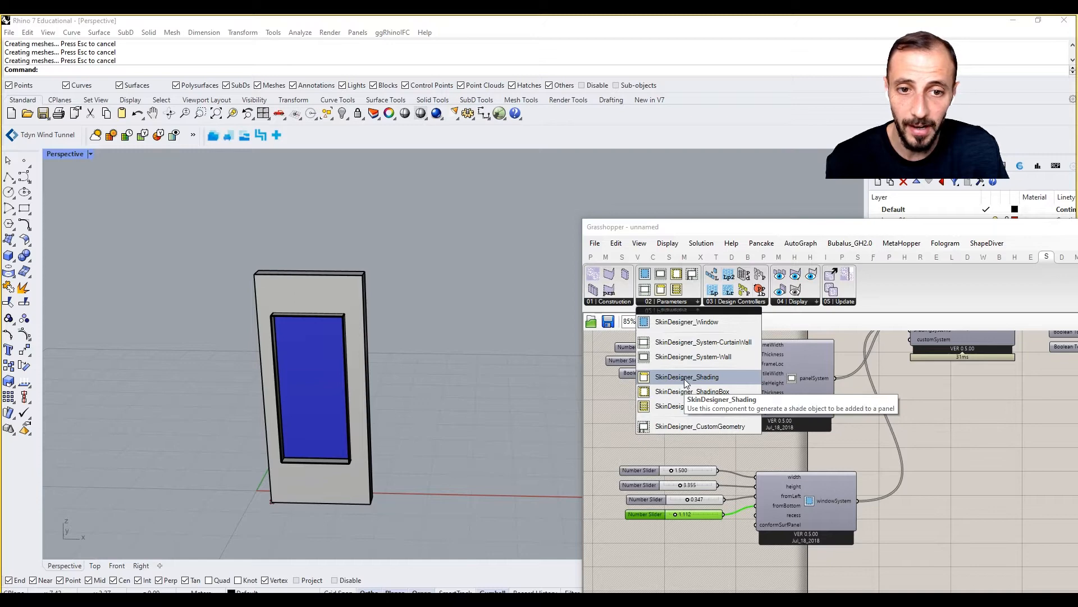
Add the SkinDesigner Shading, ShadingBox and ShadingLouver components to the canvas below the window component.
mouse_move(684, 378)
left_mouse_down()
mouse_move(710, 534)
mouse_move(725, 495)
mouse_move(747, 488)
left_mouse_up()
left_click(697, 301)
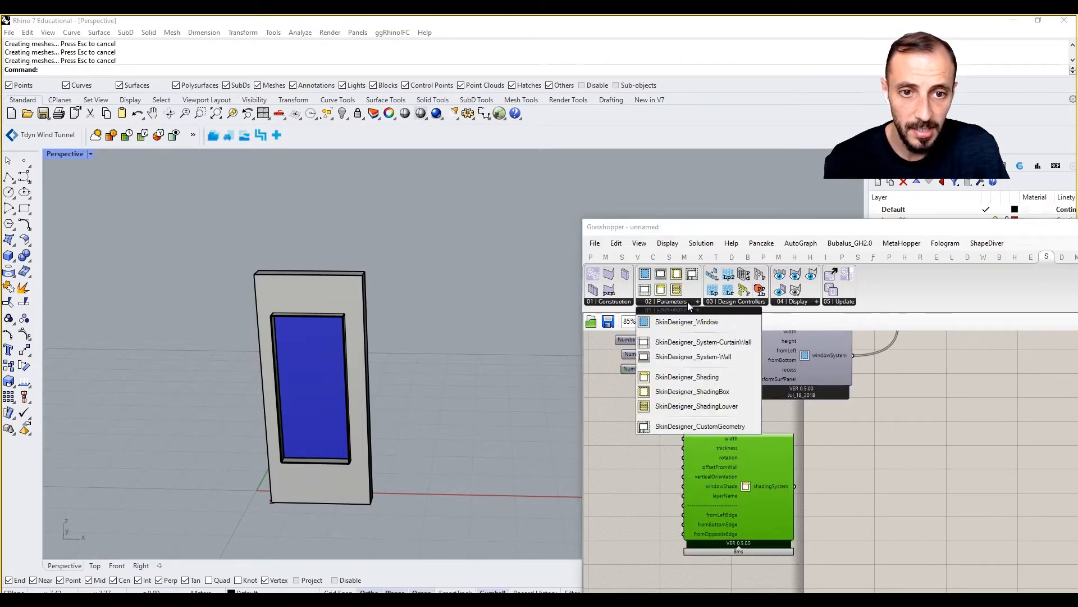
left_click_drag(699, 395, 725, 488)
left_click(697, 302)
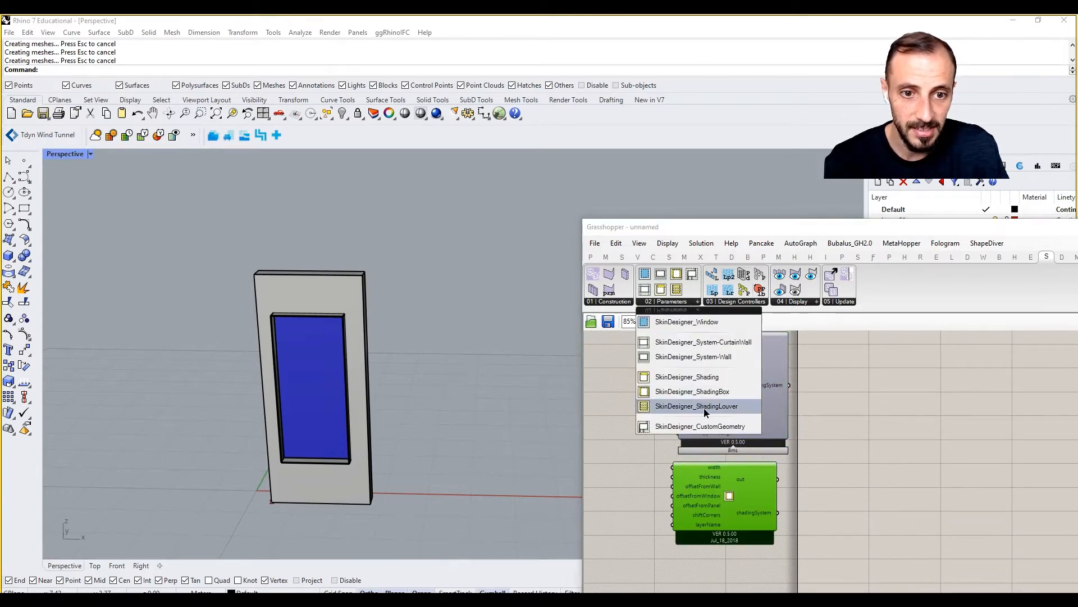
left_click_drag(703, 408, 743, 471)
Space out the three shading components in a vertical column, with Shading above ShadingBox and ShadingLouver.
right_click_drag(743, 470, 739, 451)
left_click_drag(725, 501, 725, 528)
right_click_drag(731, 472, 727, 424)
left_click_drag(733, 459, 732, 488)
right_click_drag(730, 472, 725, 536)
right_click_drag(723, 438, 725, 533)
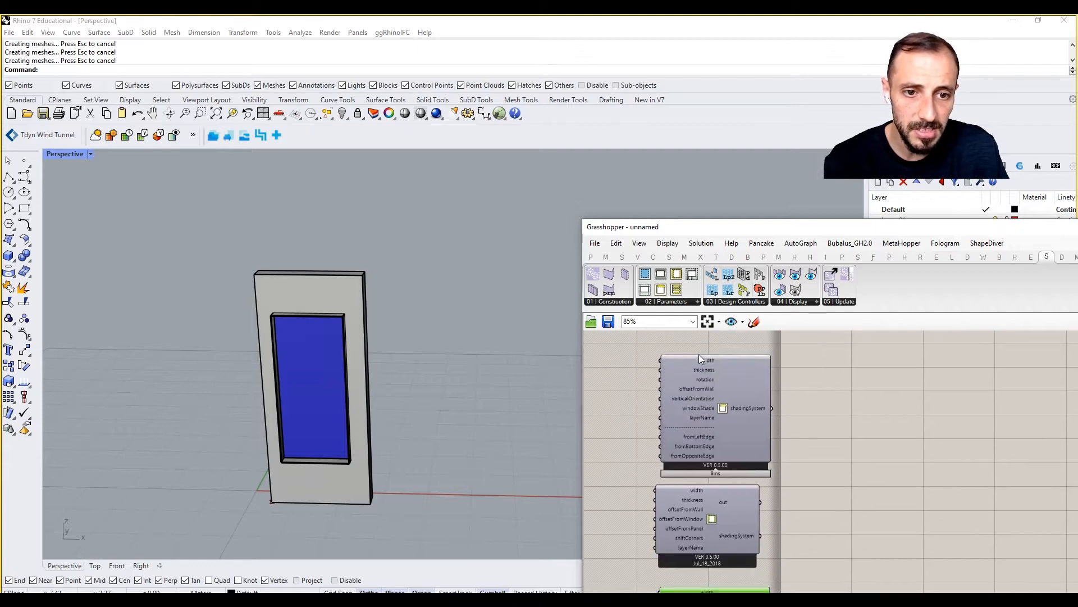
scroll(700, 359, "up", 3)
right_click_drag(701, 371, 705, 420)
left_click_drag(733, 450, 737, 429)
Connect the Shading component's shadingSystem output to the shadingSystems input of the panel component.
scroll(819, 465, "down", 3)
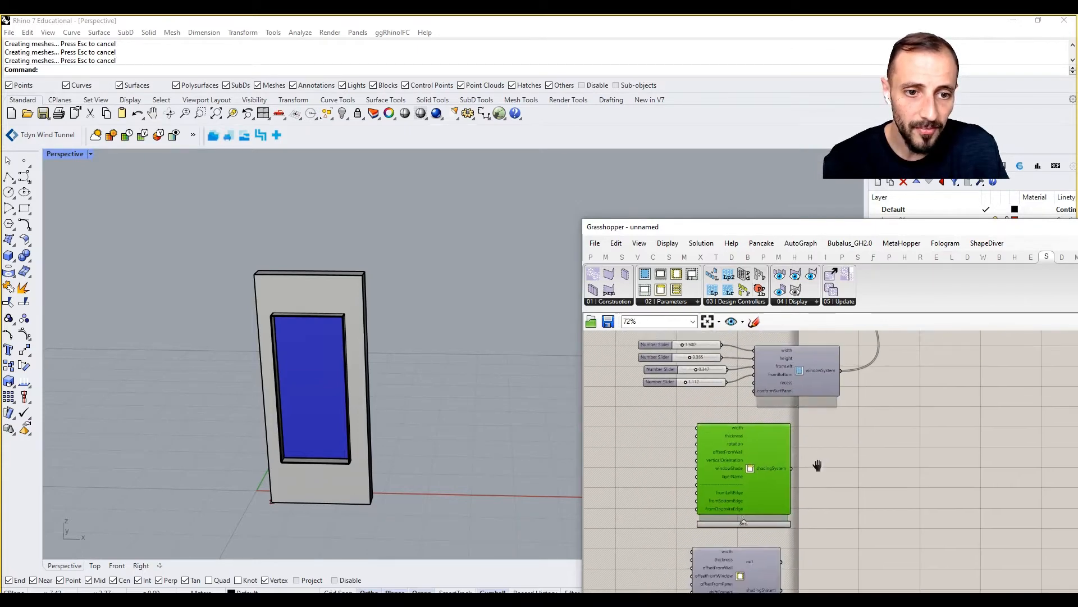
right_click_drag(818, 465, 740, 509)
left_click_drag(703, 525, 783, 380)
scroll(758, 483, "down", 4)
scroll(782, 399, "up", 7)
scroll(290, 277, "up", 5)
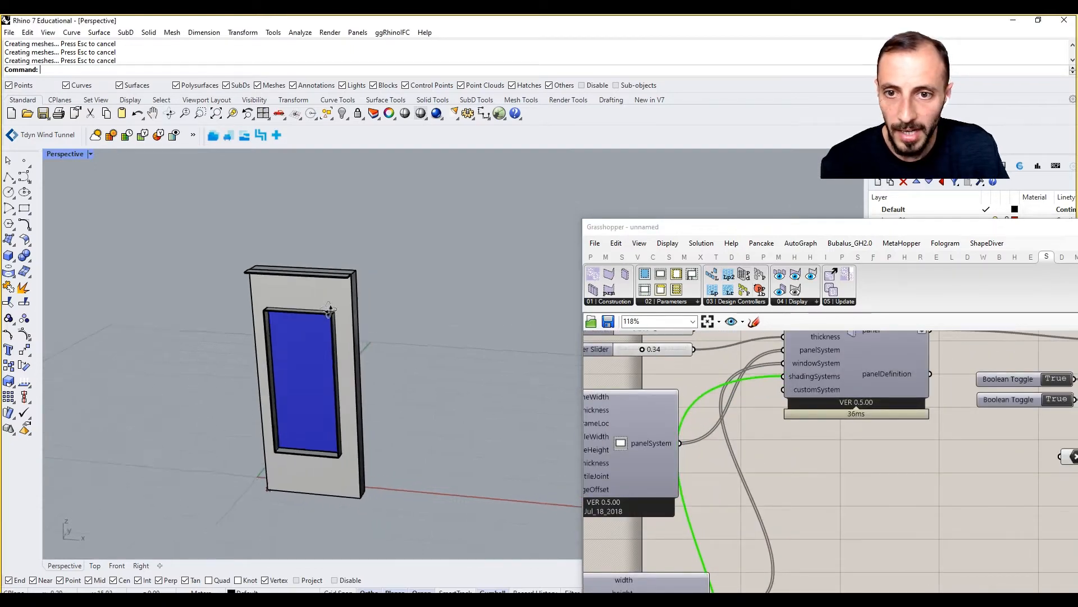
Examine the shade along the panel's top edge up close from both sides.
right_click_drag(277, 277, 263, 274)
scroll(208, 228, "up", 5)
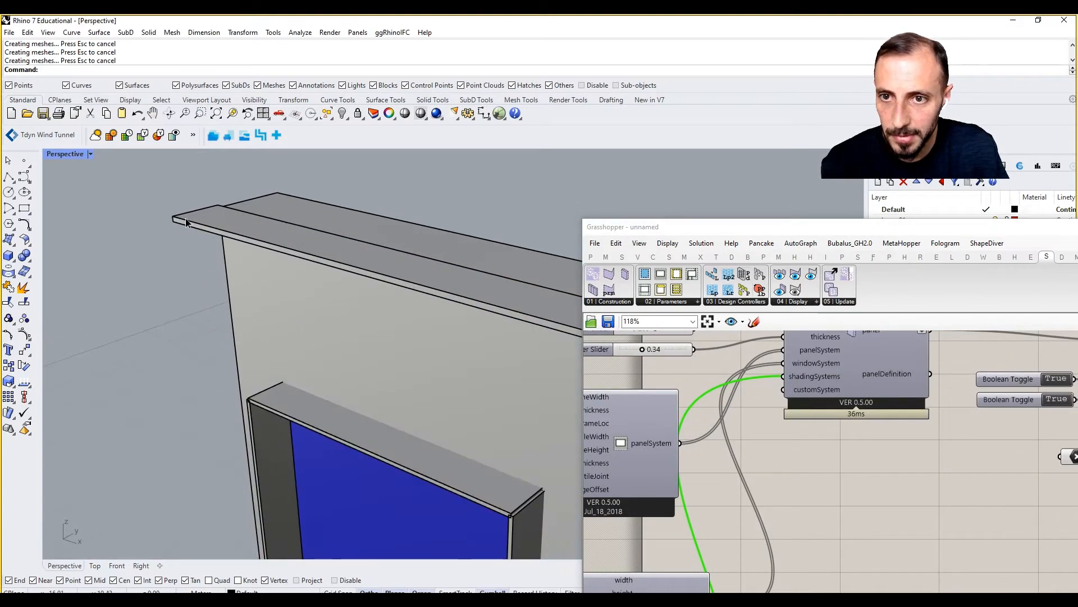
left_click(209, 227)
right_click_drag(208, 228, 184, 230)
left_click(428, 201)
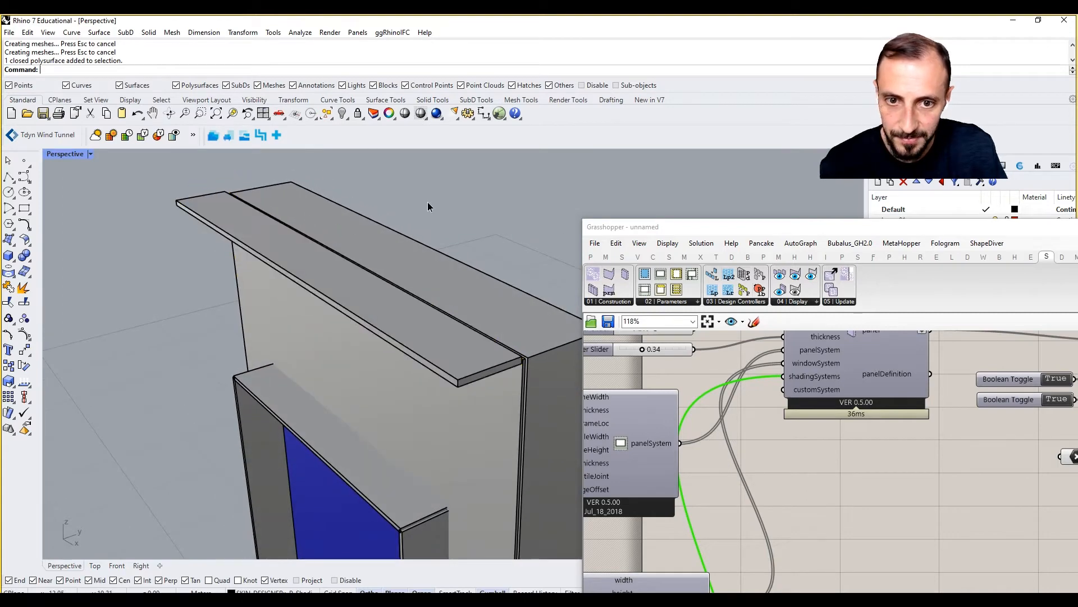
scroll(429, 201, "down", 5)
right_click_drag(429, 202, 530, 212)
scroll(345, 227, "up", 4)
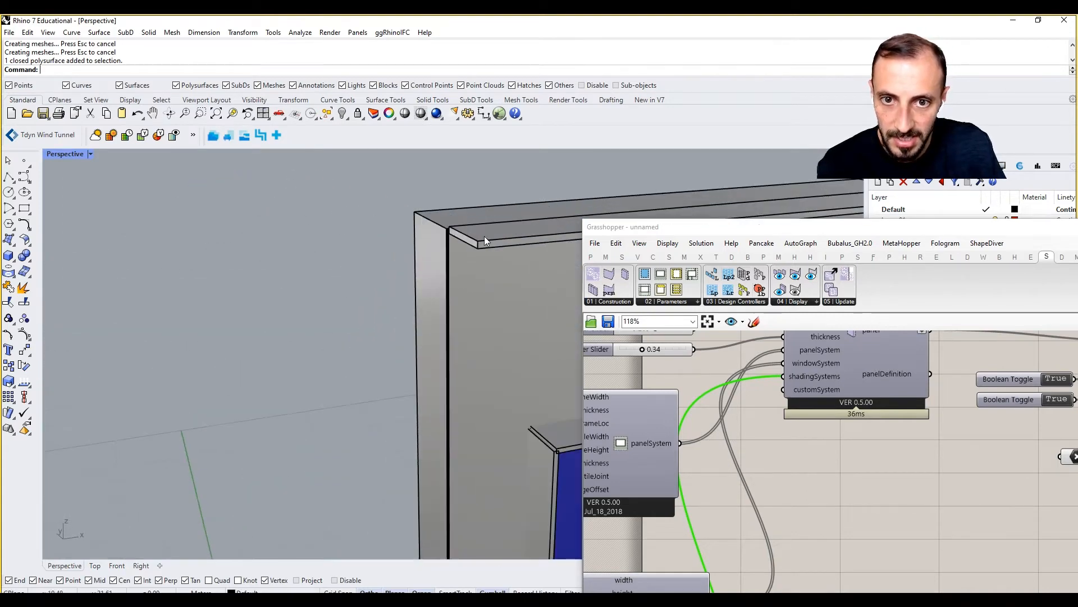
scroll(484, 235, "down", 5)
Feed the Shading component's width input from a new 2.50 number slider and reduce its value to 1.000.
left_click_drag(764, 227, 765, 146)
right_click_drag(802, 442, 859, 386)
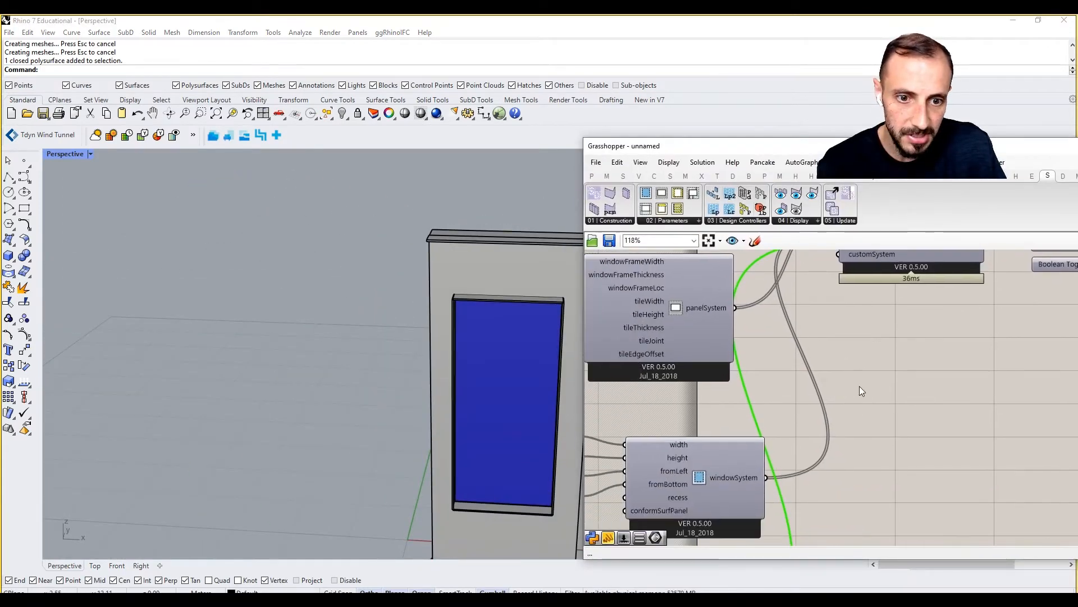
scroll(859, 386, "down", 4)
scroll(799, 385, "up", 3)
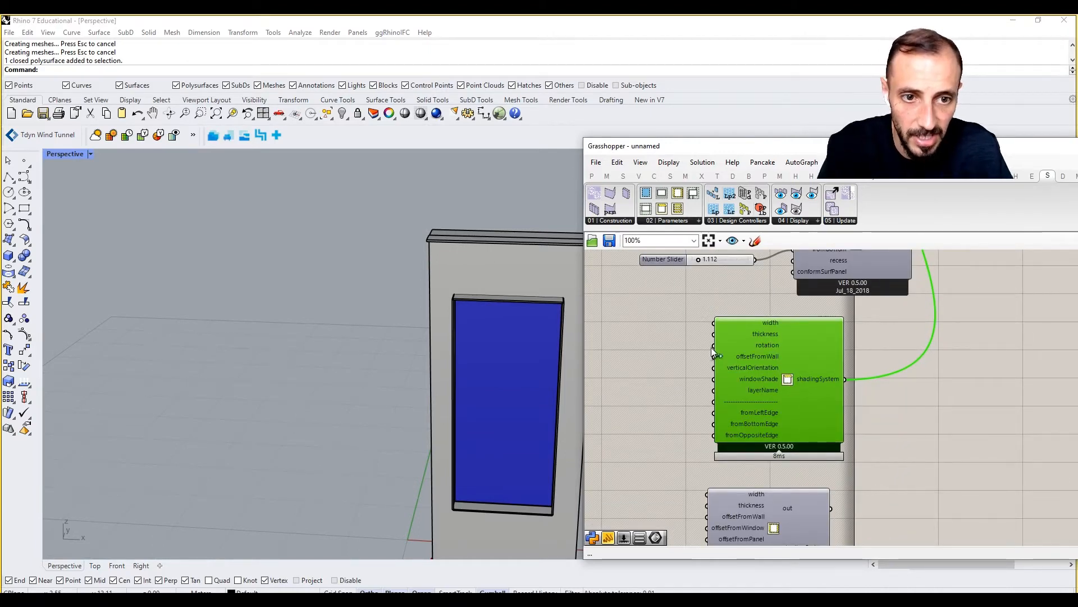
double_click(671, 325)
type("2")
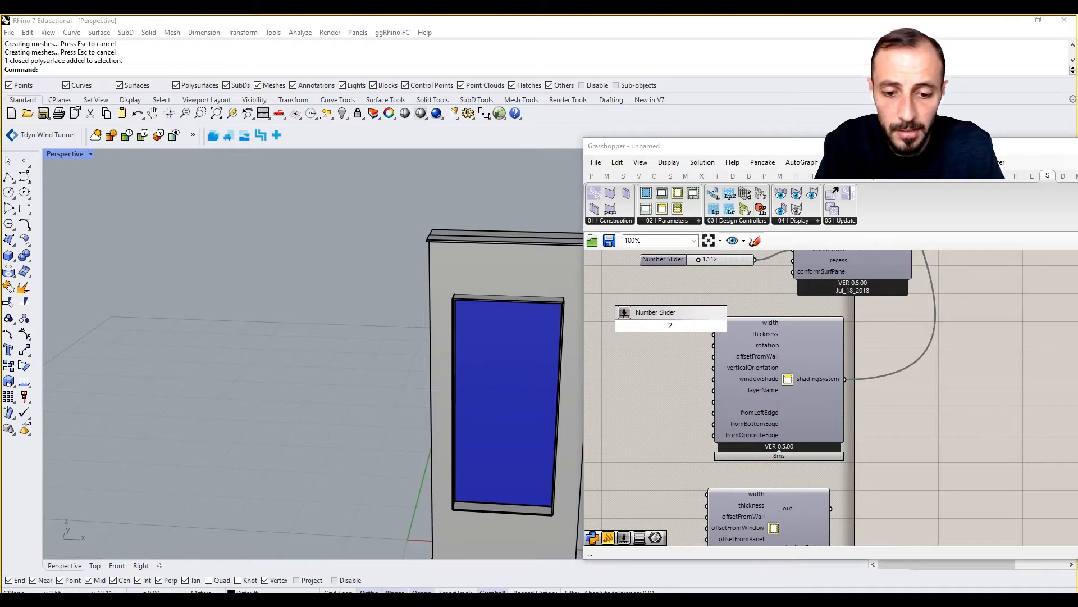
type(".50")
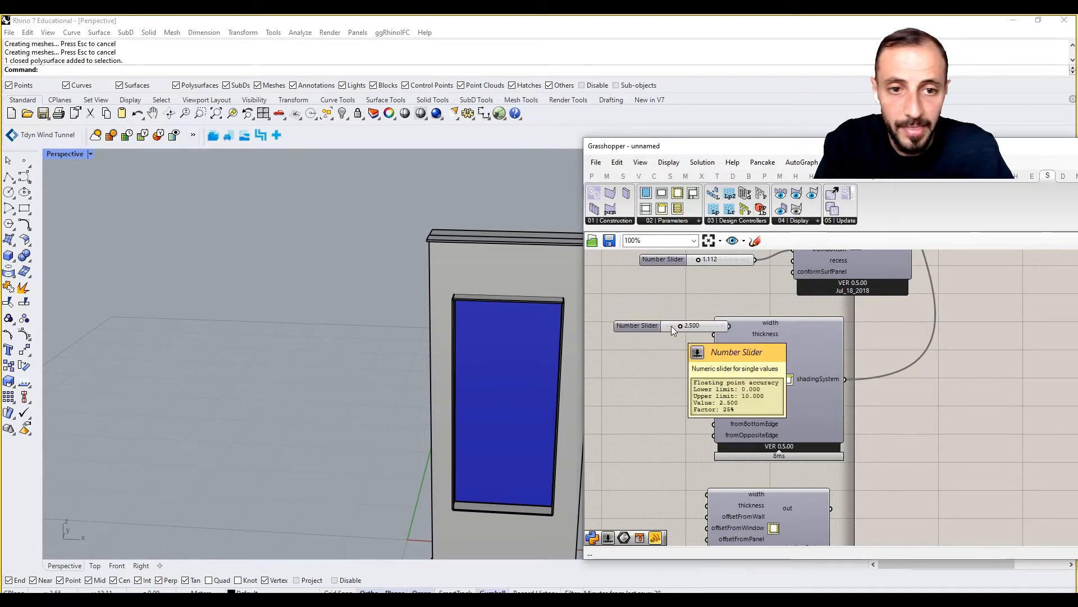
key("Return")
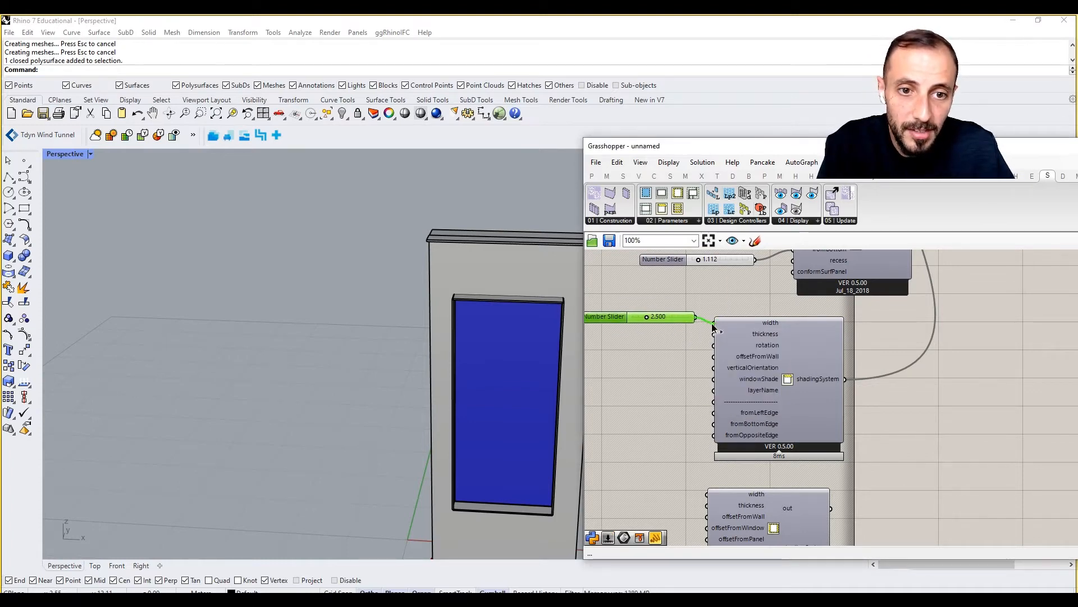
left_click_drag(713, 327, 714, 322)
right_click_drag(467, 275, 367, 278)
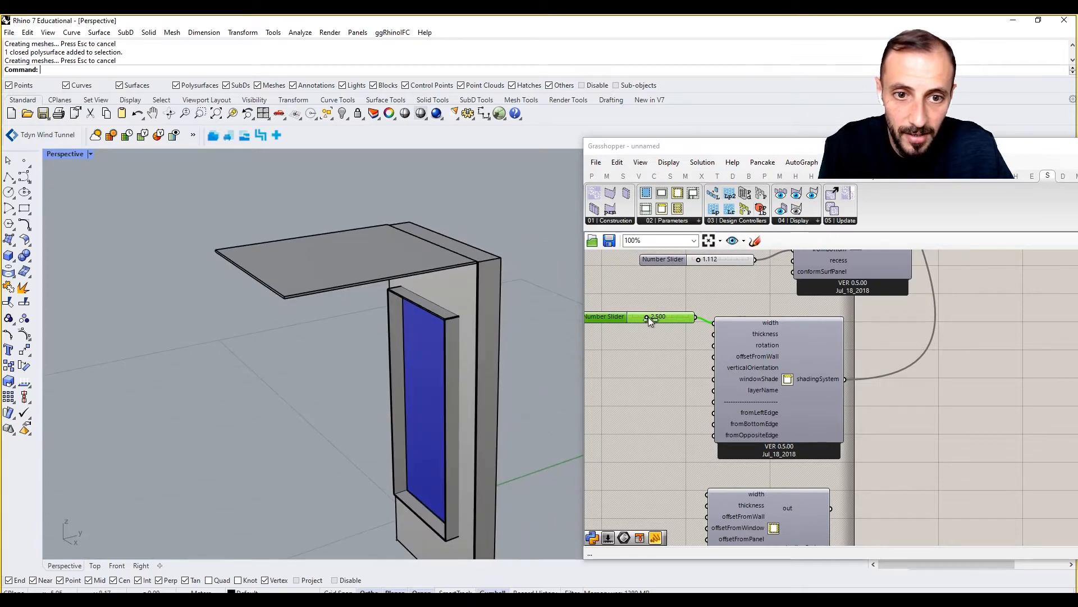
left_click_drag(647, 317, 640, 319)
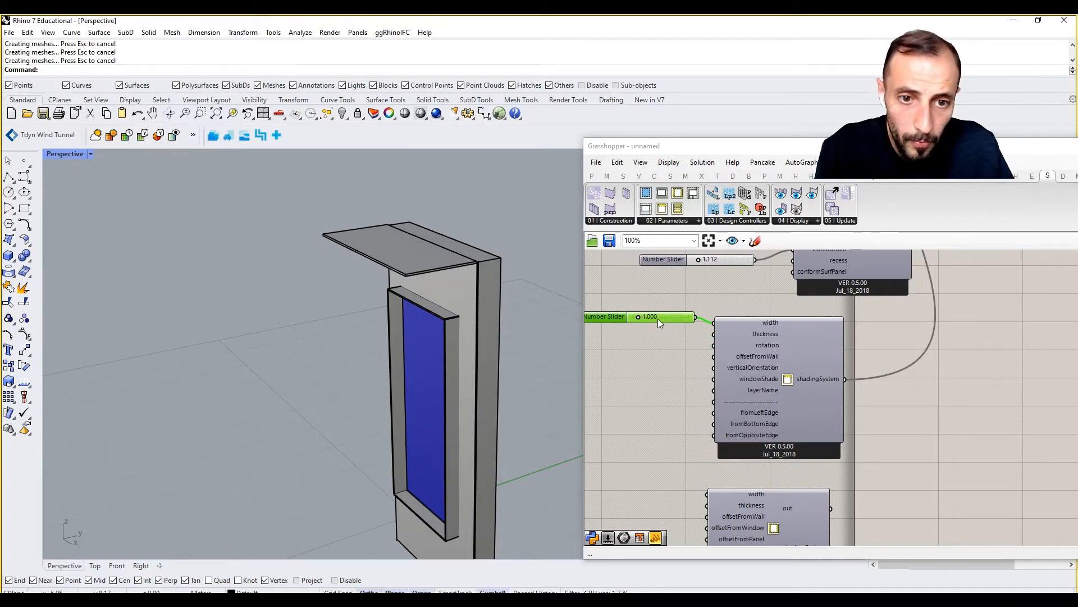
Add a four-decimal number slider of 0.1000, connect it to the Shading thickness input and set it to 0.0190.
double_click(640, 360)
type("0")
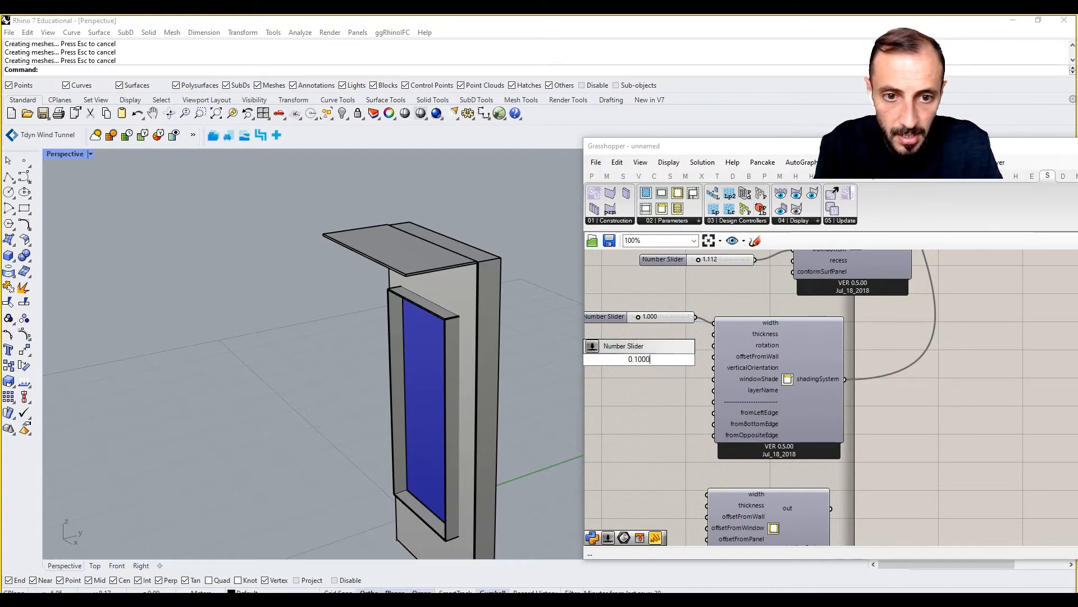
type(".1000")
key("Return")
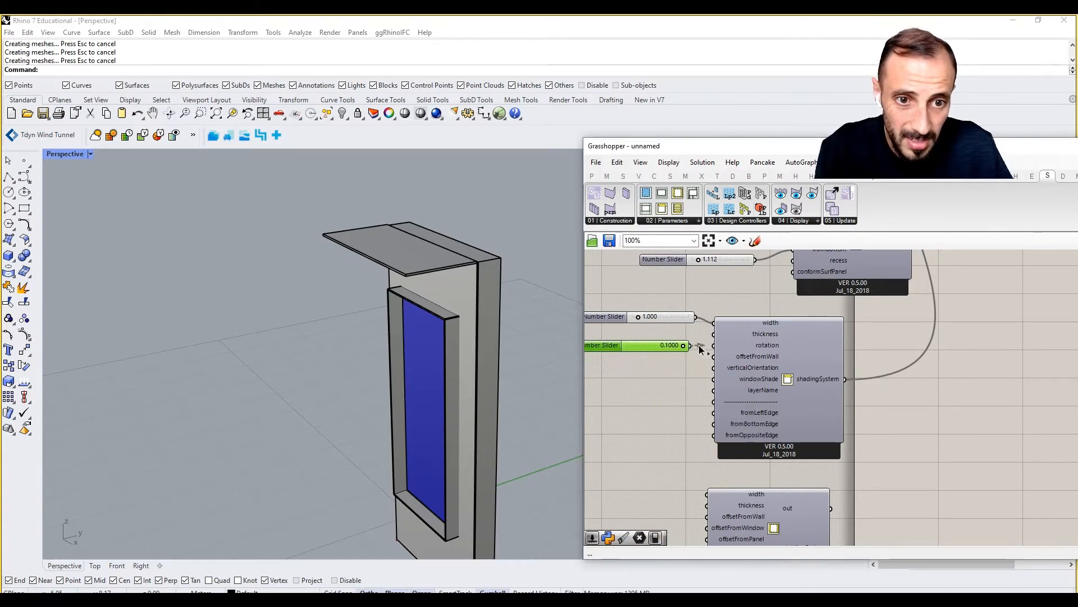
left_click_drag(701, 350, 656, 334)
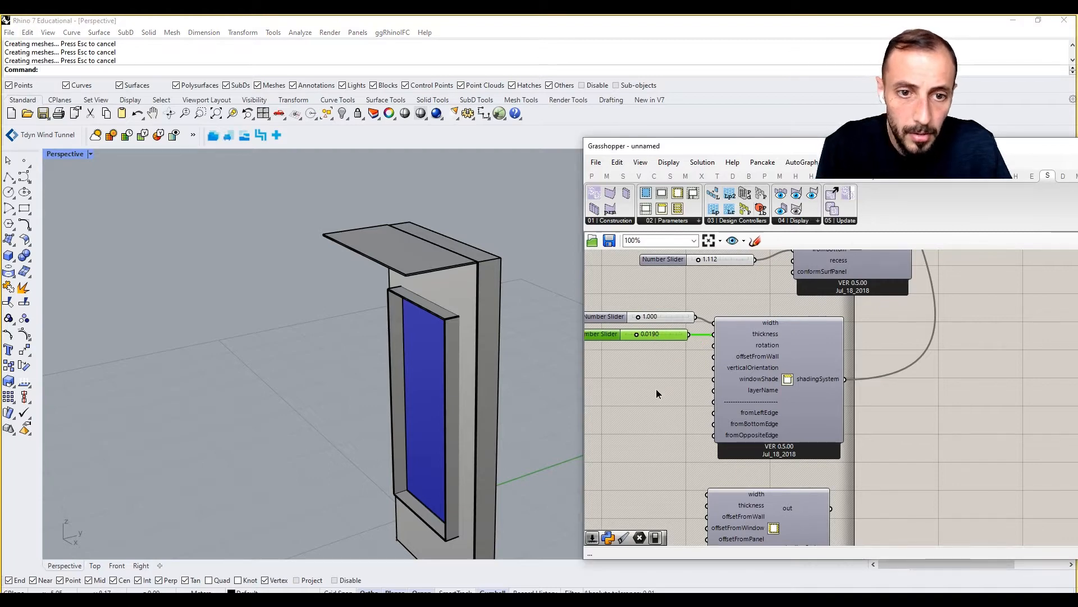
Add a whole-number slider ranging from 0 to 360 and connect it to the Shading rotation input, leaving it at 0.
right_click_drag(747, 347, 807, 332)
mouse_move(819, 332)
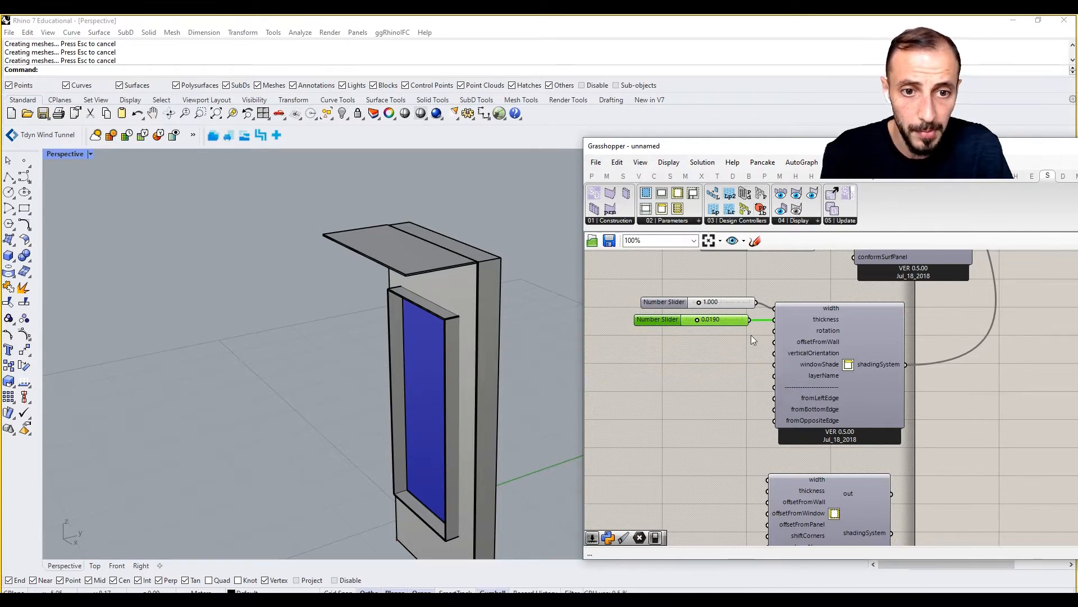
left_click(721, 345)
double_click(721, 345)
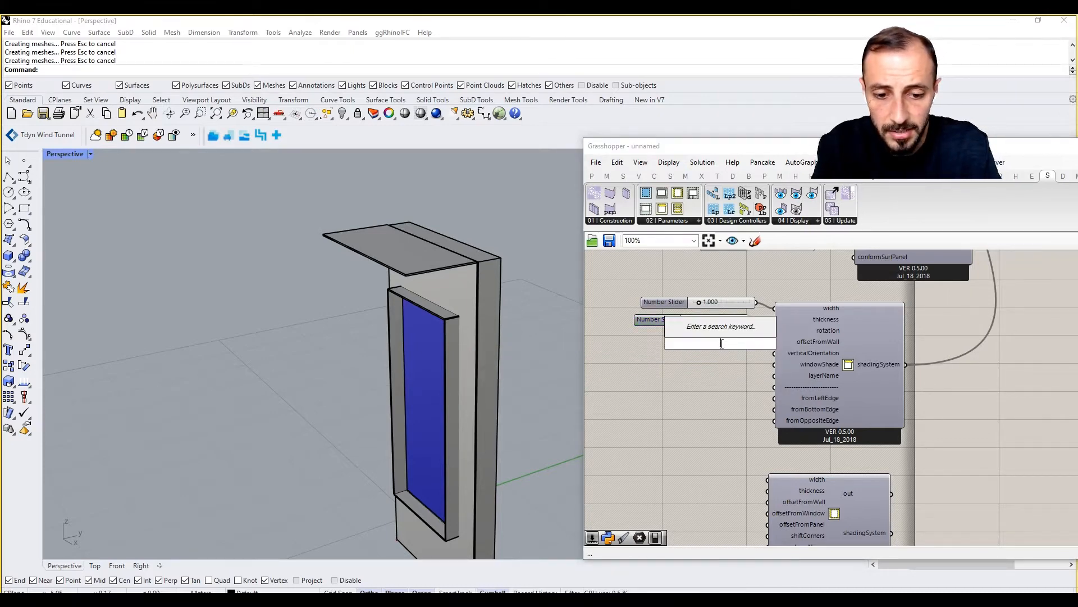
type("0")
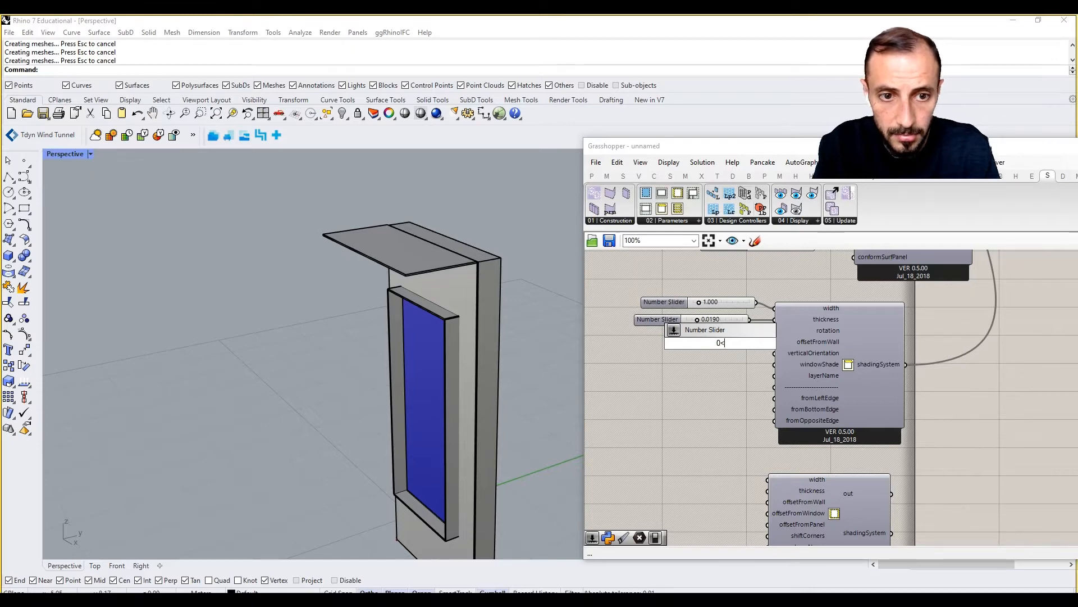
type("<360")
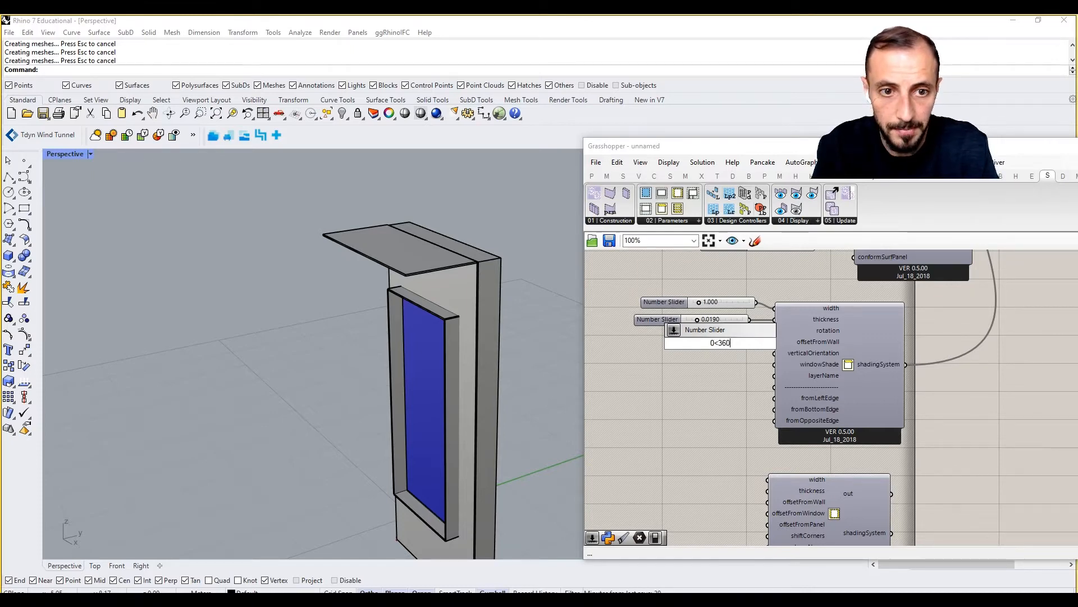
key("Return")
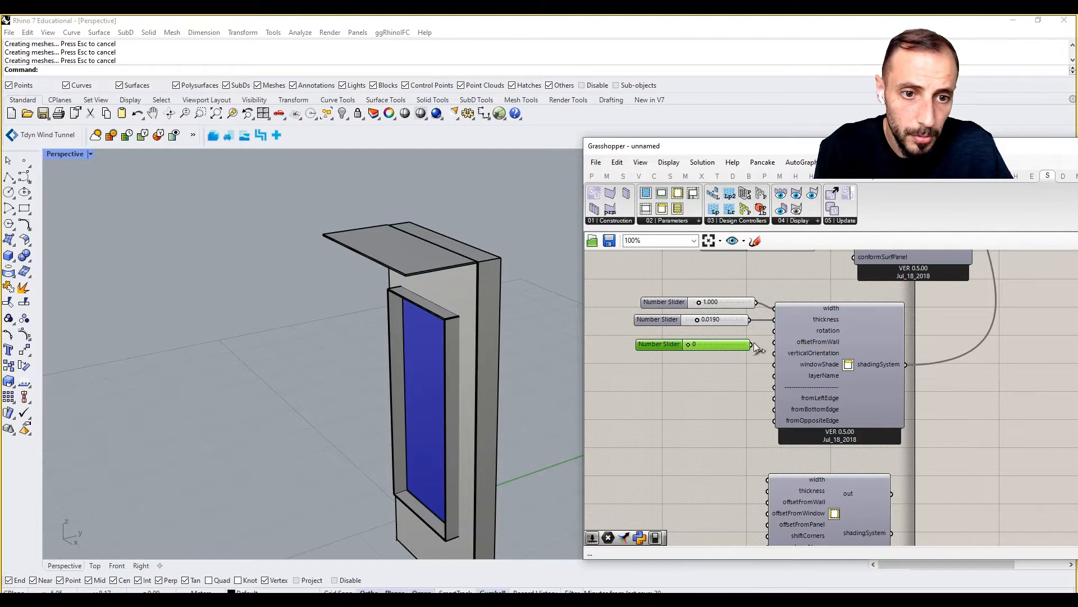
mouse_move(689, 345)
left_mouse_down()
mouse_move(732, 344)
mouse_move(688, 342)
left_mouse_up()
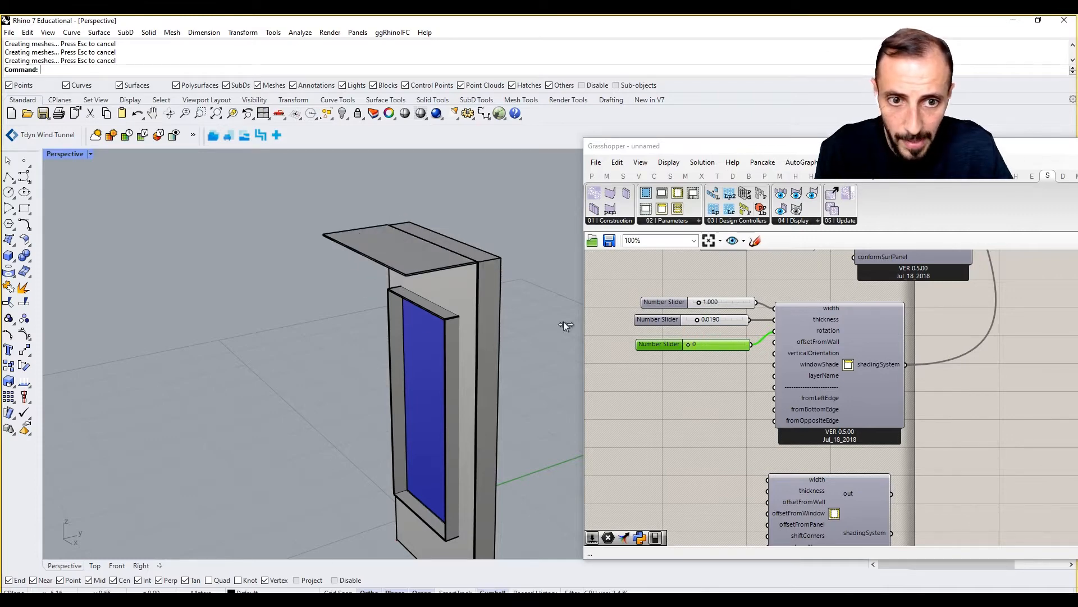
left_click_drag(687, 341, 701, 342)
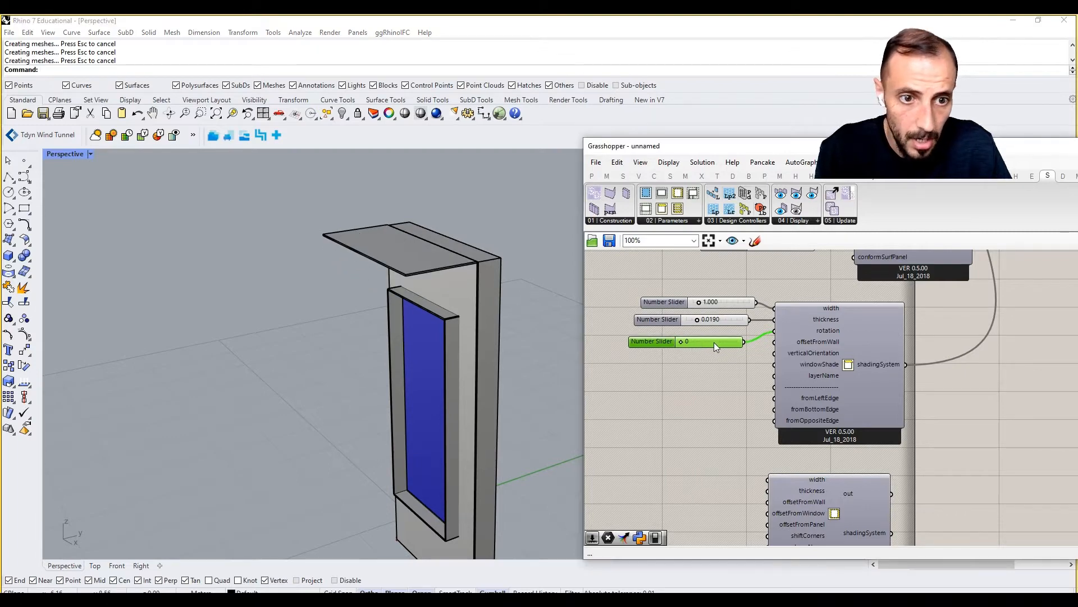
Try offsetting the shade 0.500 from the wall with a copy of the width slider, and delete that slider.
left_click_drag(718, 303, 775, 341, "alt")
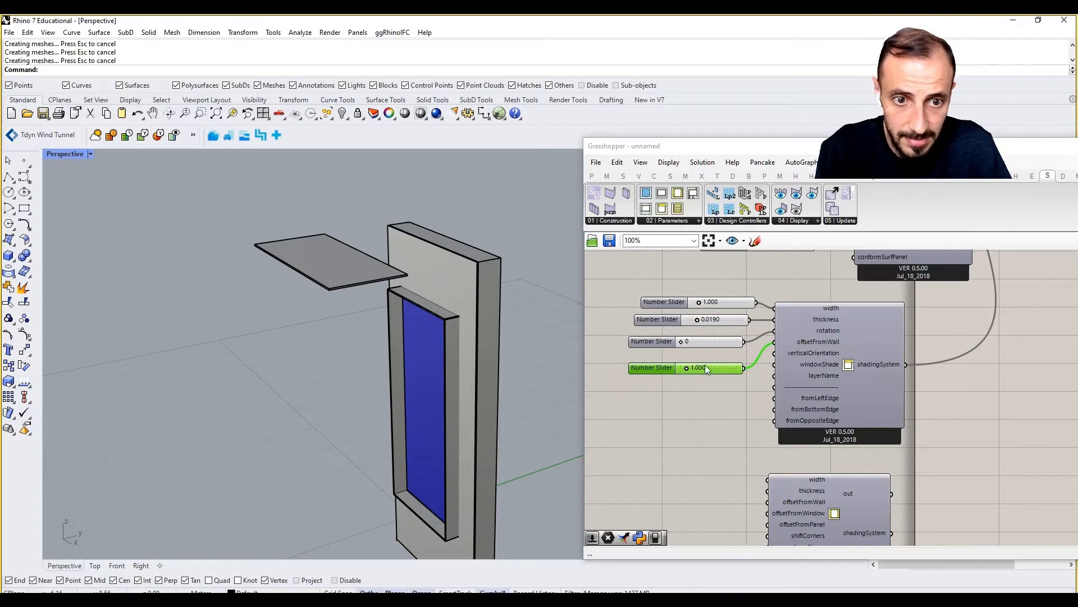
left_click_drag(685, 368, 684, 367)
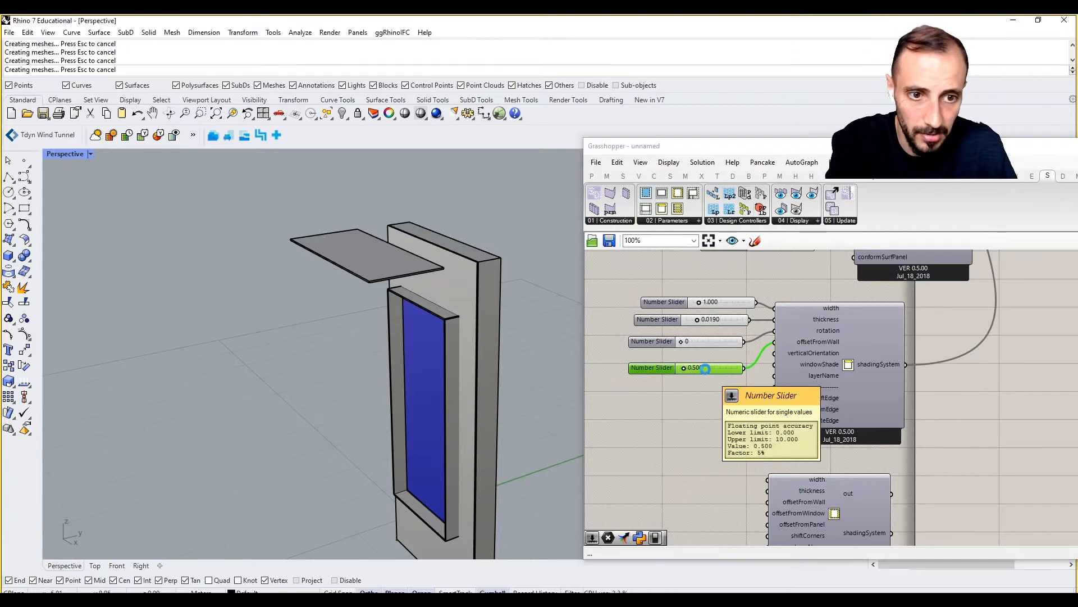
key("Delete")
Connect a new Boolean Toggle to the Shading verticalOrientation input, set it to True and align it below the rotation slider.
mouse_move(807, 353)
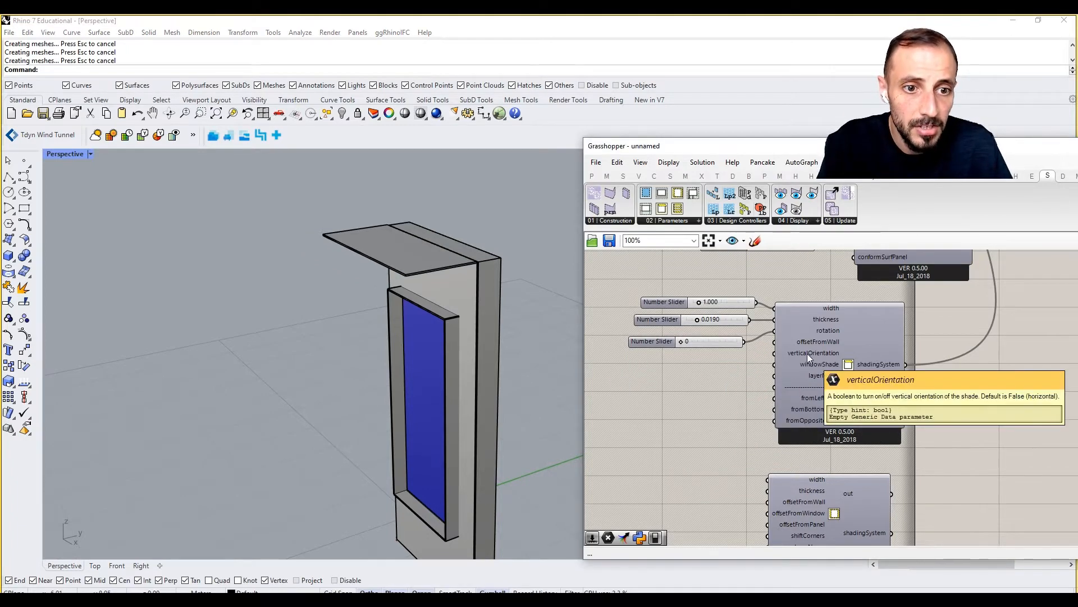
double_click(666, 386)
type("togg")
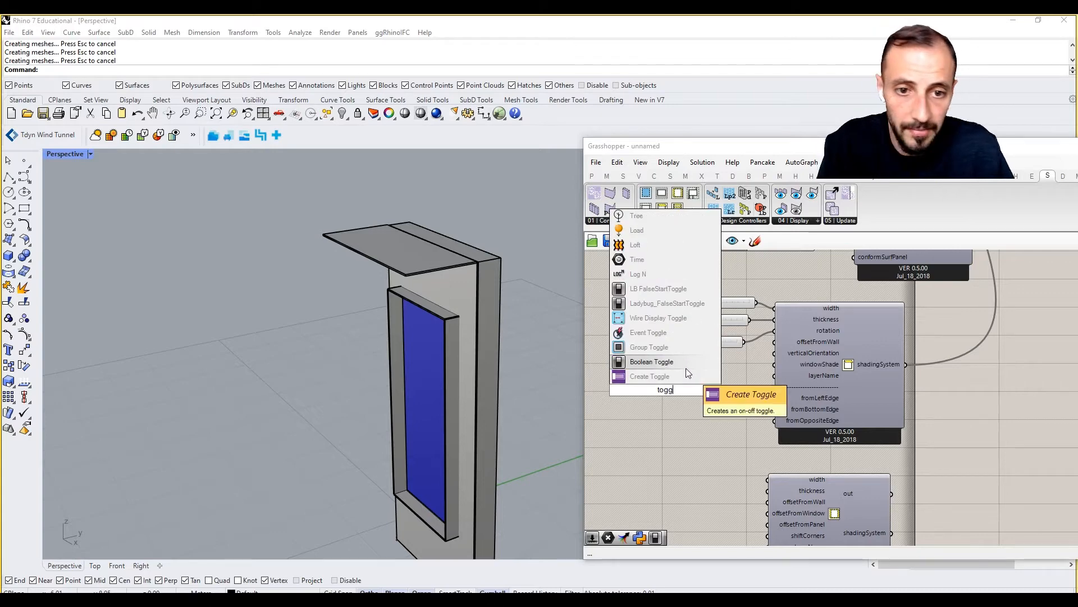
left_click(685, 363)
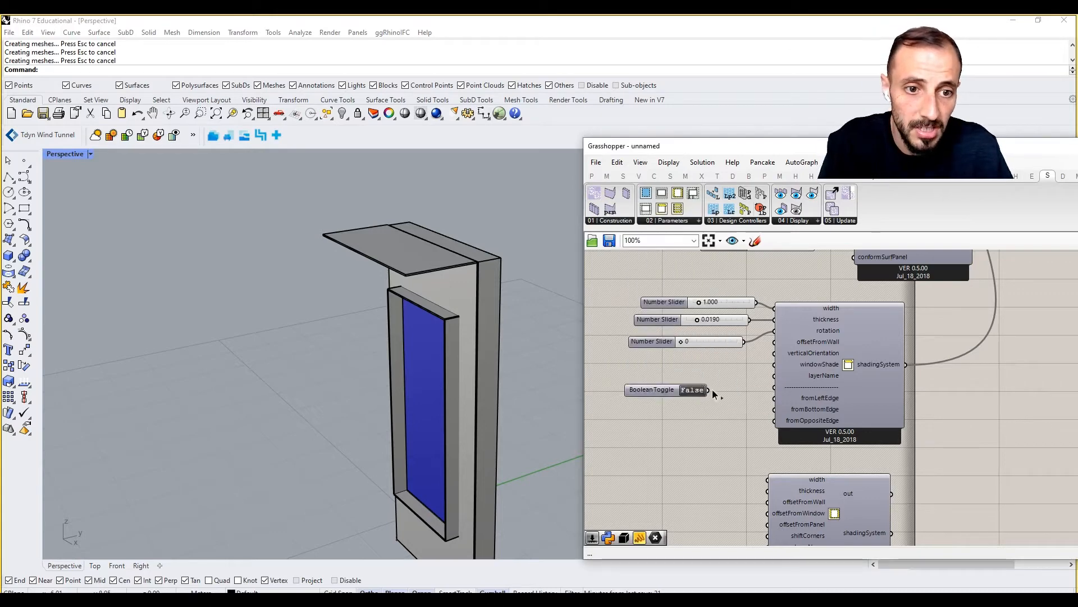
left_click_drag(708, 389, 774, 352)
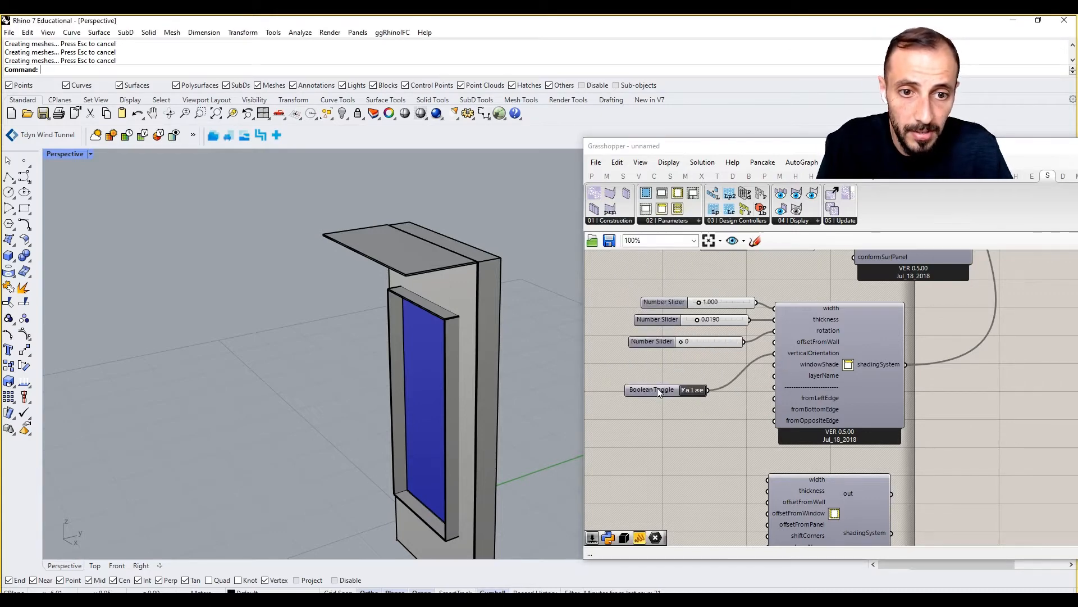
left_click_drag(657, 387, 665, 373)
double_click(699, 374)
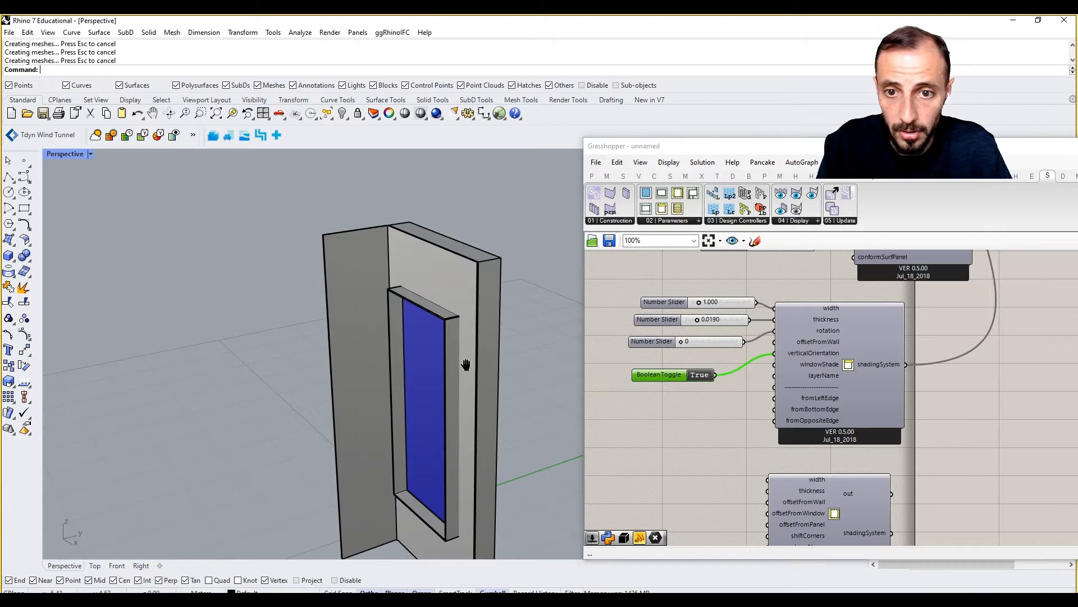
right_click_drag(465, 364, 489, 338, "shift")
right_click_drag(375, 327, 428, 329)
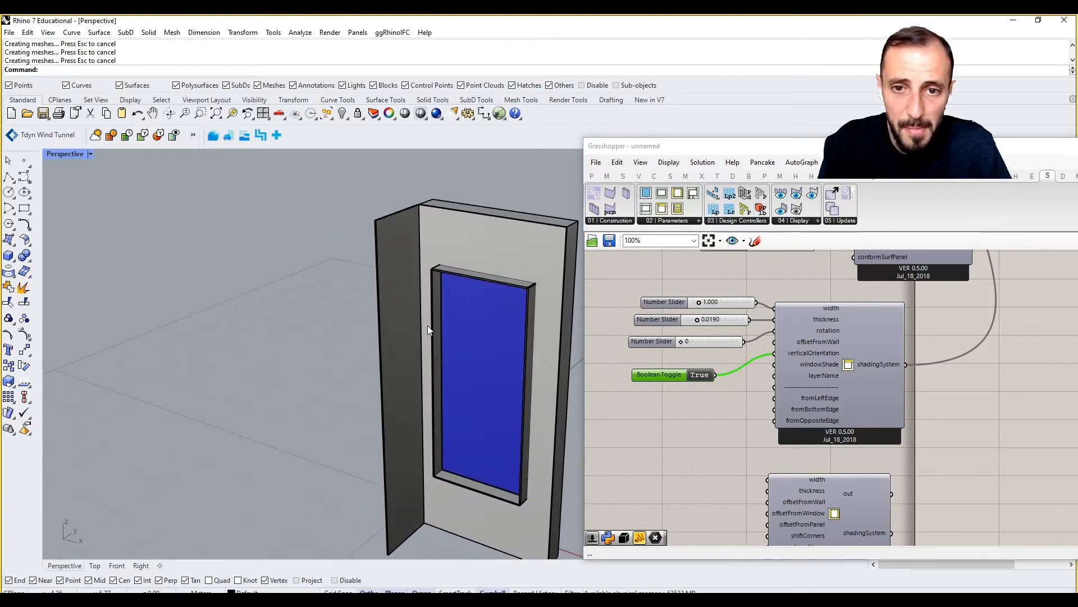
left_click_drag(679, 376, 677, 361)
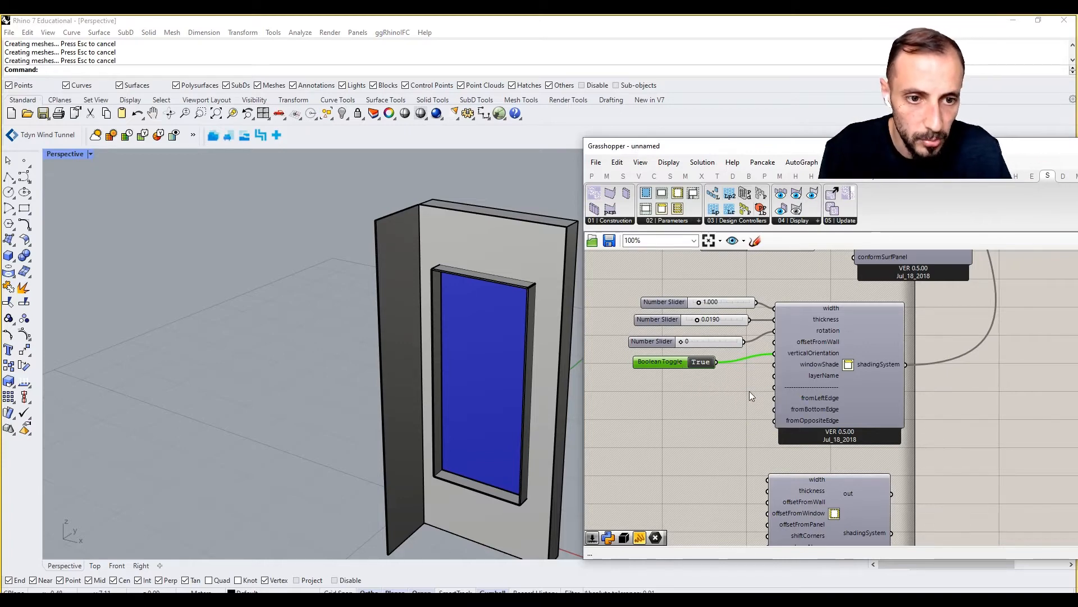
mouse_move(821, 363)
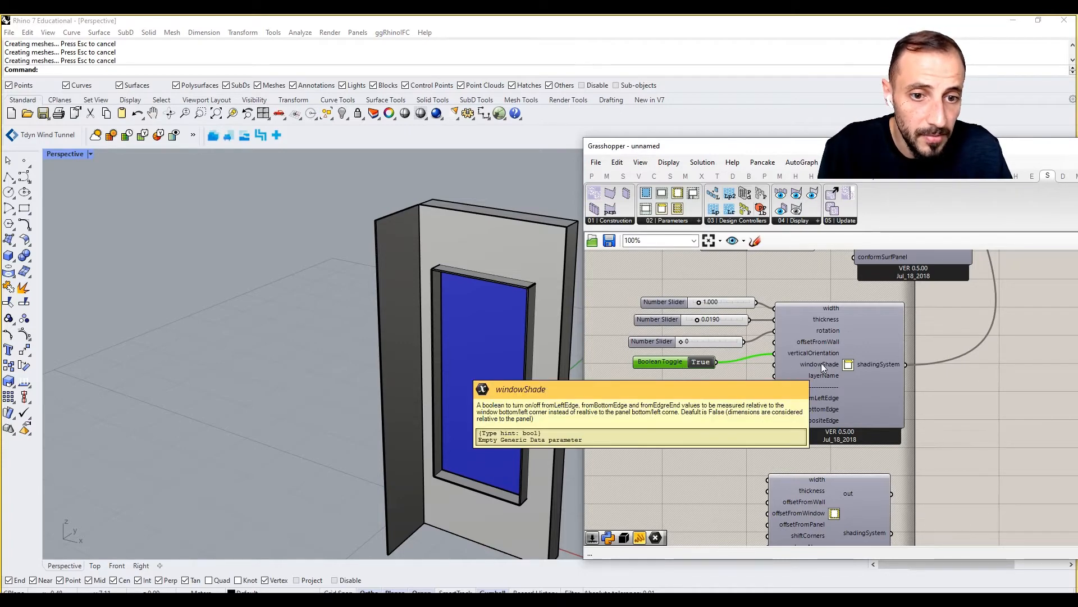
Connect a copy of the Boolean Toggle to the Shading windowShade input, set it to False, and shift the Grasshopper window for more canvas room.
left_click_drag(672, 362, 774, 364, "alt")
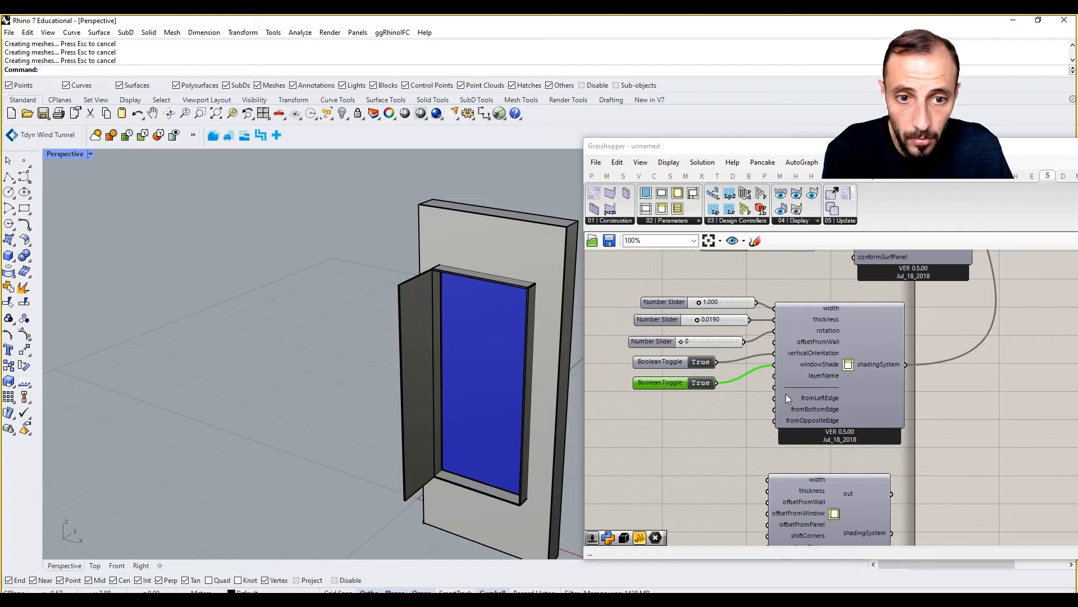
double_click(700, 384)
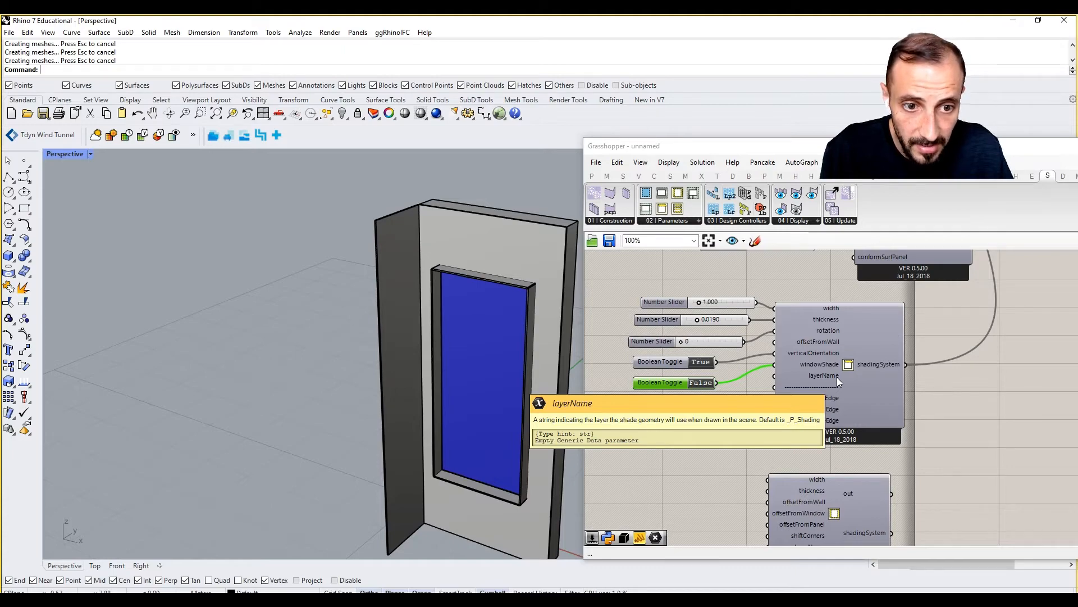
left_click_drag(845, 147, 750, 148)
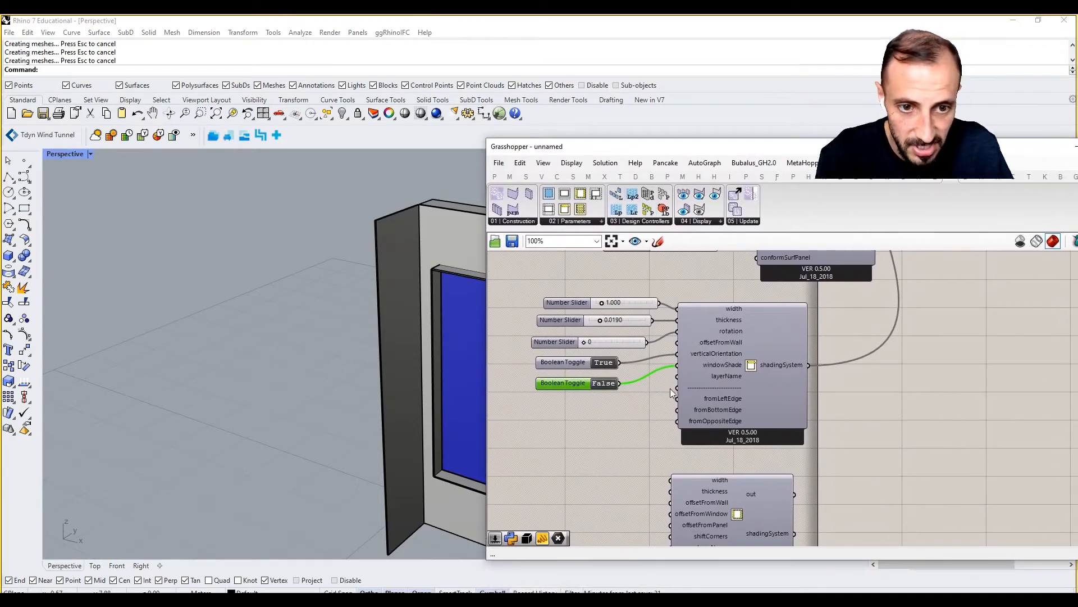
Add a four-decimal number slider of 0.5000, connect it to the Shading fromLeftEdge input and lower it to 0.0000.
mouse_move(722, 398)
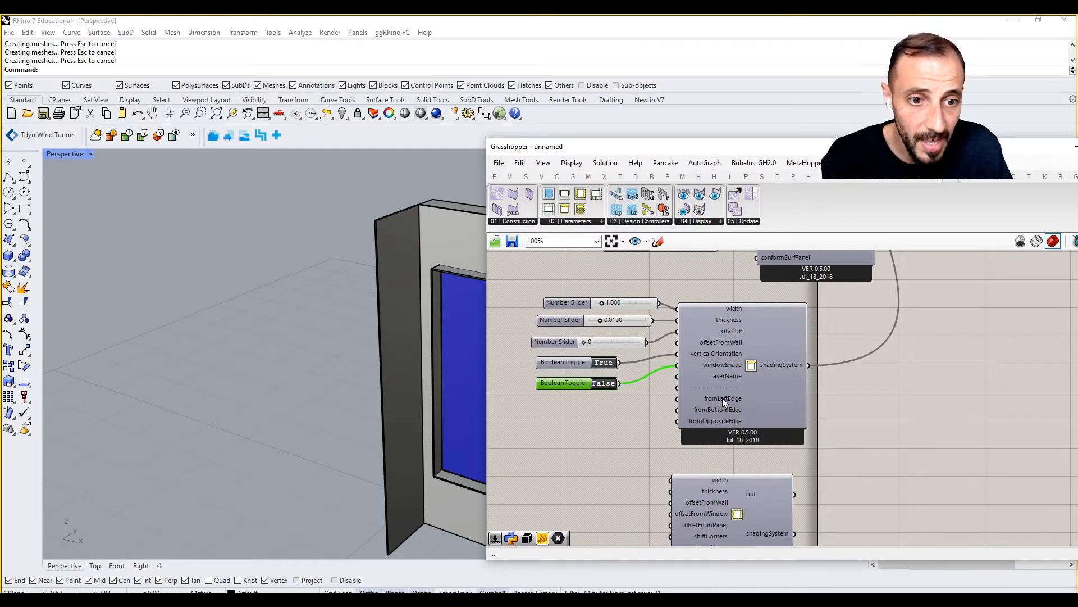
double_click(607, 415)
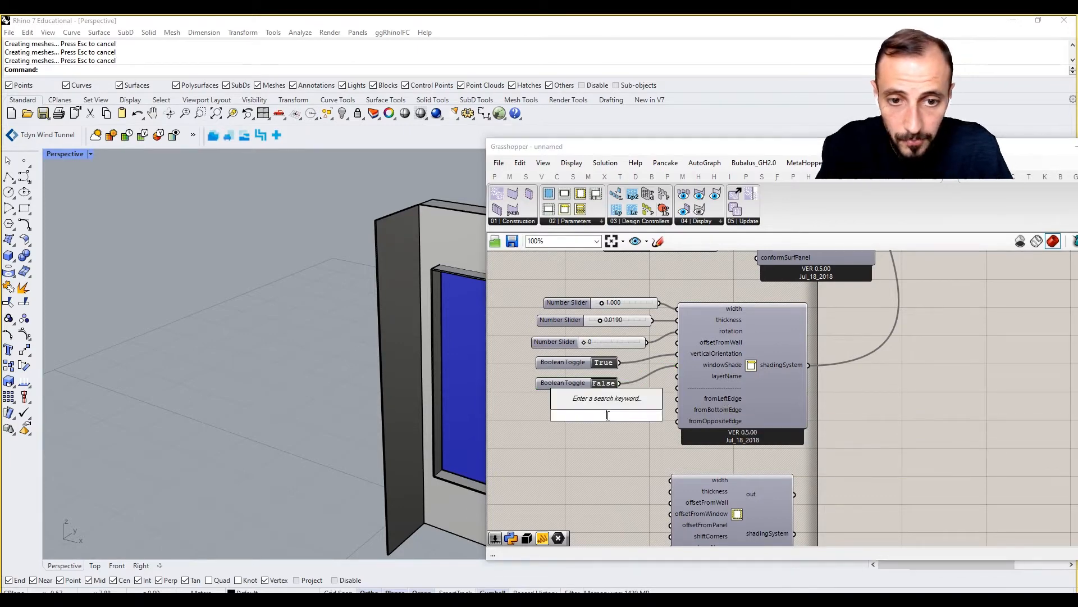
type("0")
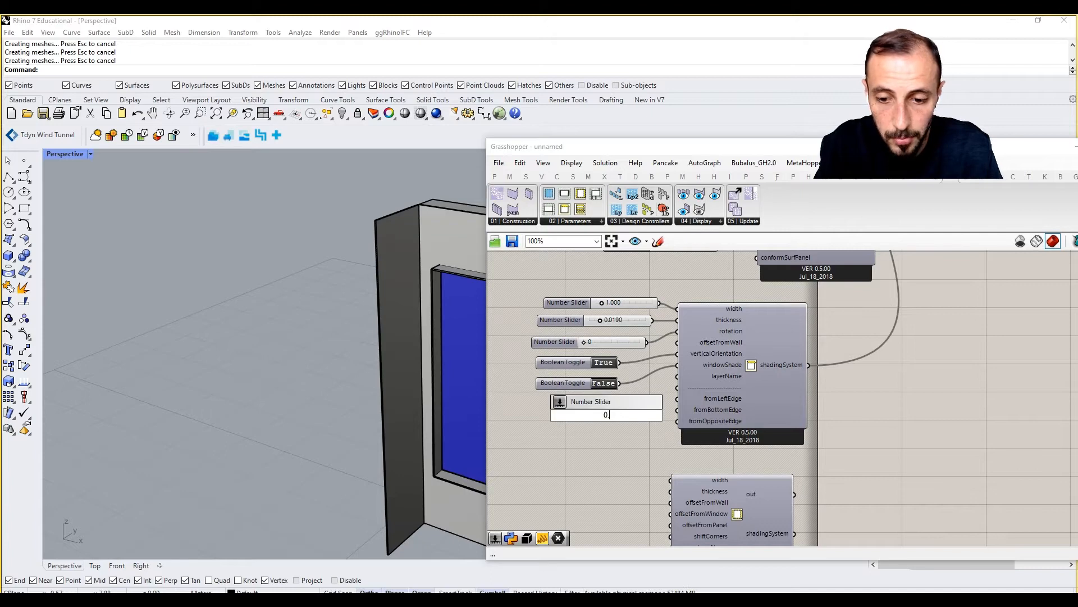
type(".500")
key("Return")
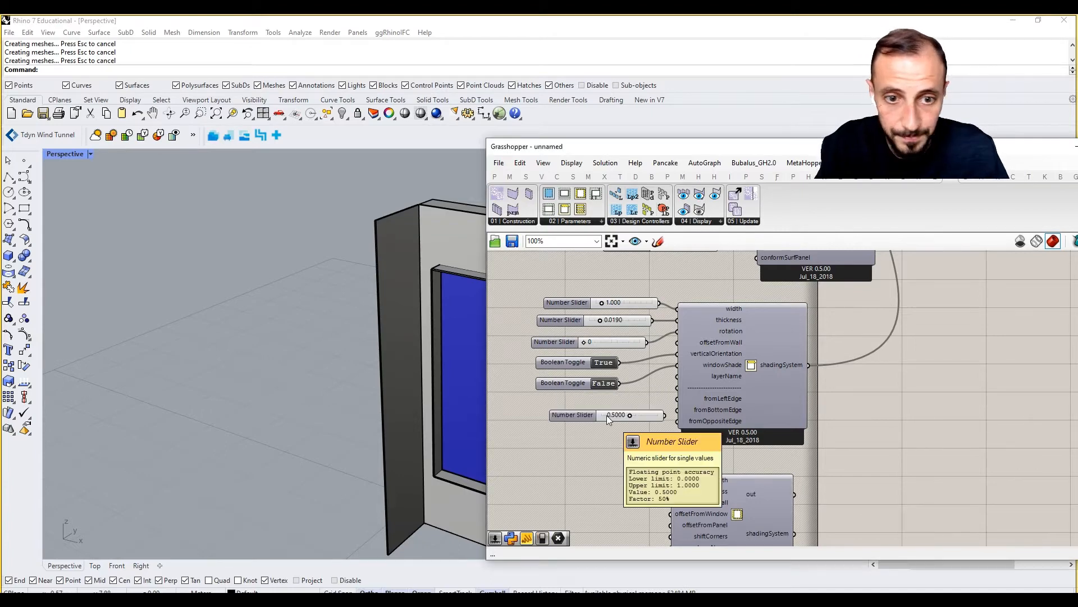
left_click_drag(625, 412, 682, 397)
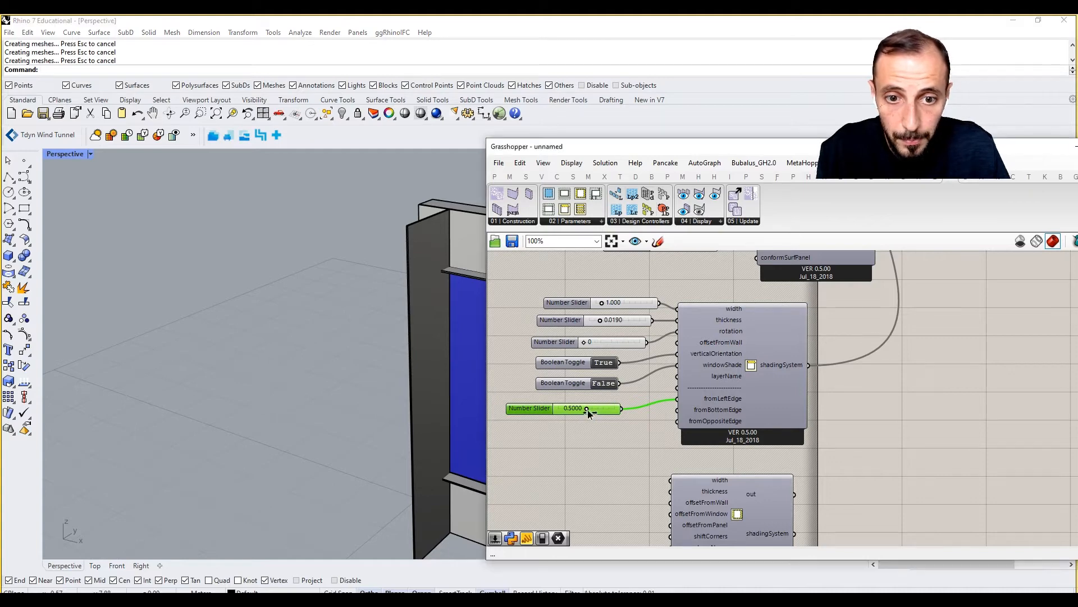
mouse_move(587, 410)
left_mouse_down()
mouse_move(549, 411)
mouse_move(639, 413)
mouse_move(516, 409)
left_mouse_up()
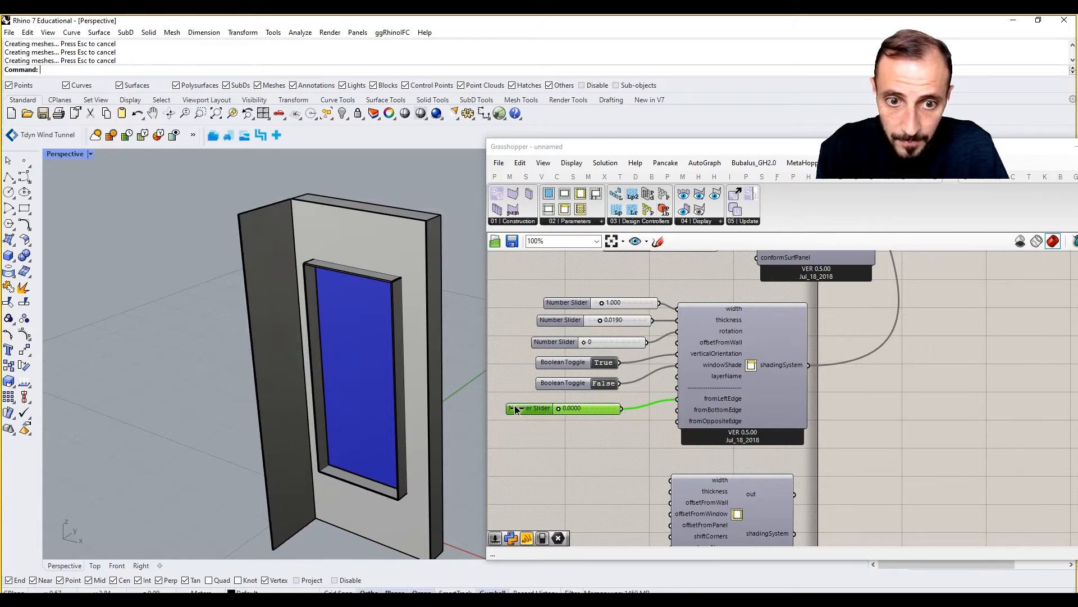
Connect a slider copy set to 1.0000 to the fromBottomEdge input and a copy of that slider to fromOppositeEdge.
left_click_drag(594, 409, 677, 409, "alt")
left_click_drag(559, 428, 645, 436)
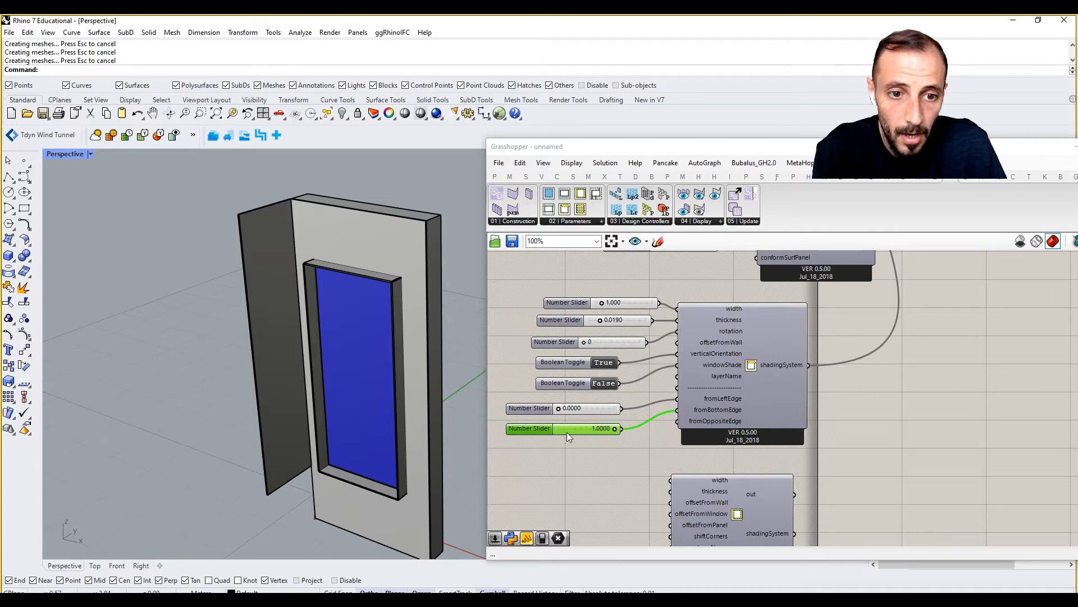
mouse_move(719, 423)
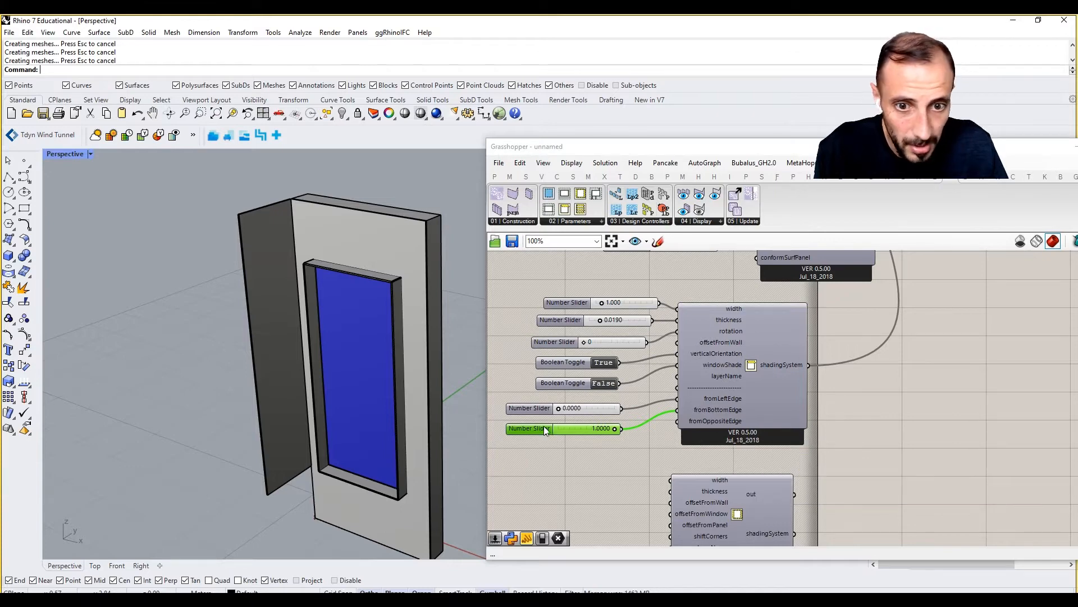
left_click_drag(539, 427, 535, 454, "alt")
left_click_drag(618, 454, 677, 421)
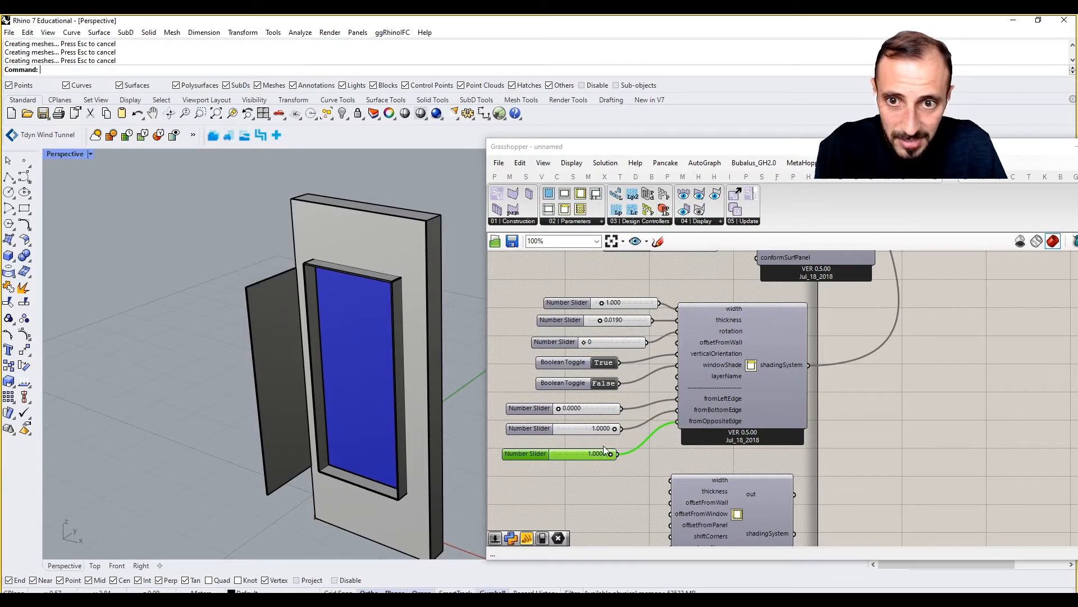
Try different edge distances with verticalOrientation switched to False, and delete the three edge sliders.
left_click_drag(612, 456, 589, 456)
mouse_move(559, 408)
left_mouse_down()
mouse_move(650, 417)
mouse_move(557, 409)
left_mouse_up()
mouse_move(591, 456)
left_mouse_down()
mouse_move(571, 454)
mouse_move(610, 429)
left_mouse_up()
left_click(602, 363)
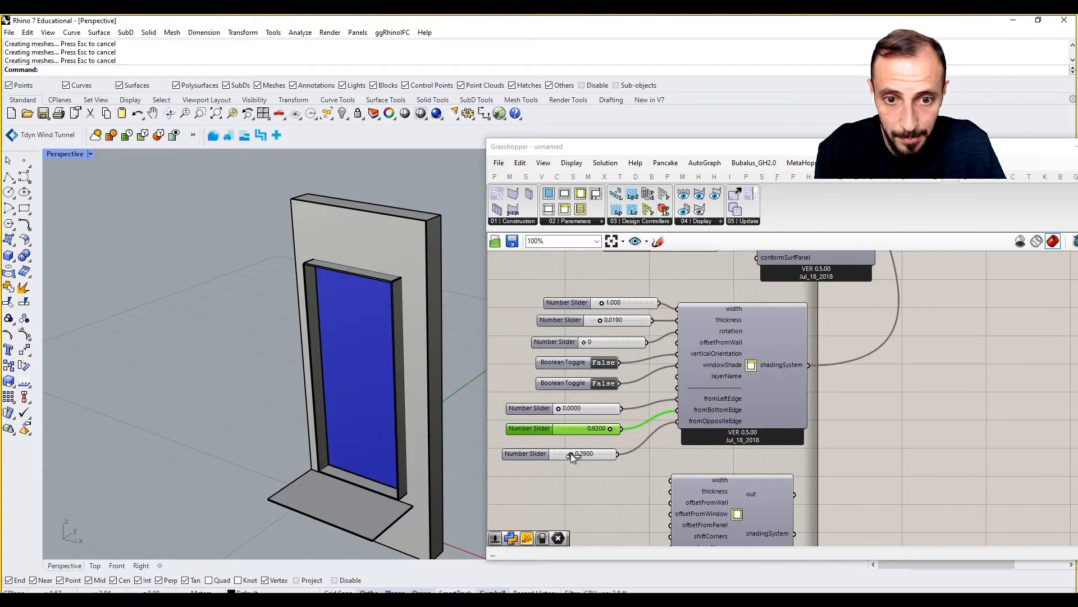
left_click_drag(571, 453, 573, 454)
left_click_drag(558, 408, 568, 428)
left_click_drag(616, 435, 571, 408)
key("Delete")
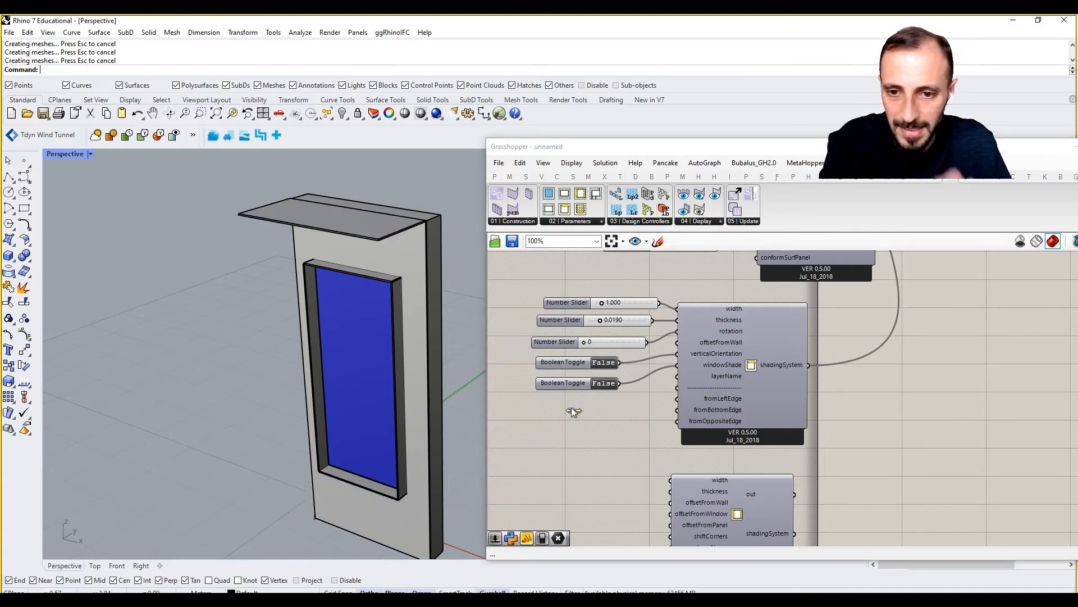
Set verticalOrientation back to True, and test windowShade at True before returning it to False.
double_click(604, 363)
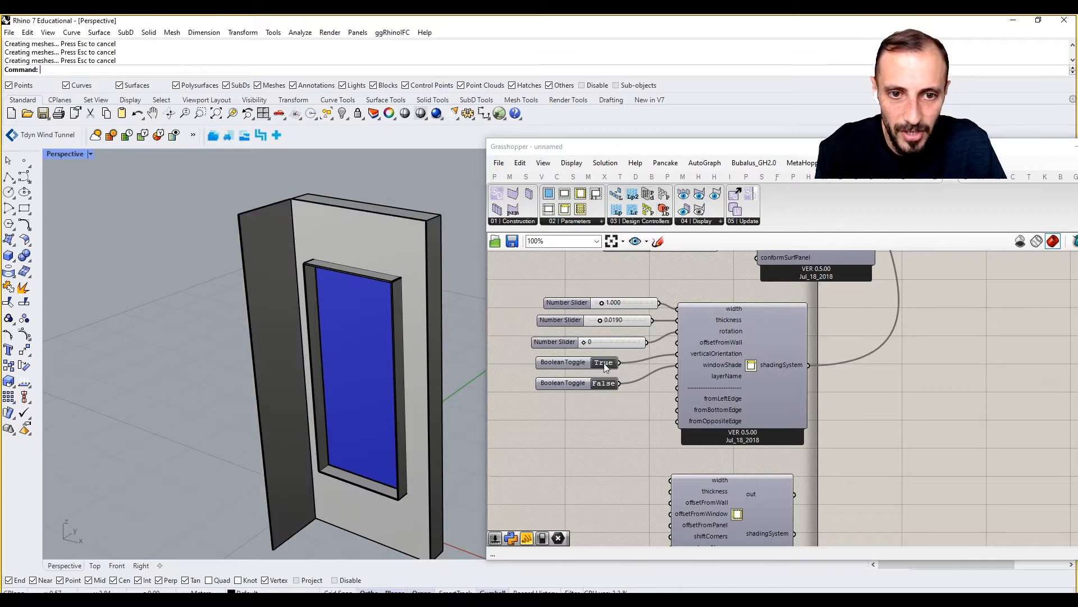
double_click(605, 383)
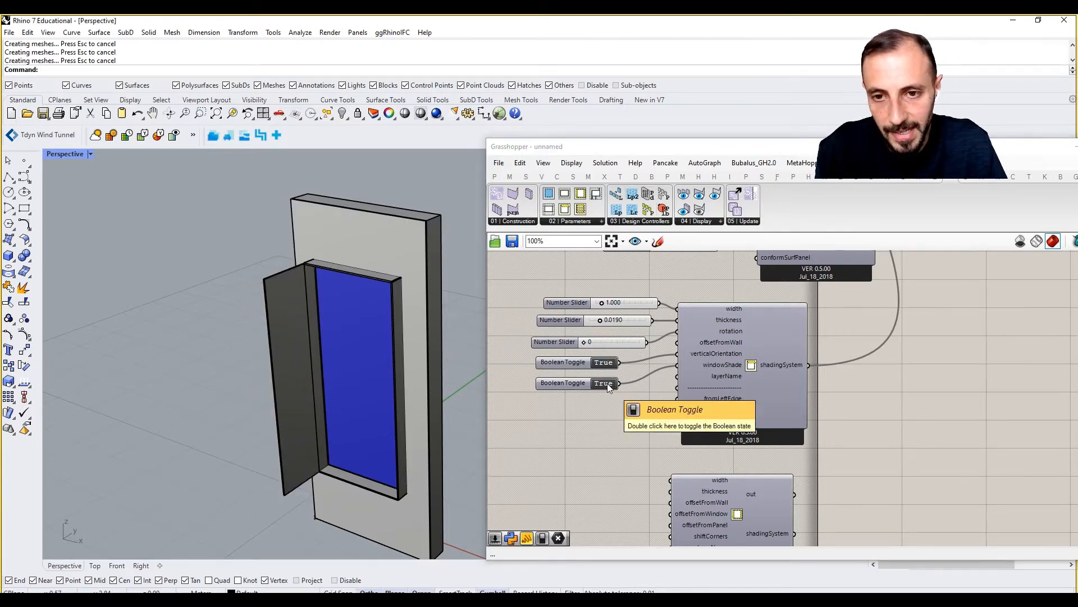
double_click(608, 383)
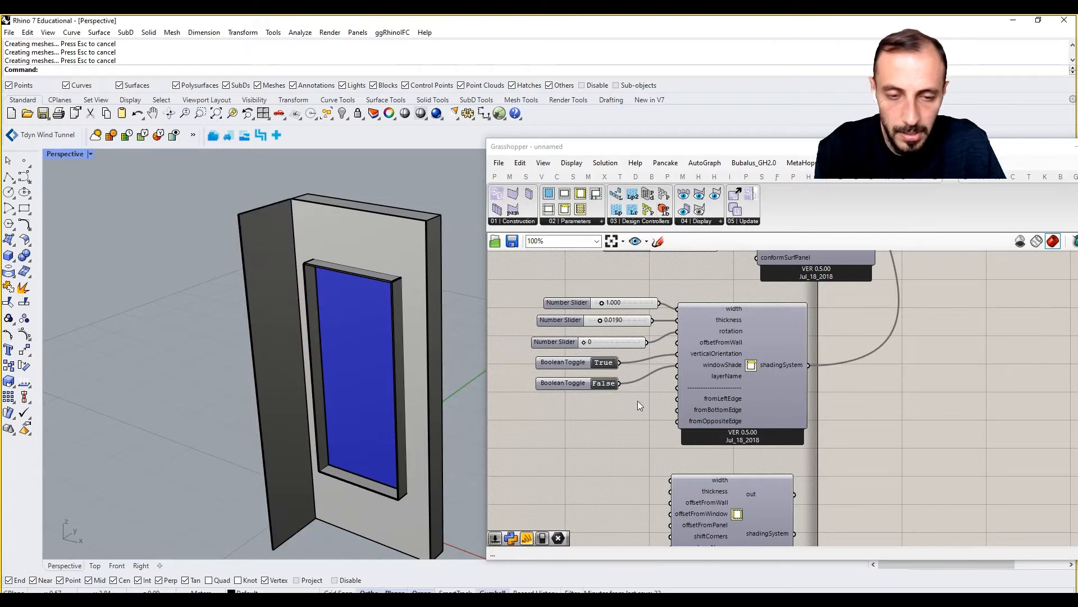
Move the two unconnected shading components further down the canvas, away from the connected Shading component.
right_click_drag(665, 412, 688, 382)
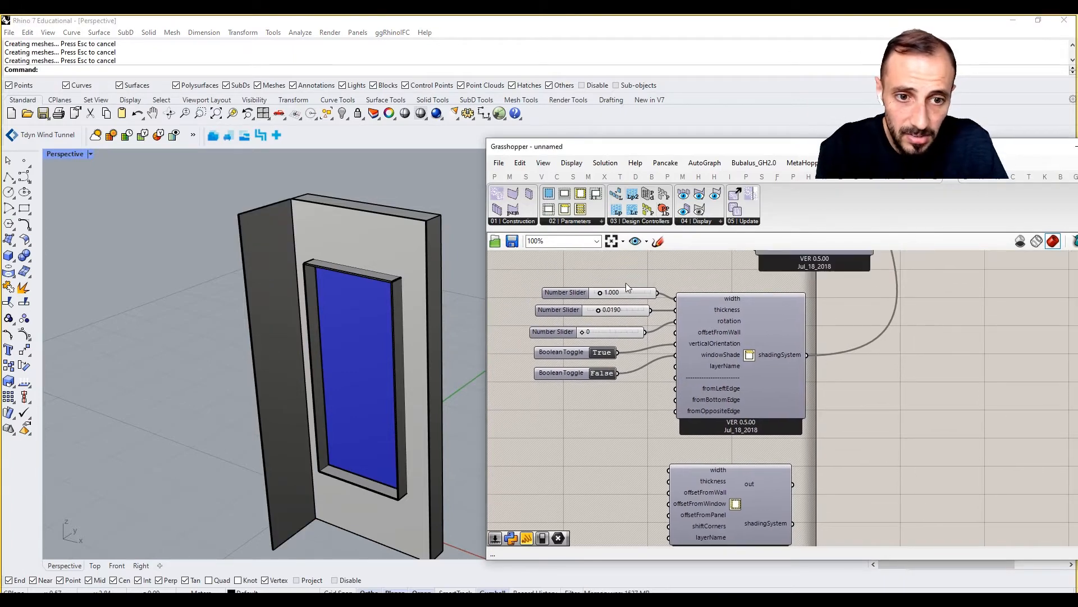
scroll(663, 309, "down", 4)
left_click_drag(814, 357, 654, 531)
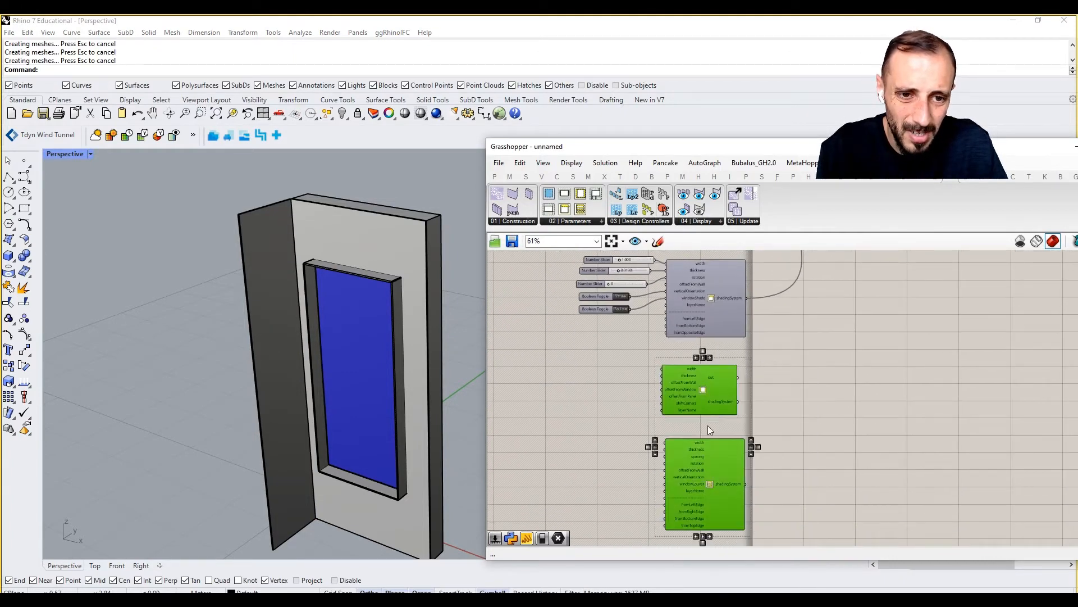
left_click_drag(714, 373, 724, 449)
Move the connected Shading component and its input sliders and toggles down together, and group them.
right_click_drag(737, 341, 740, 433)
left_click_drag(741, 431, 595, 337)
left_click_drag(683, 377, 695, 423)
key("ctrl+g")
Place a Scribble label above the Shading group and add it to that group.
double_click(659, 357)
type("sc")
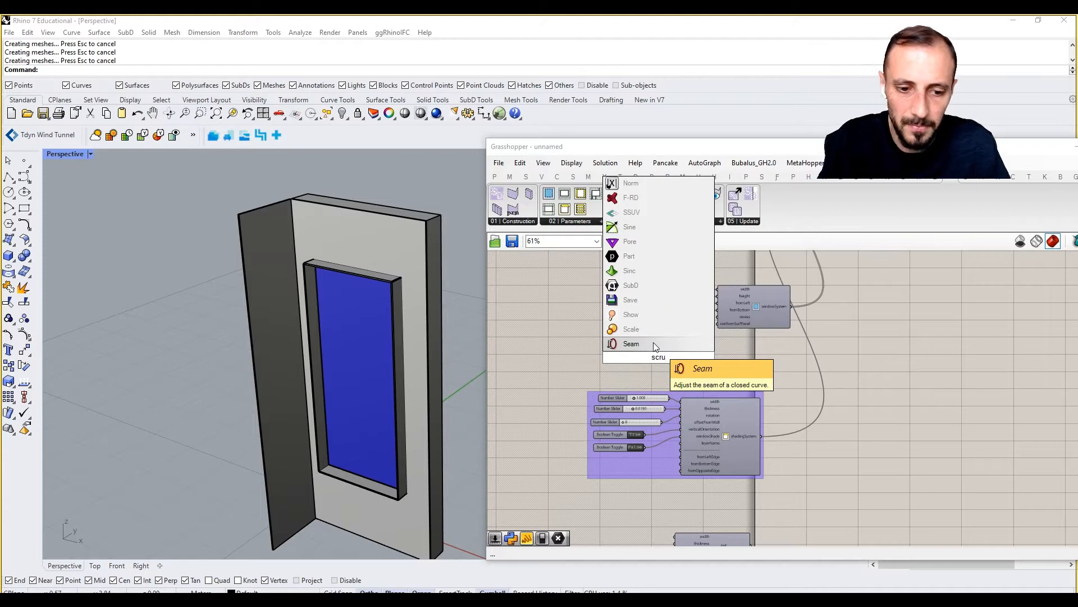
type("rib")
key("Return")
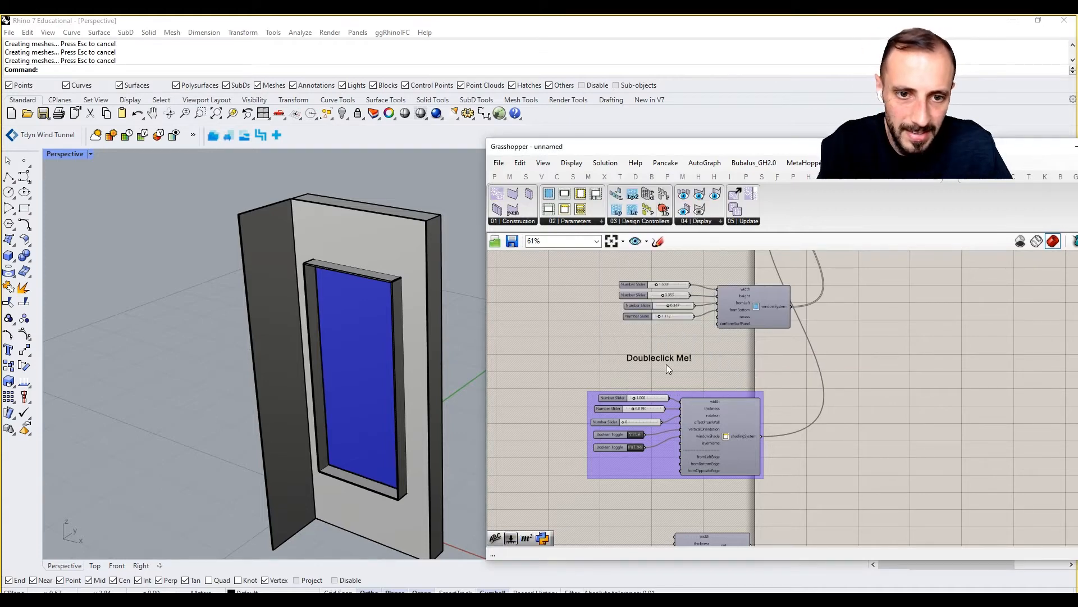
scroll(666, 364, "up", 2)
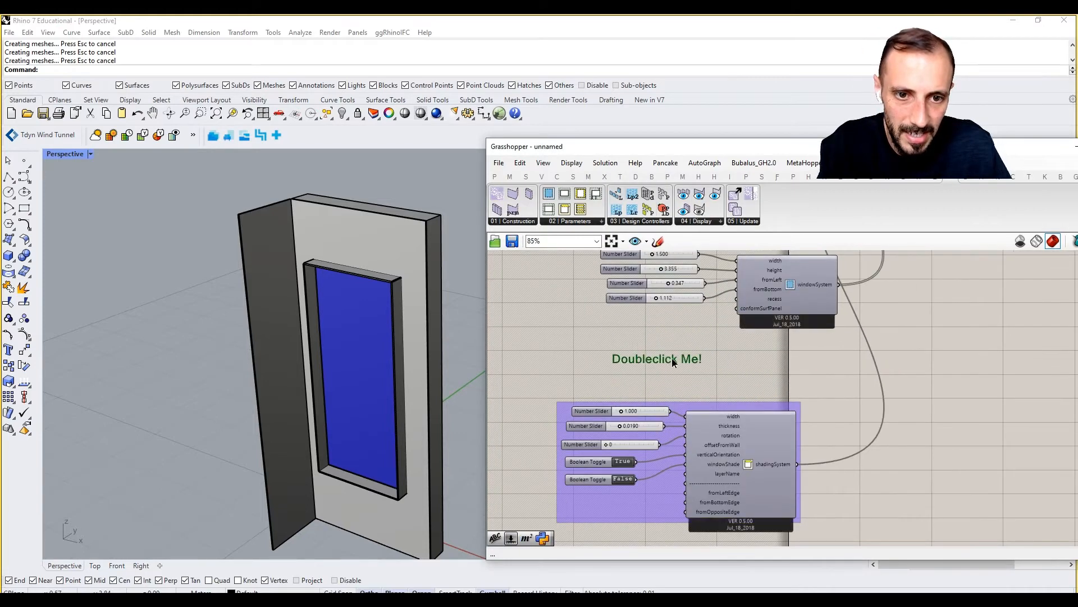
right_click(686, 403)
left_click(730, 493)
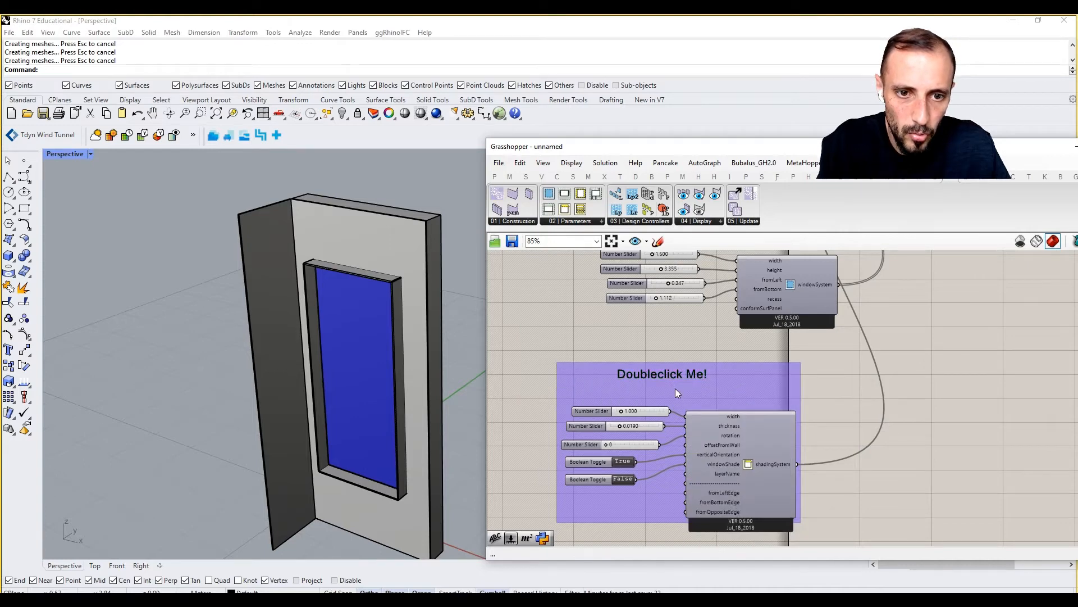
Change the scribble text to Shader and position the label just above the group's sliders and component.
scroll(675, 388, "up", 2)
double_click(670, 371)
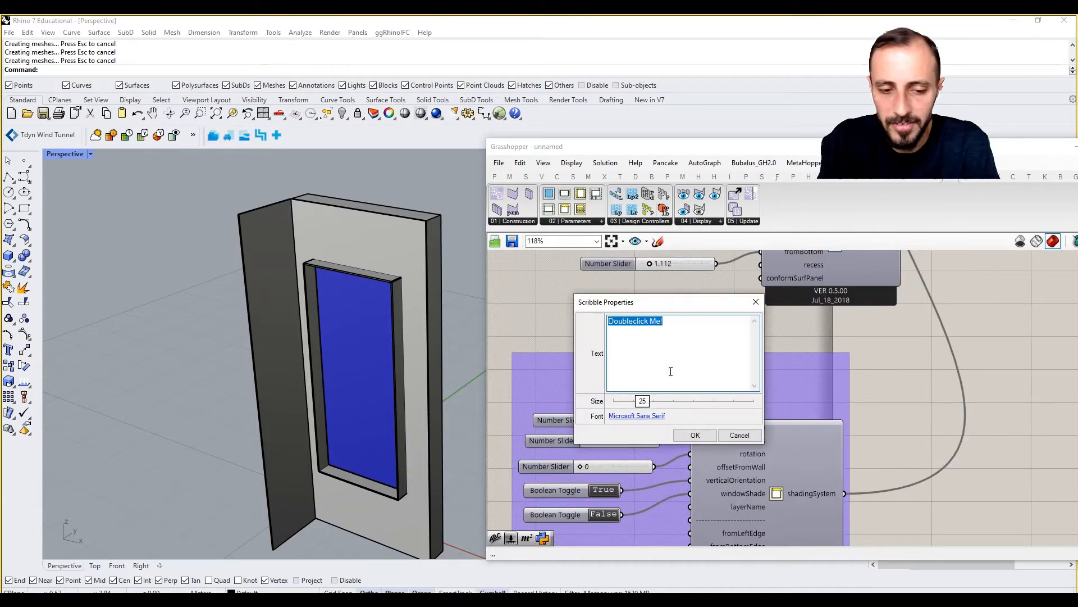
type("Shader")
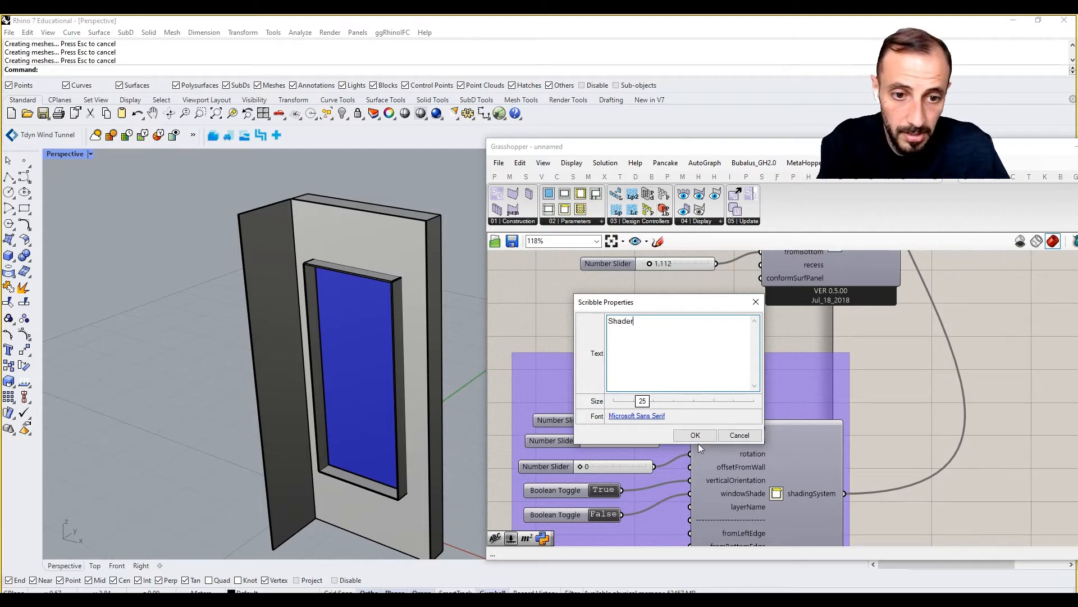
left_click(696, 437)
left_click_drag(640, 369, 686, 388)
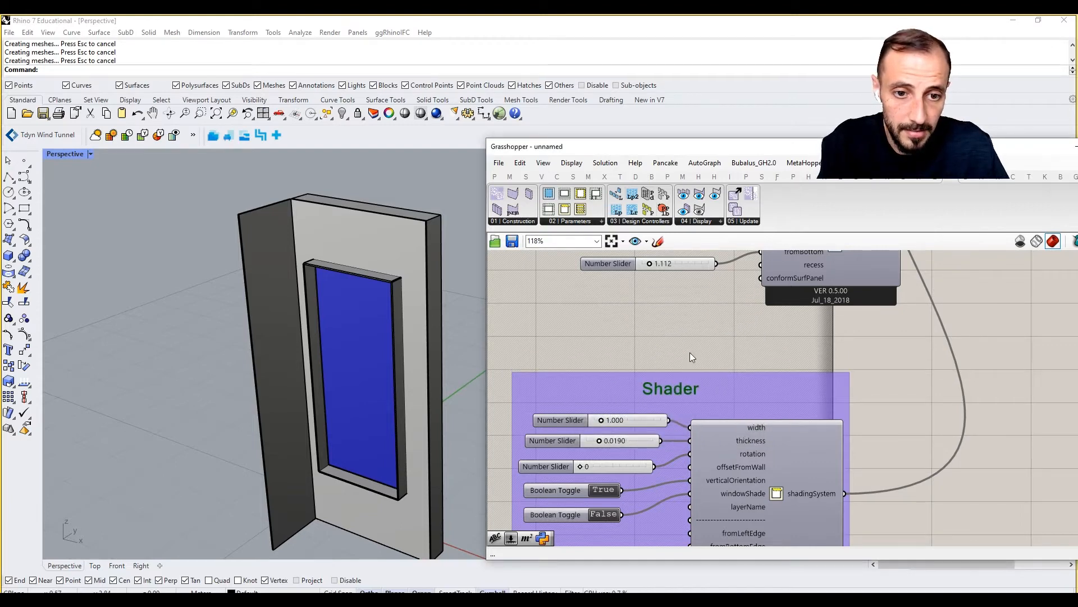
left_click(689, 352)
Copy the Shader label and place the copy above the unconnected shading component with the offsetFromWindow input.
right_click_drag(754, 440, 740, 357)
scroll(739, 357, "down", 3)
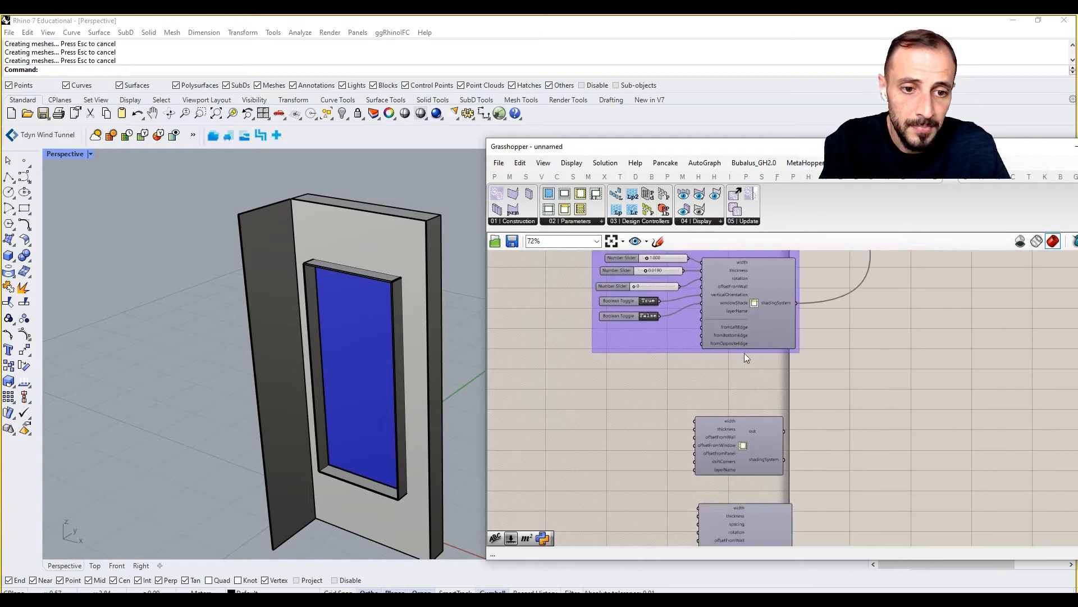
right_click_drag(781, 398, 763, 277)
left_click_drag(689, 471, 685, 463)
right_click_drag(646, 294, 648, 366)
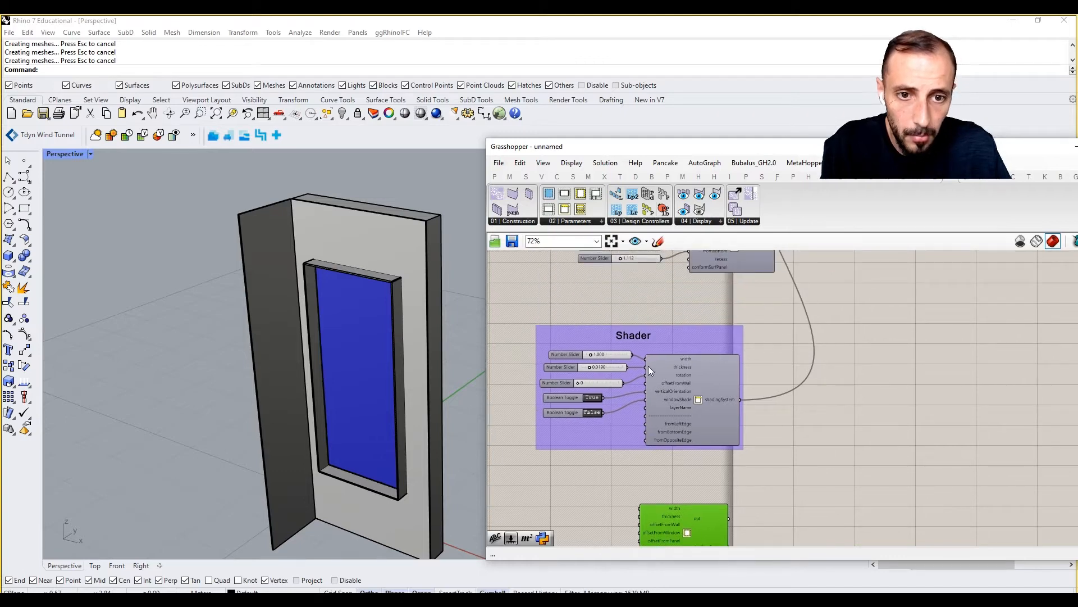
left_click(634, 337)
key("ctrl+c")
key("ctrl+v")
left_click_drag(635, 337, 645, 462)
right_click_drag(651, 477, 645, 397)
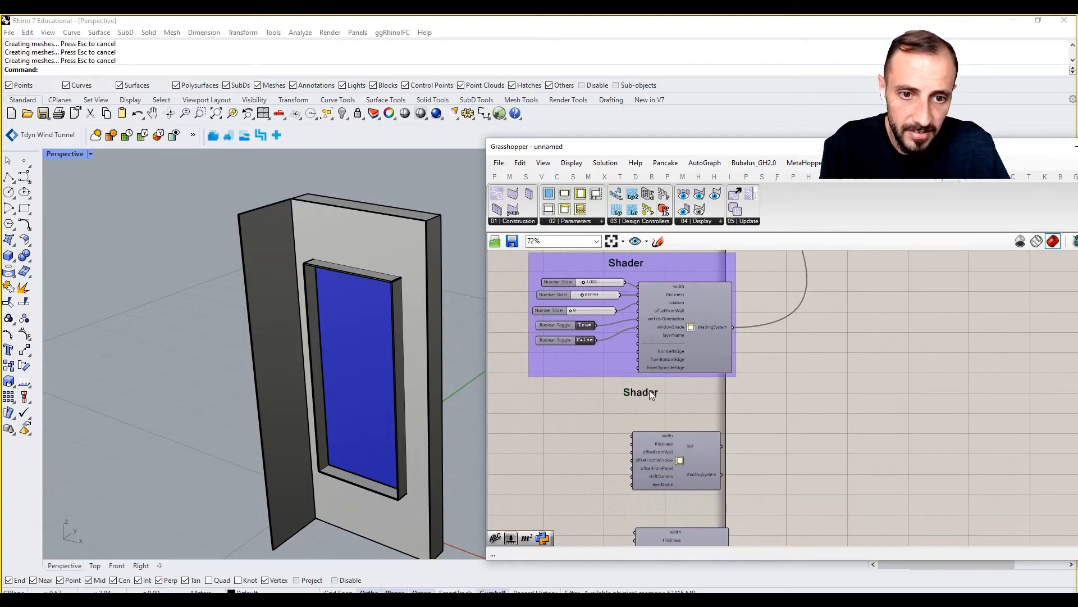
left_click_drag(649, 393, 655, 410)
Group the copied label with the component below it, and change the label text to Shading Box.
left_click_drag(741, 403, 581, 508)
right_click(522, 458)
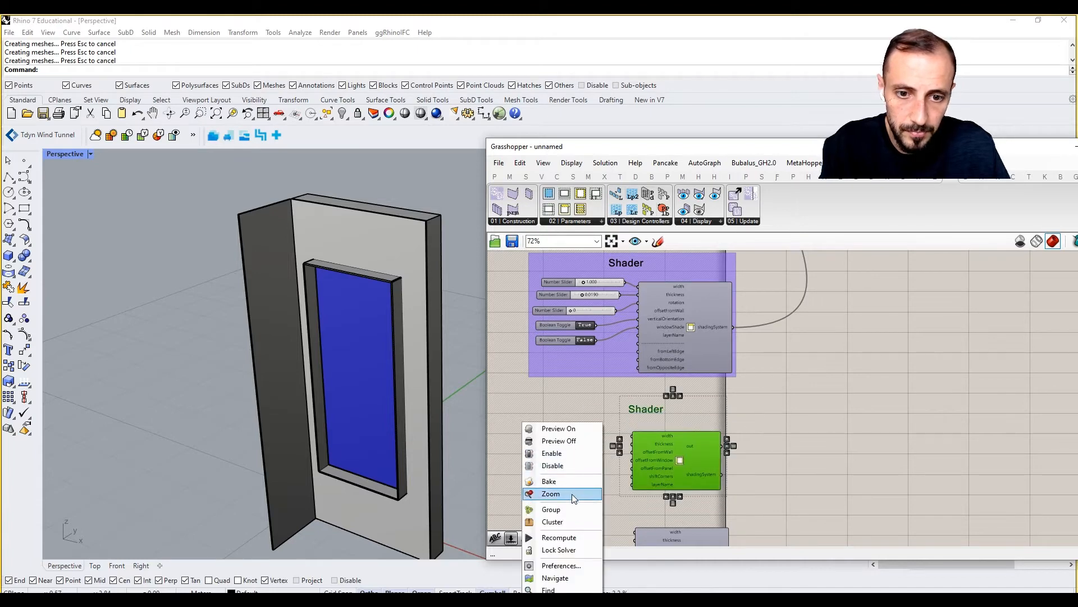
left_click(572, 504)
double_click(651, 419)
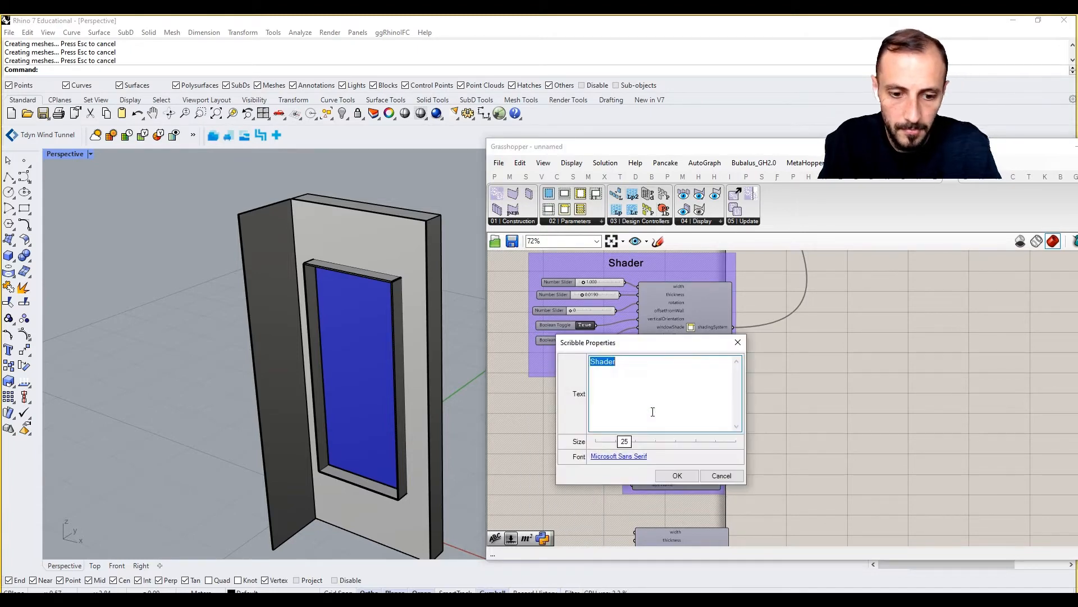
type("Shading")
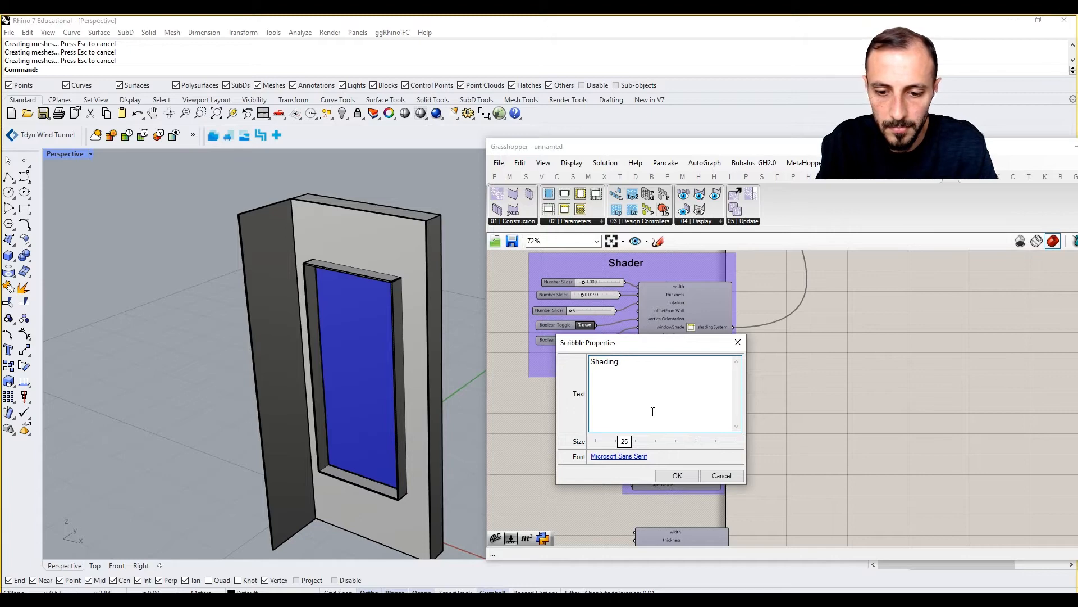
type(" Box")
left_click(677, 475)
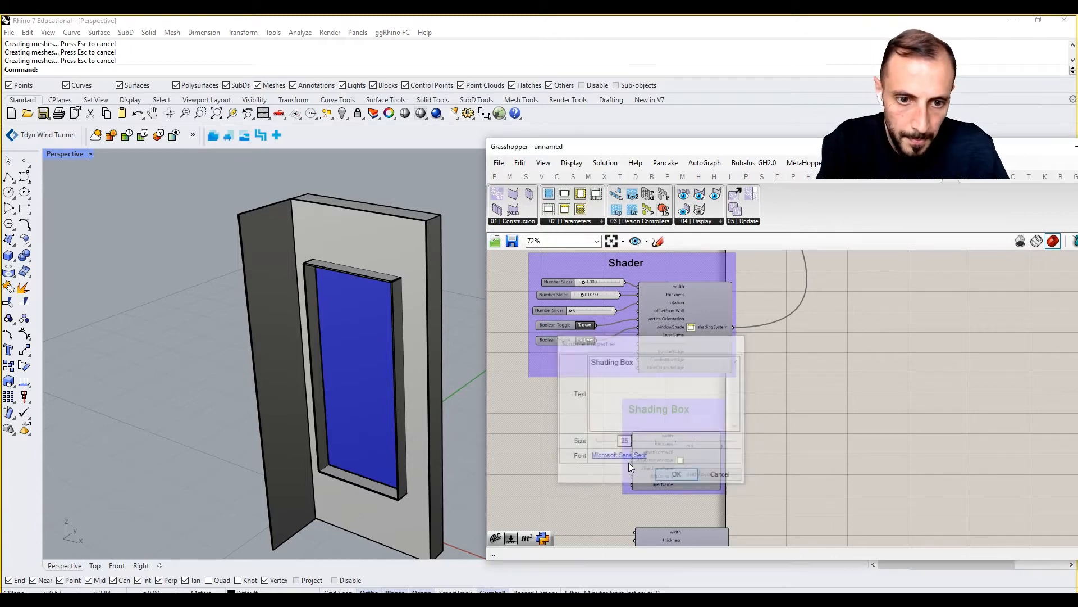
scroll(585, 436, "up", 2)
left_click(587, 437)
Connect the Shading Box component's shadingSystem output to the panel's shadingSystems input in place of the Shader connection.
right_click_drag(753, 427, 735, 466)
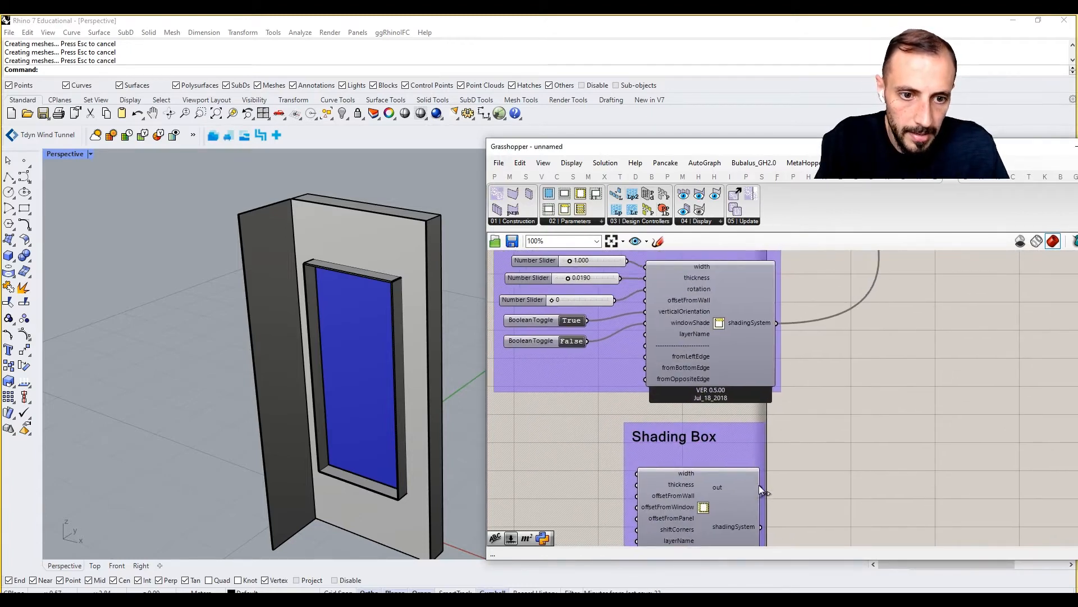
scroll(775, 518, "down", 4)
mouse_move(760, 529)
left_mouse_down()
mouse_move(780, 499)
mouse_move(824, 280)
mouse_move(807, 248)
mouse_move(836, 383)
left_mouse_up()
scroll(808, 252, "up", 4)
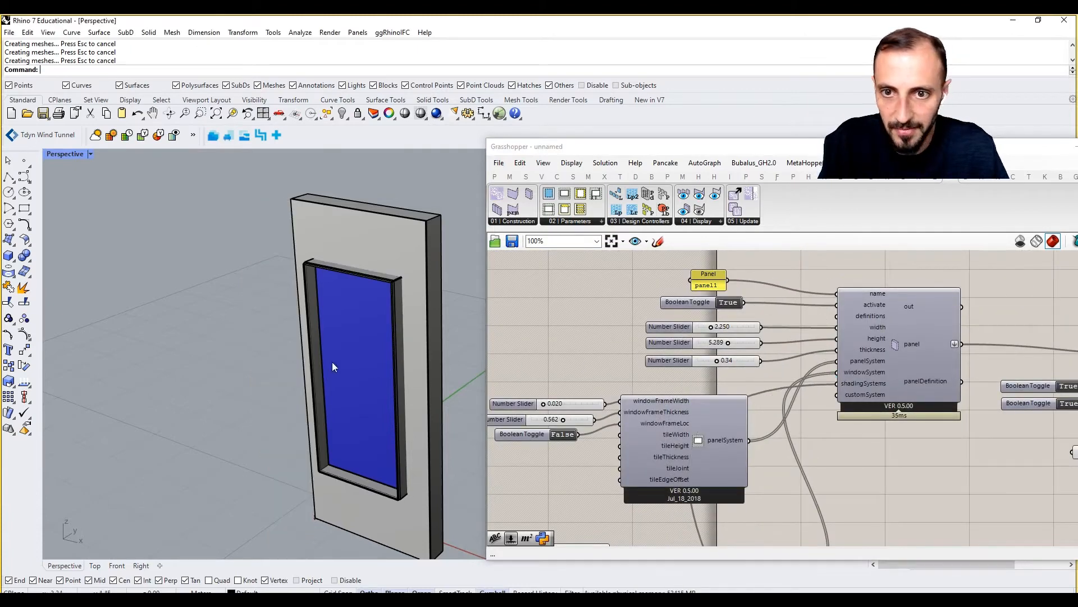
Add a number slider to the Shading Box component's width input and set it to 0.800.
right_click_drag(332, 361, 397, 322)
right_click_drag(619, 418, 639, 301)
scroll(639, 301, "down", 4)
scroll(667, 483, "up", 3)
right_click_drag(666, 484, 679, 386)
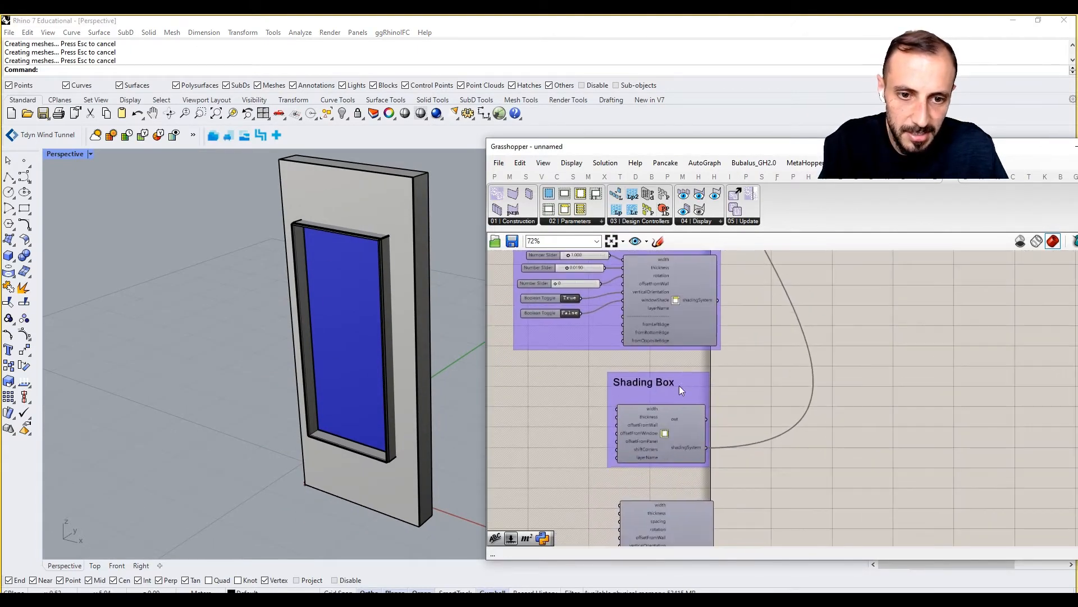
scroll(617, 426, "up", 1)
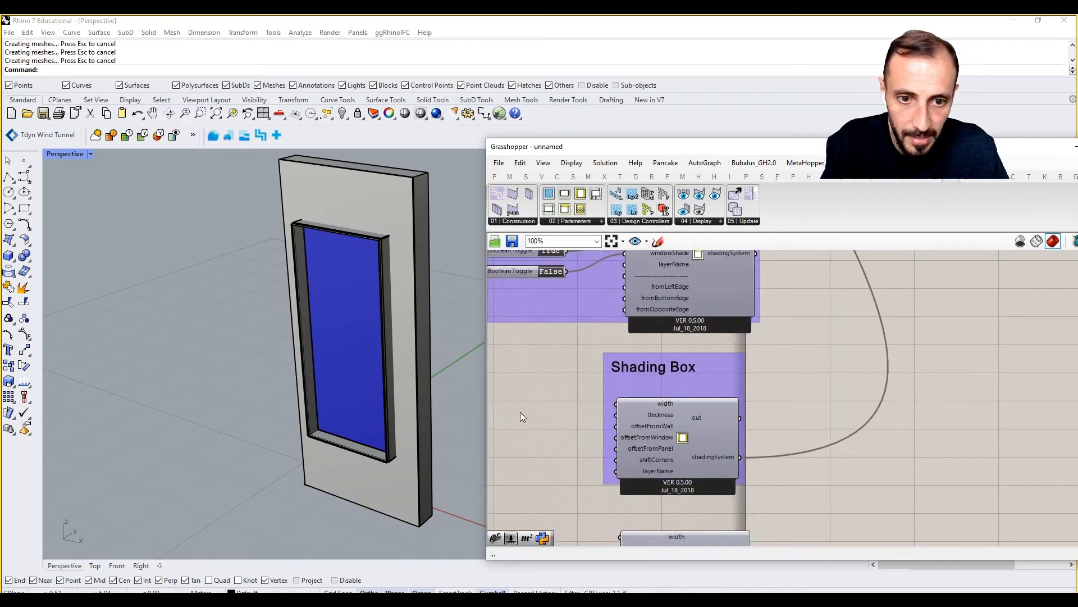
right_click_drag(568, 403, 599, 399)
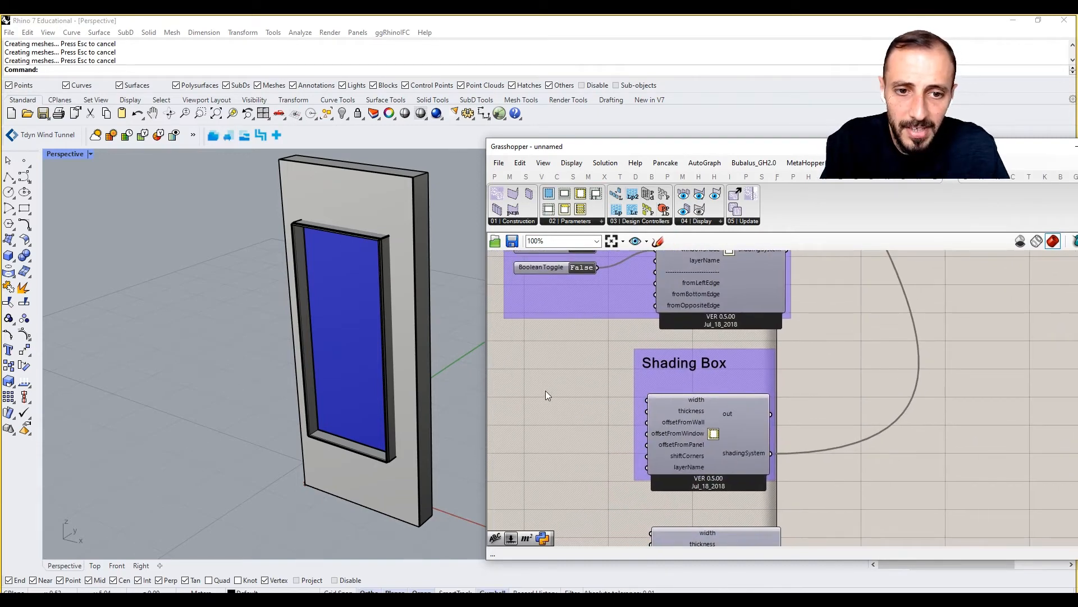
double_click(527, 381)
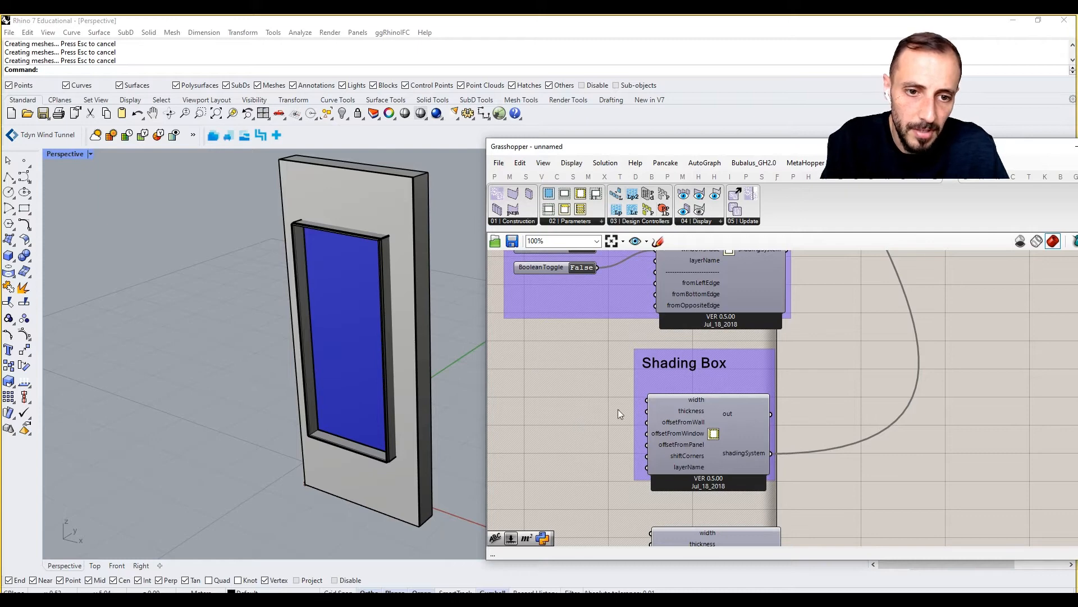
double_click(571, 403)
type("2.0")
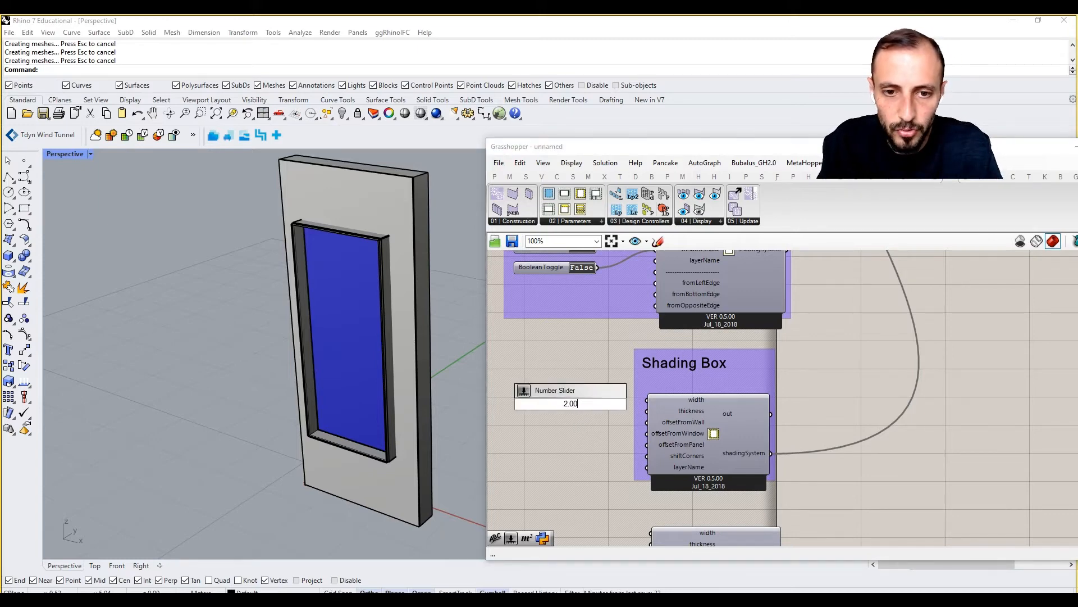
key("Return")
left_click_drag(629, 403, 645, 399)
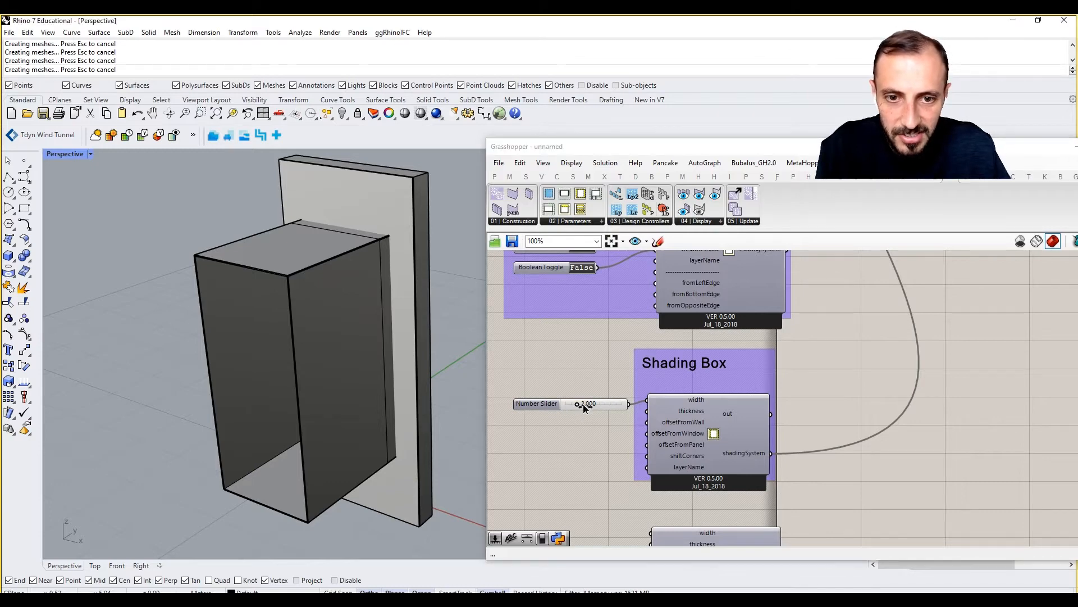
mouse_move(577, 405)
left_mouse_down()
mouse_move(587, 404)
mouse_move(574, 407)
left_mouse_up()
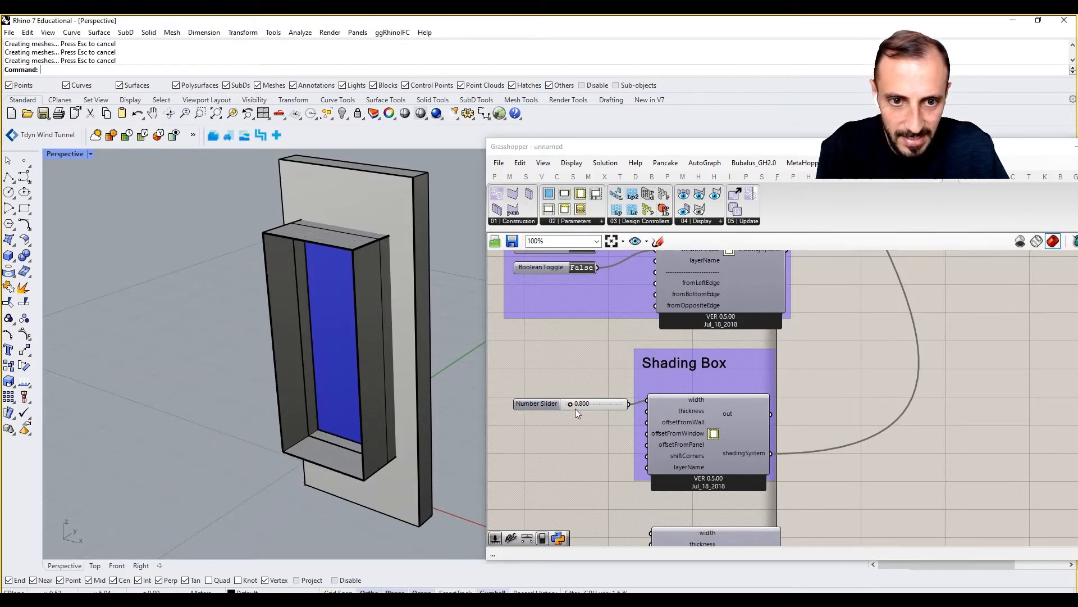
Add a number slider ranging up to 0.1000 to the Shading Box's thickness input and set it to about 0.0250.
double_click(549, 429)
type("0.")
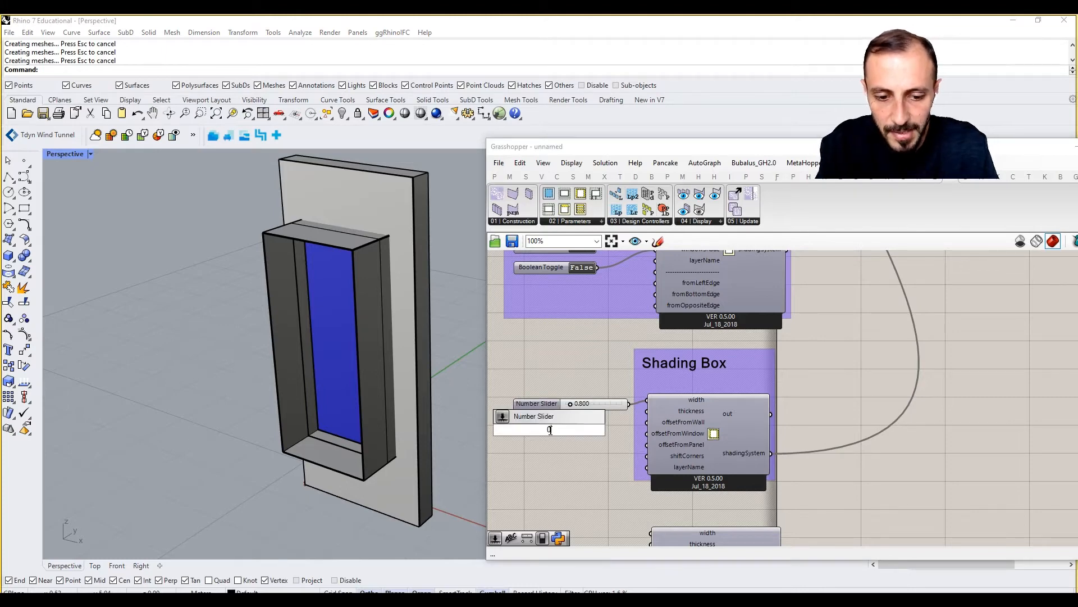
type("1000")
key("Return")
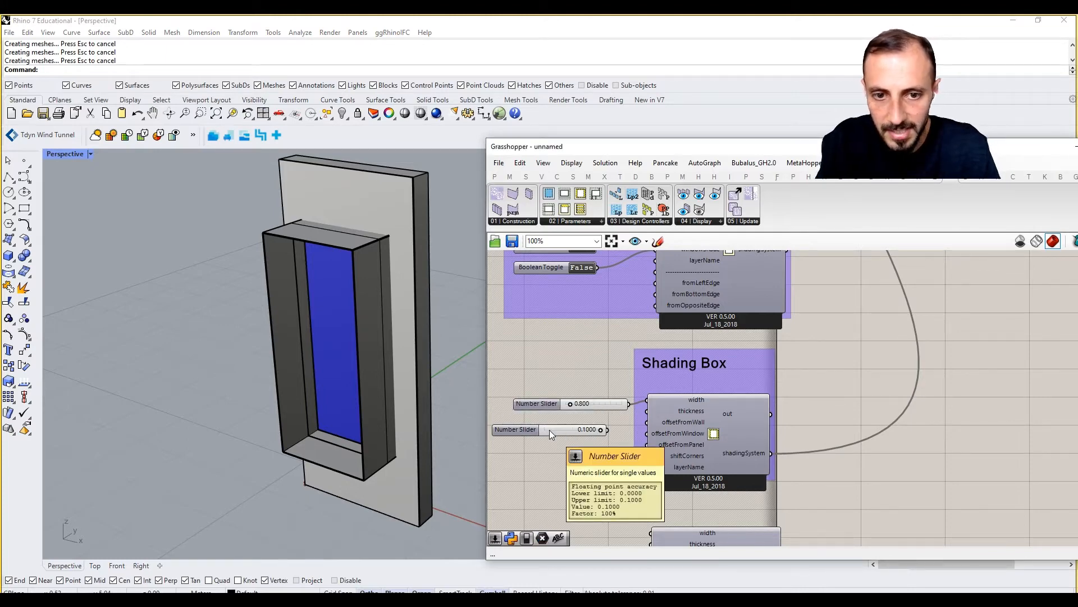
mouse_move(600, 429)
left_mouse_down()
mouse_move(646, 414)
mouse_move(558, 430)
left_mouse_up()
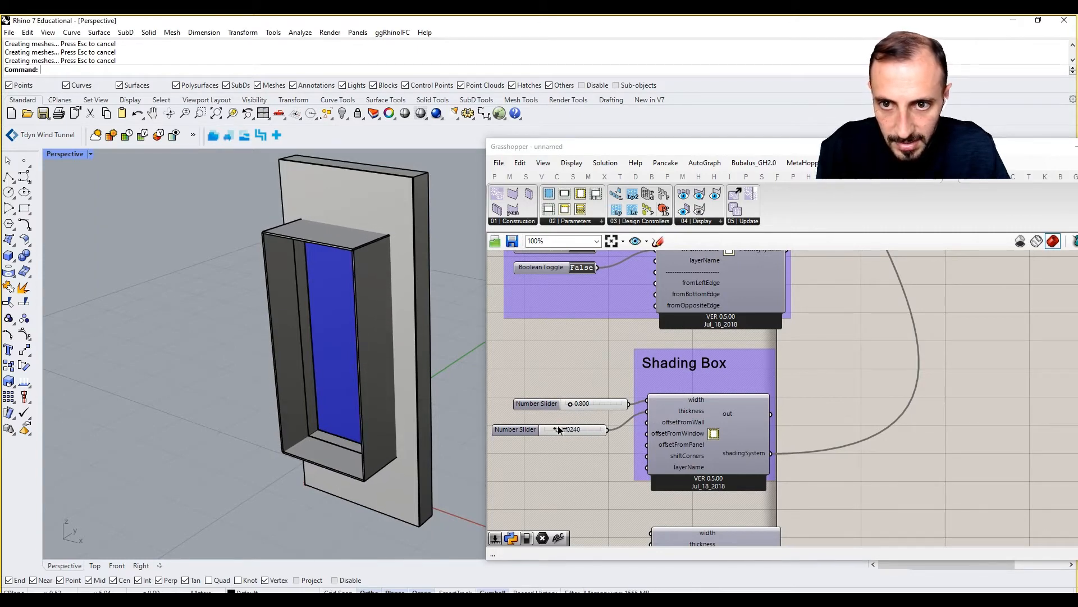
Move the width and thickness sliders up beside the Shading Box to free space below them.
right_click_drag(644, 441, 643, 417)
left_click_drag(567, 359, 539, 429)
left_click(530, 409)
left_click_drag(560, 348, 521, 381)
left_click(529, 416)
Add a number slider with three decimals and an upper limit of 1 to the offsetFromWall input and set it to 0.700.
double_click(530, 416)
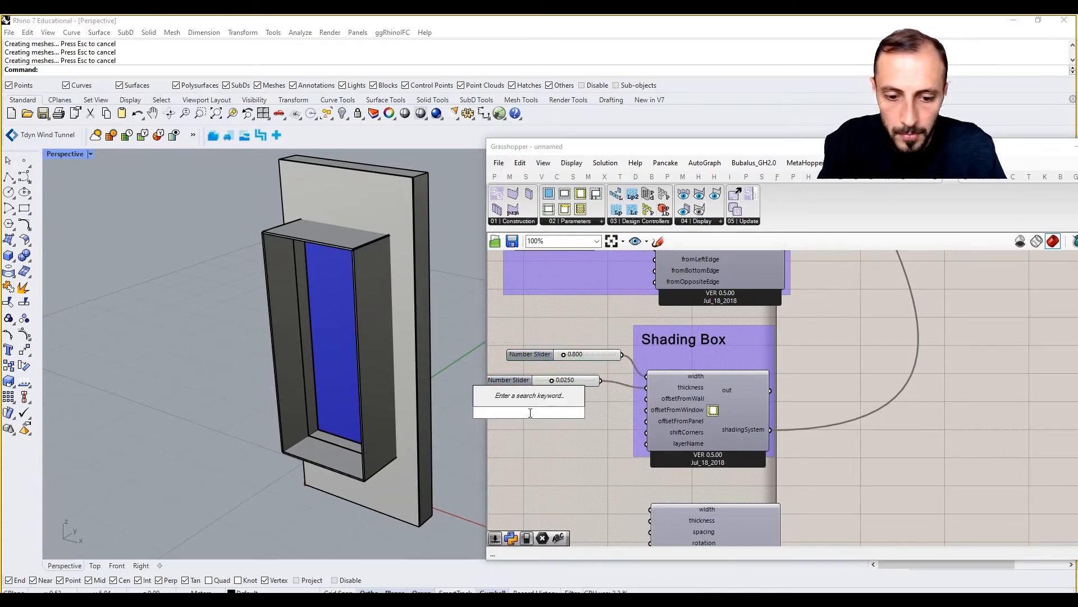
type("1")
key("Return")
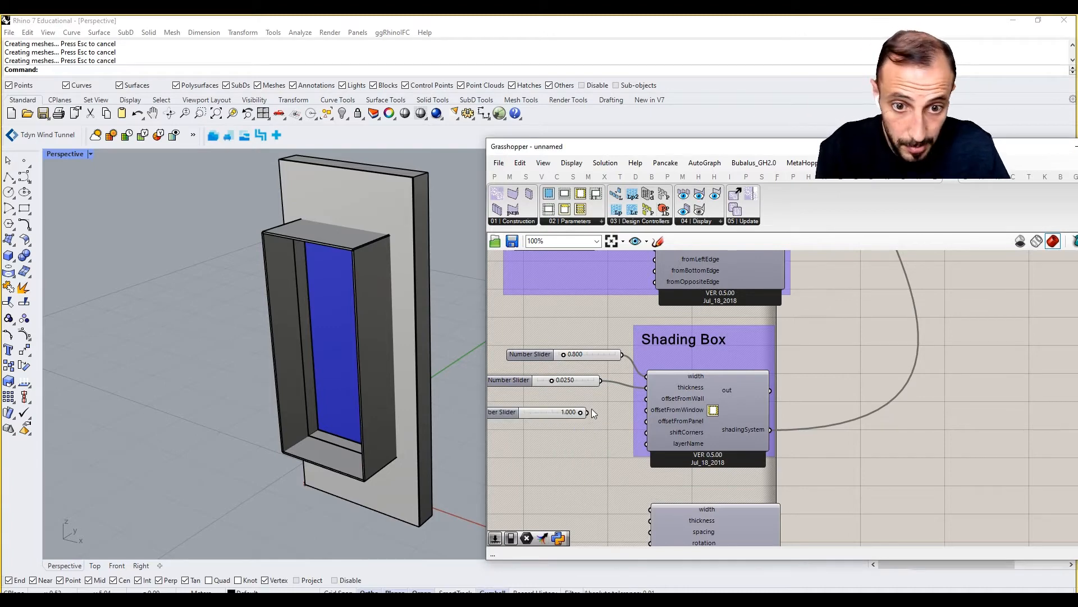
left_click_drag(587, 413, 645, 399)
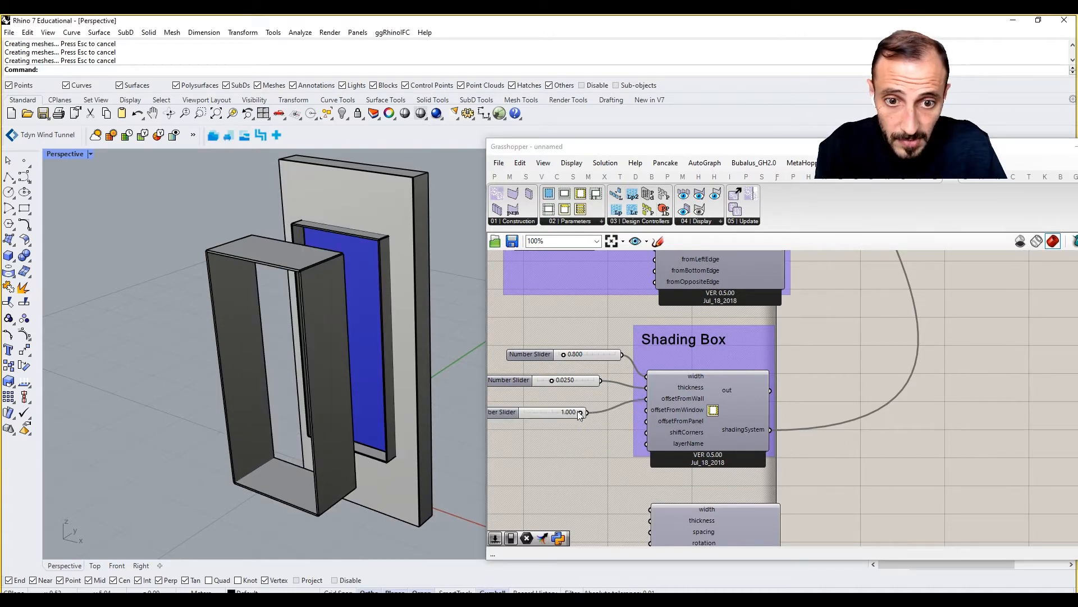
mouse_move(581, 412)
left_mouse_down()
mouse_move(559, 413)
mouse_move(542, 396)
left_mouse_up()
Feed a copy of the offset slider into offsetFromWindow at 0.530, with the offsetFromWall slider disconnected, and read the offsetFromWindow description.
mouse_move(542, 397)
left_mouse_down("alt")
mouse_move(544, 414)
mouse_move(646, 410)
left_mouse_up("alt")
left_click_drag(572, 416, 555, 416)
right_click_drag(365, 369, 301, 375)
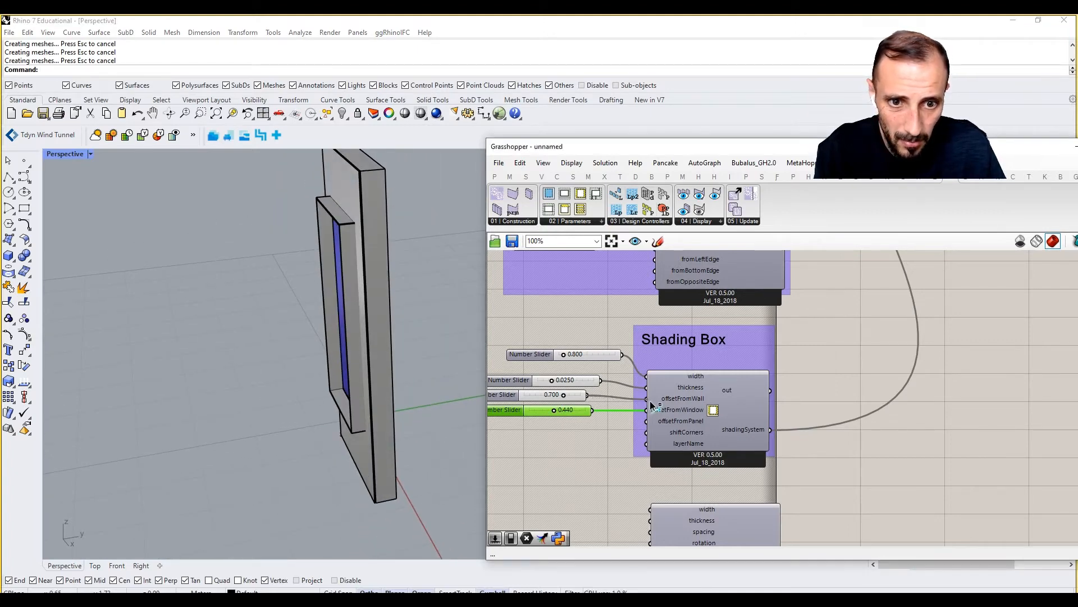
right_click_drag(365, 384, 415, 387)
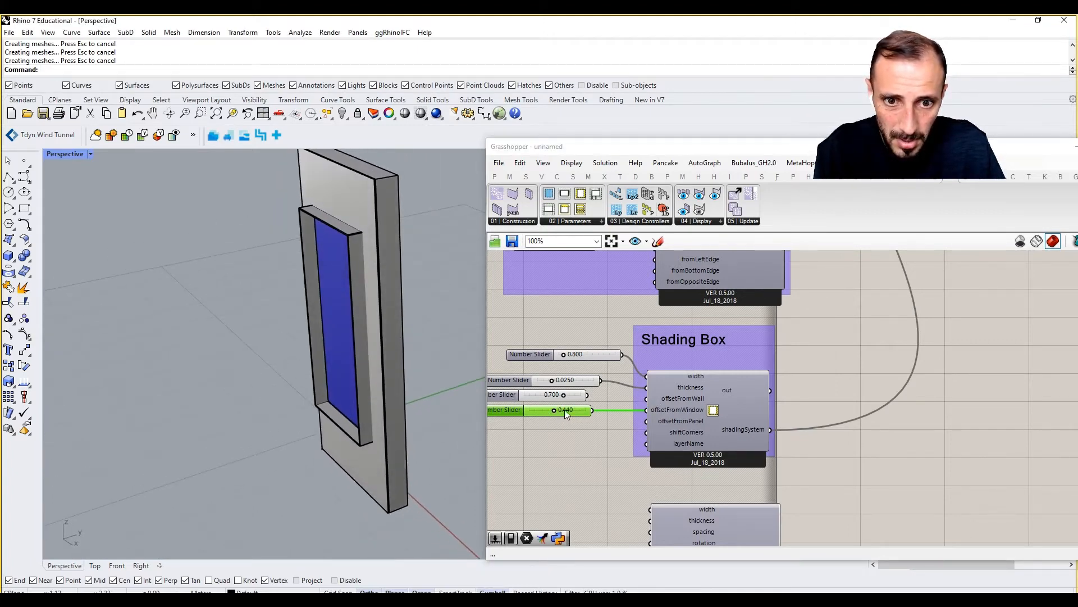
left_click_drag(555, 413, 559, 416)
scroll(685, 410, "up", 2)
mouse_move(689, 410)
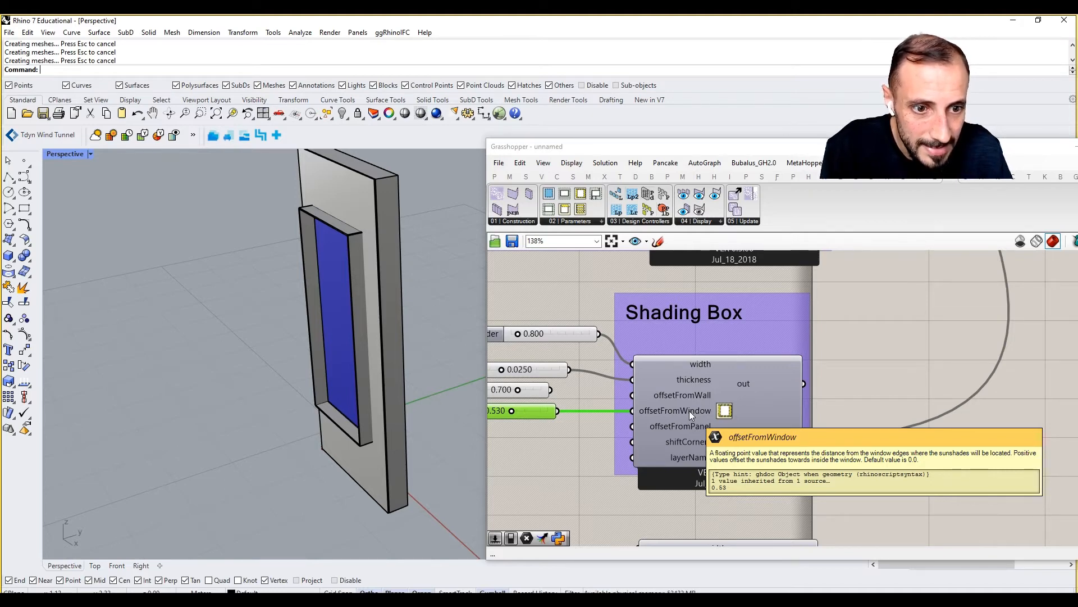
Reconnect the wall offset slider to offsetFromWall at 0.830 and set offsetFromWindow to 0.342.
right_click_drag(591, 420, 650, 405)
left_click_drag(633, 398, 717, 403)
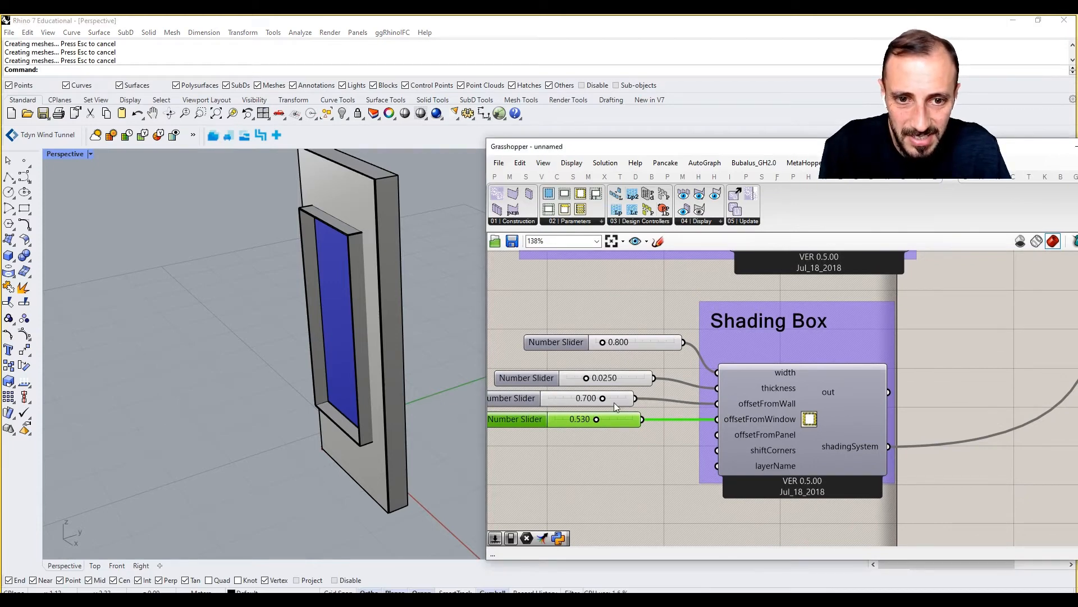
mouse_move(602, 398)
left_mouse_down()
mouse_move(612, 400)
mouse_move(561, 418)
mouse_move(582, 419)
left_mouse_up()
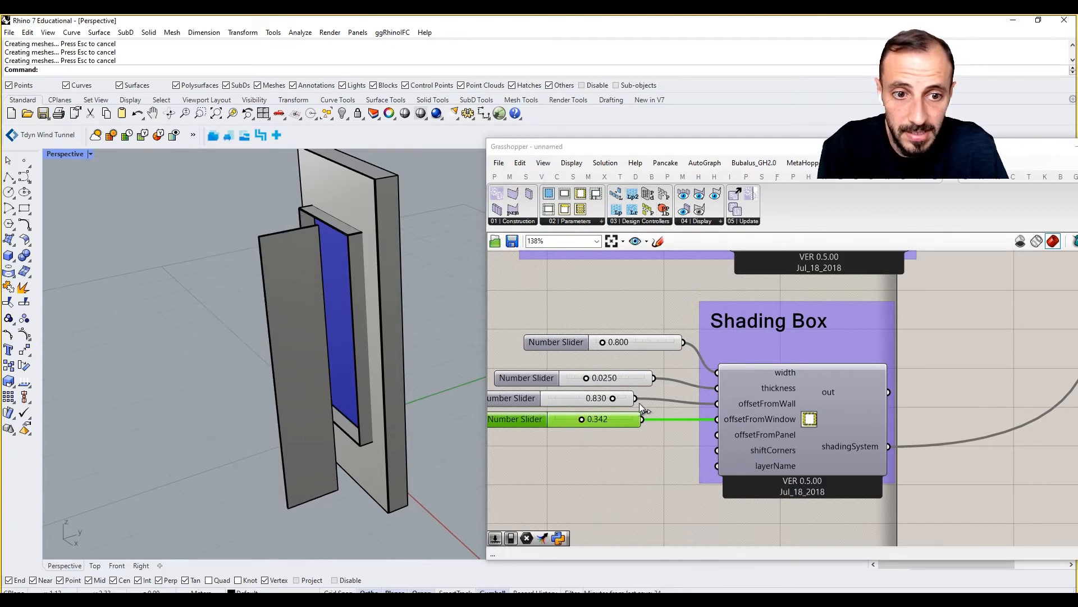
right_click_drag(317, 423, 375, 405)
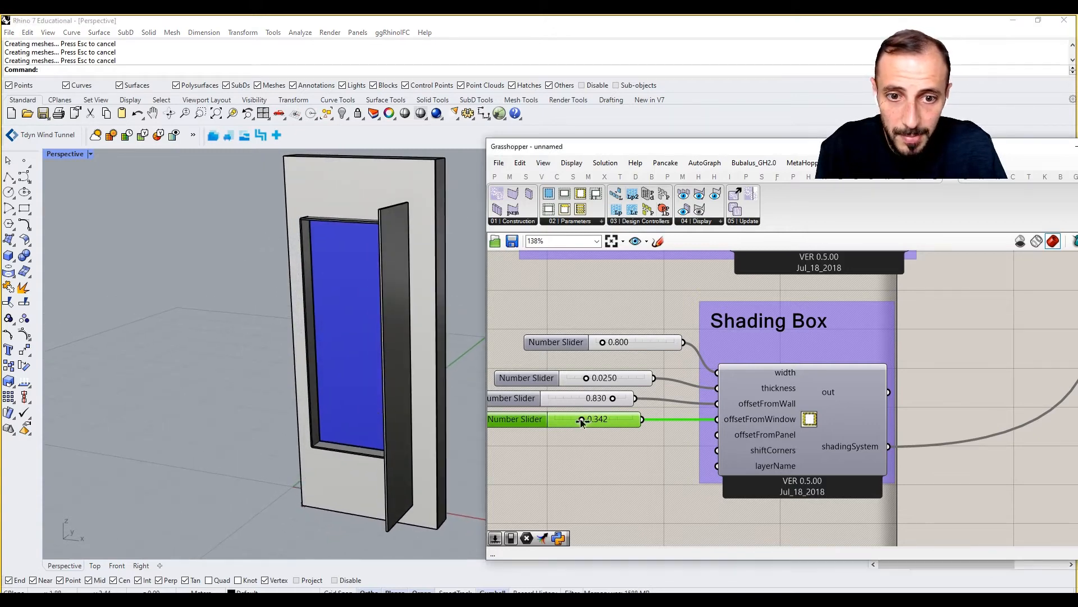
Set offsetFromWindow to 0.190 and offsetFromWall to 0.000, and orbit around the panel to inspect the box.
left_click_drag(581, 419, 570, 419)
right_click_drag(318, 399, 348, 400)
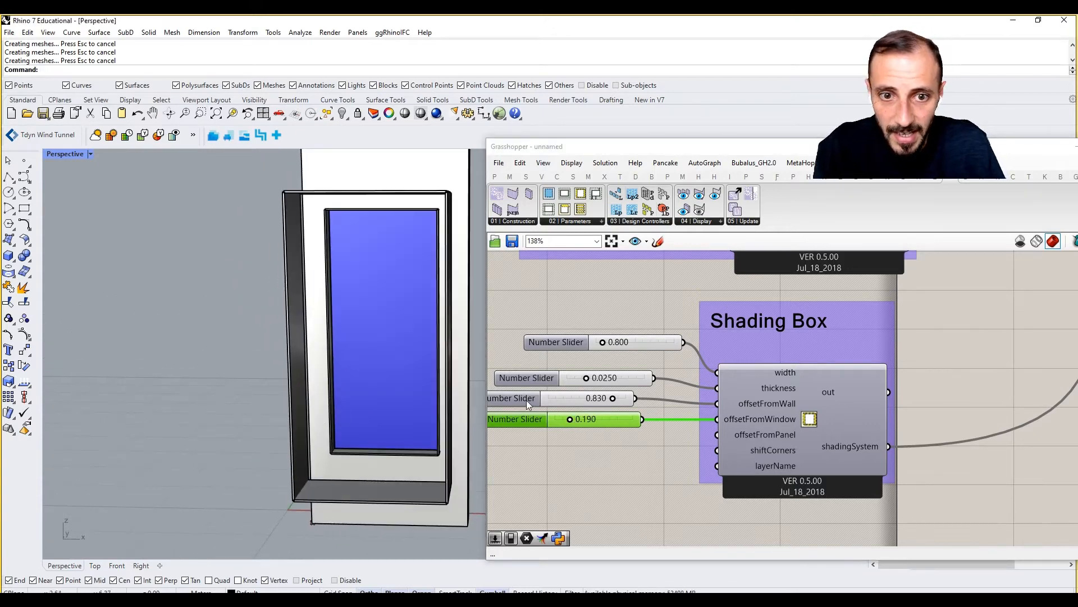
left_click_drag(612, 397, 539, 399)
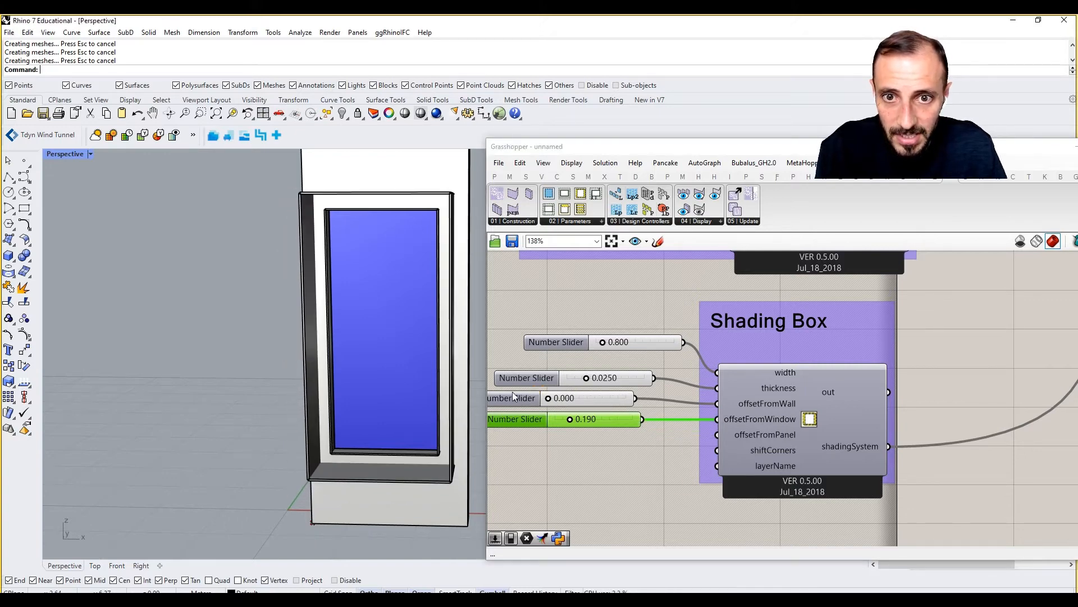
mouse_move(301, 352)
right_mouse_down()
mouse_move(237, 370)
mouse_move(301, 356)
mouse_move(339, 296)
right_mouse_up()
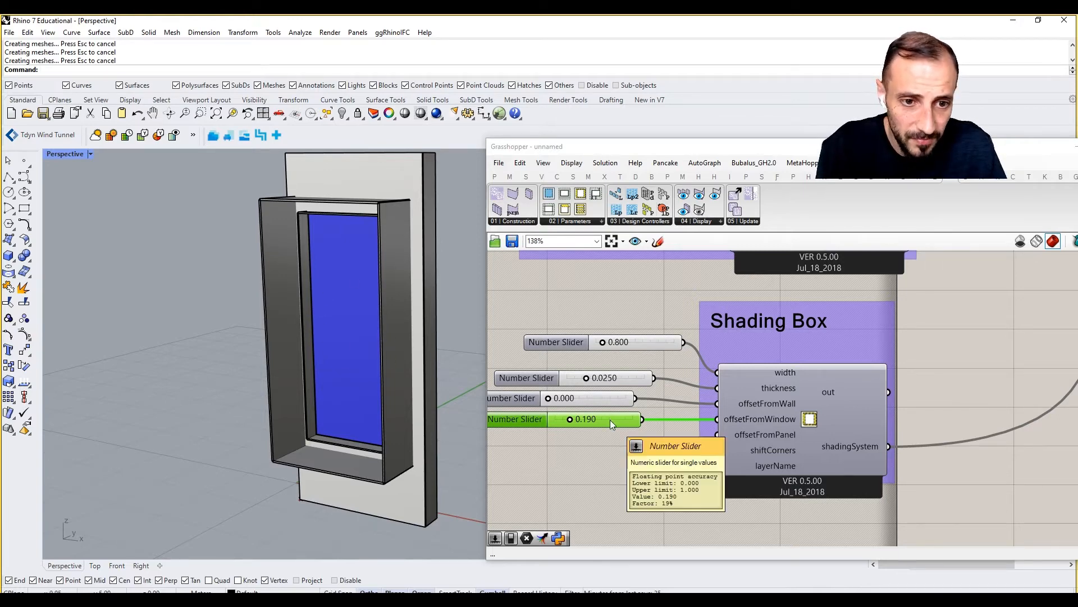
Try controlling offsetFromPanel with a copied slider at 0.334, and delete that slider.
mouse_move(610, 419)
left_mouse_down("alt")
mouse_move(613, 450)
mouse_move(717, 435)
left_mouse_up("alt")
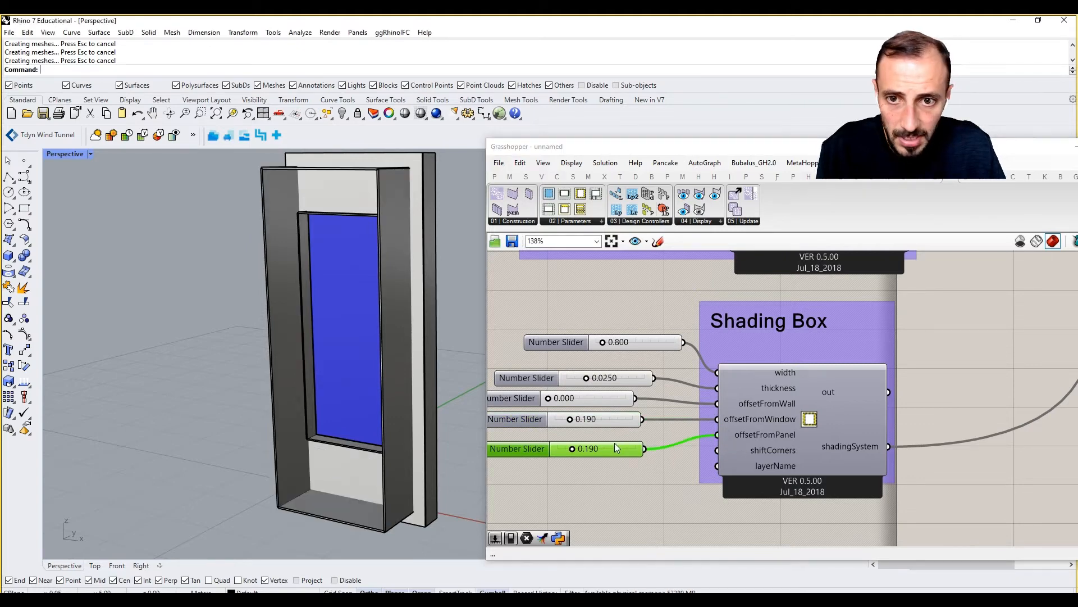
left_click_drag(574, 450, 720, 433)
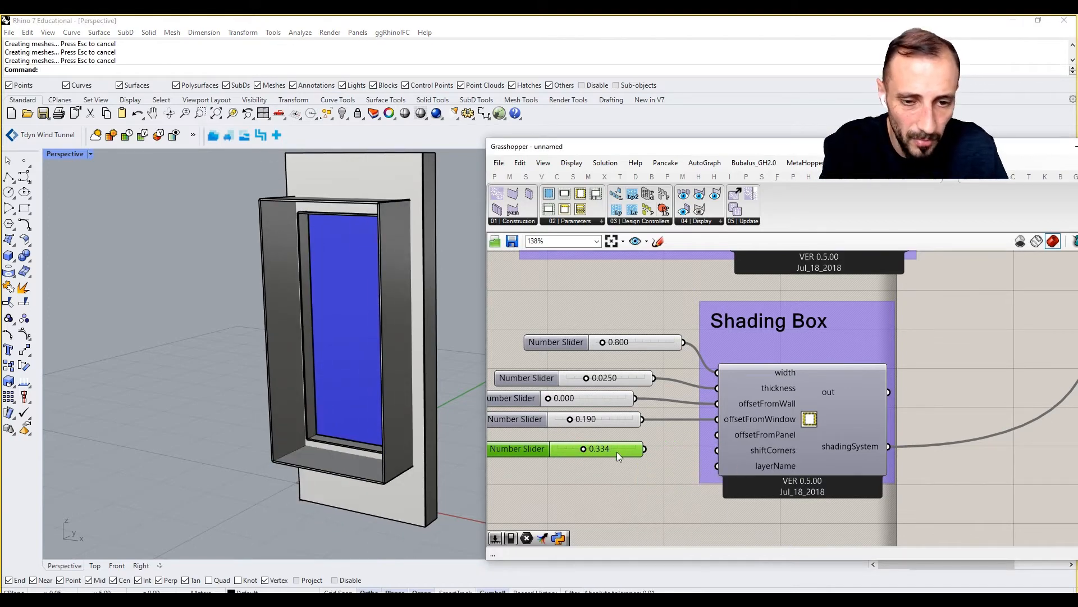
key("Delete")
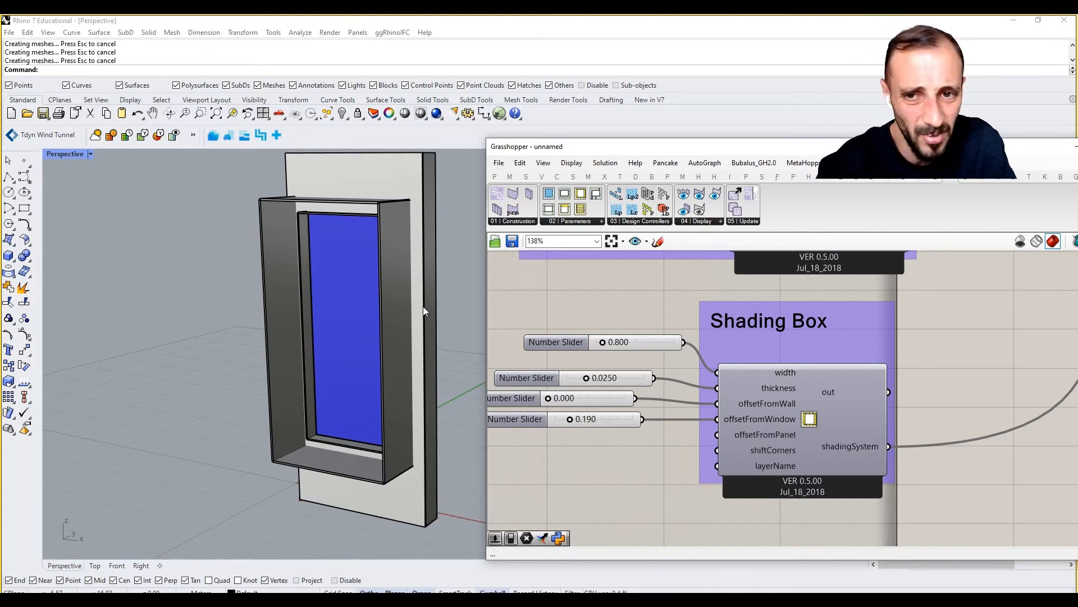
Reposition the Grasshopper window slightly and add the four connected sliders to the Shading Box group.
right_click_drag(423, 306, 440, 328)
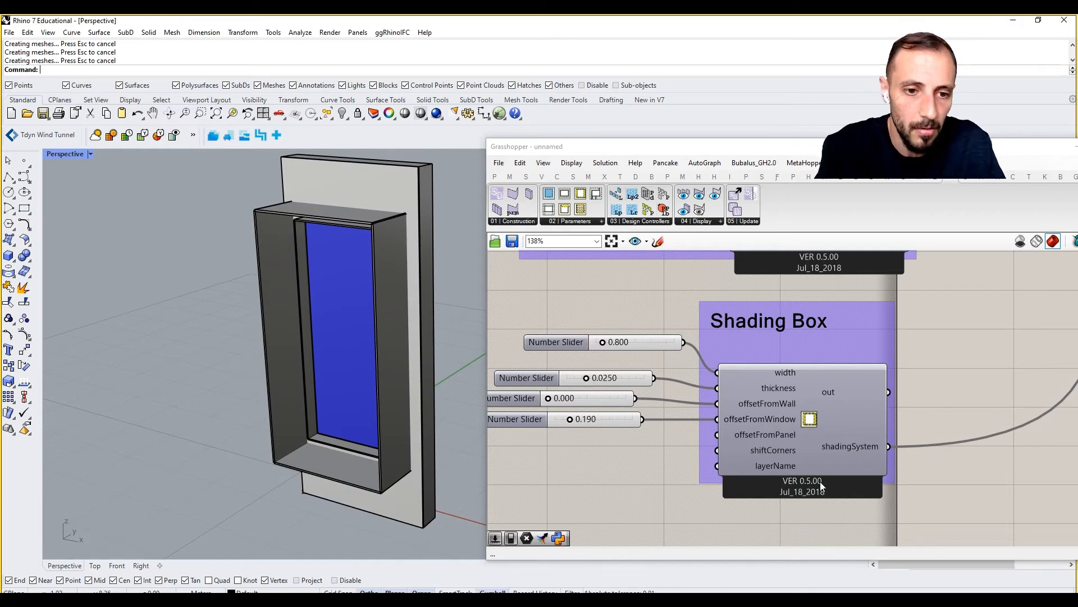
mouse_move(784, 469)
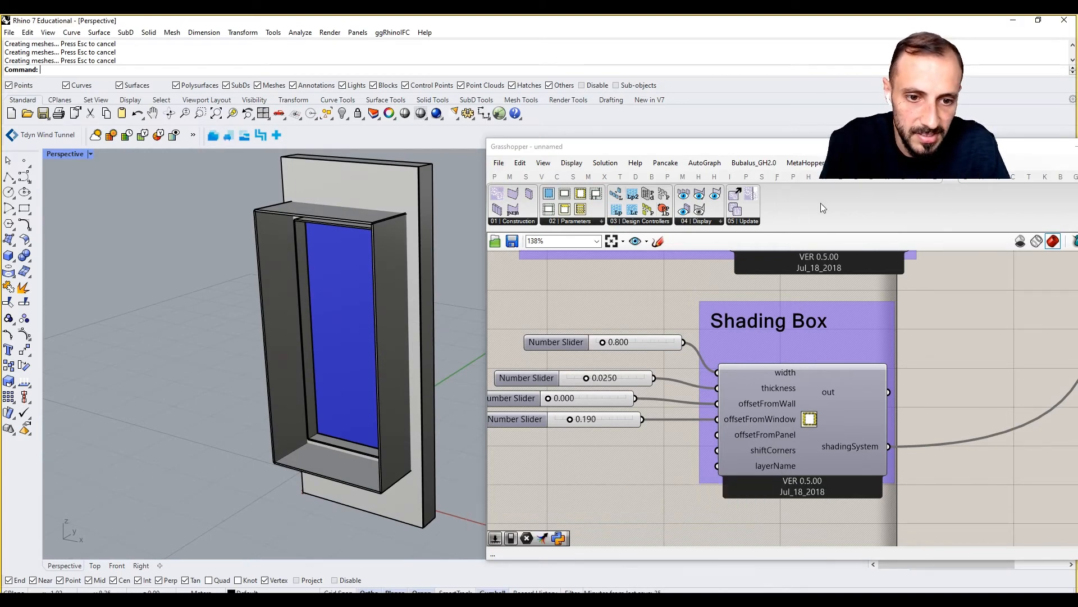
left_click(825, 147)
mouse_move(825, 149)
left_mouse_down()
mouse_move(784, 450)
mouse_move(804, 154)
left_mouse_up()
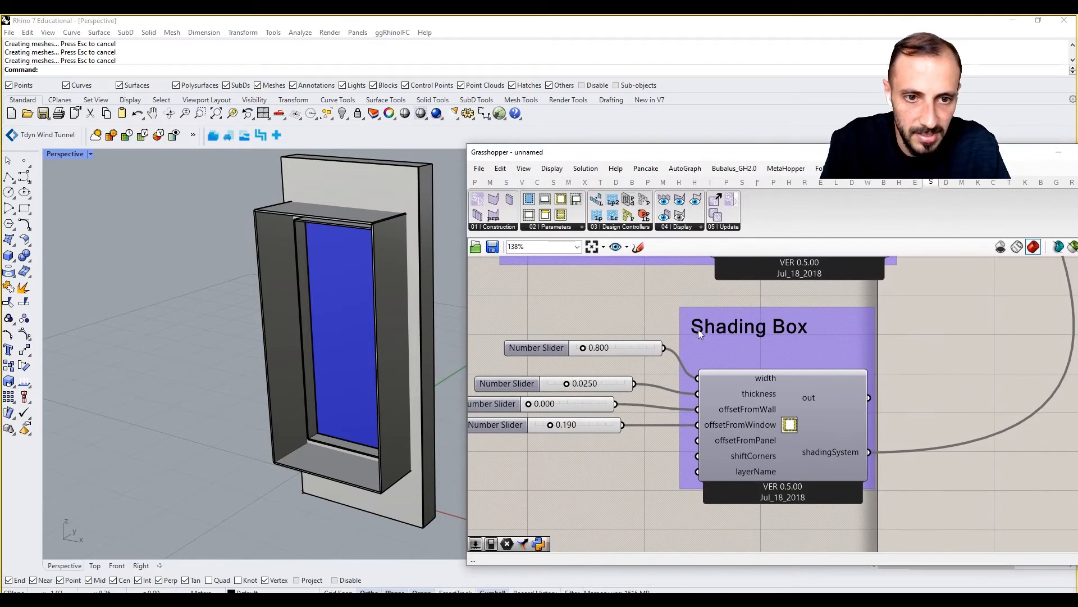
left_click_drag(653, 355, 542, 495)
right_click(759, 376)
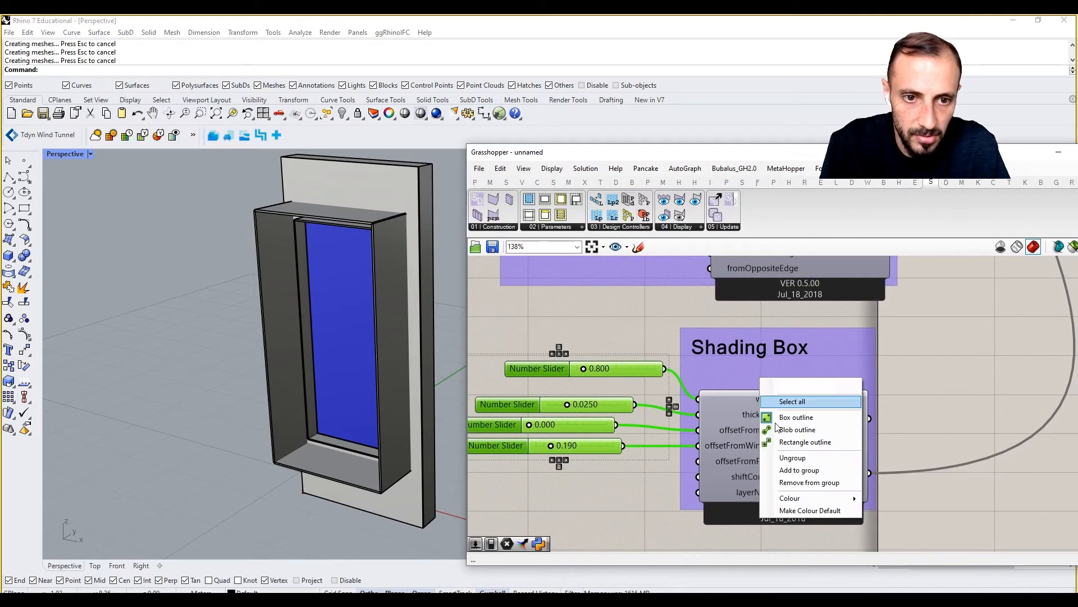
left_click(690, 336)
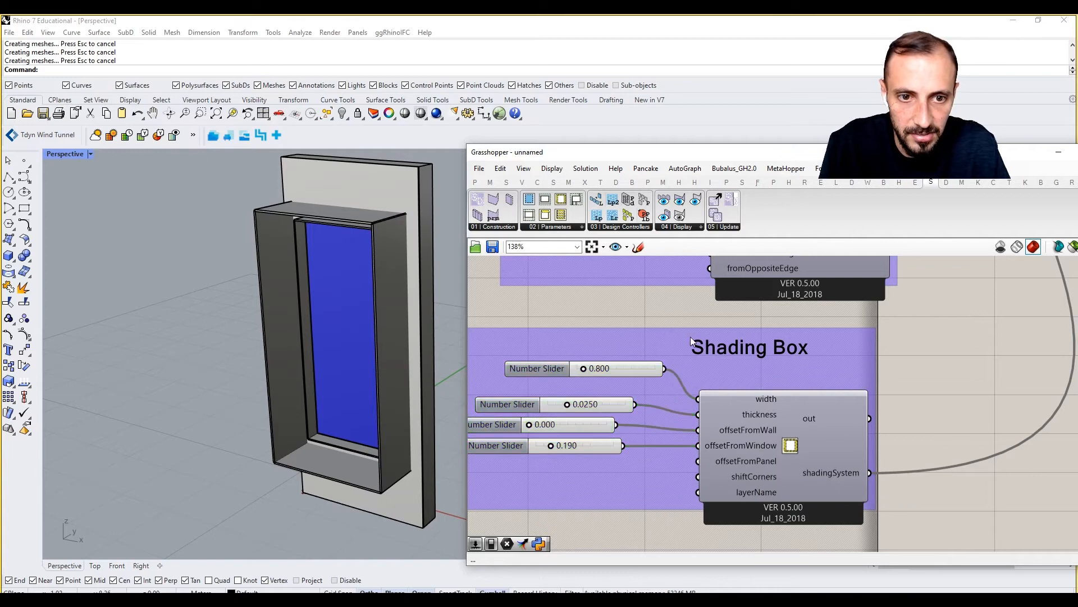
Shift the Shading Box label toward the middle of its group and line up the four sliders beneath it.
left_click_drag(723, 351, 656, 345)
right_click_drag(614, 374, 742, 356)
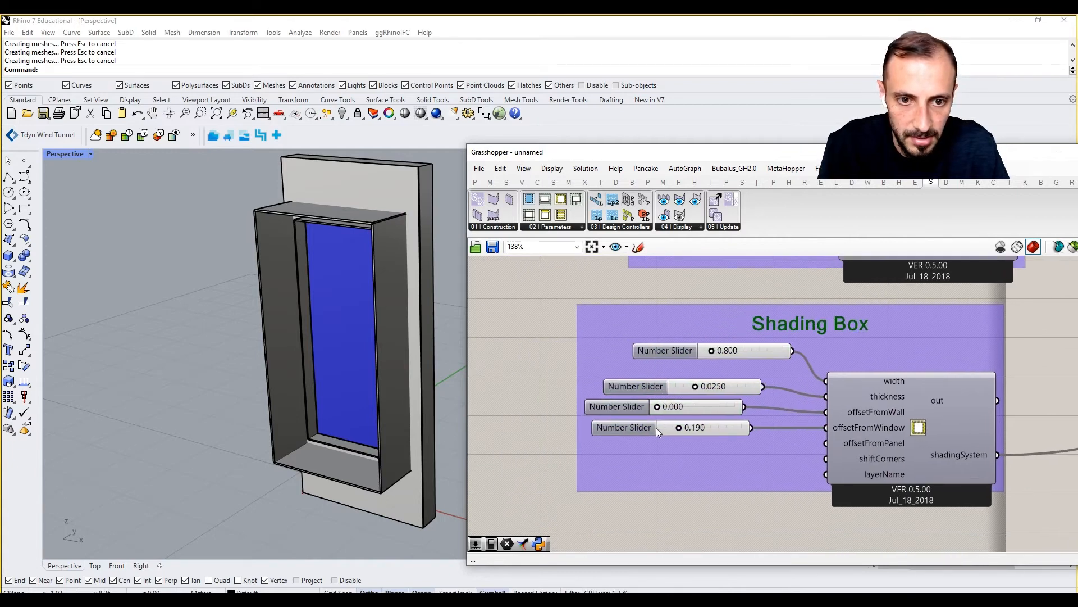
left_click_drag(656, 427, 638, 392)
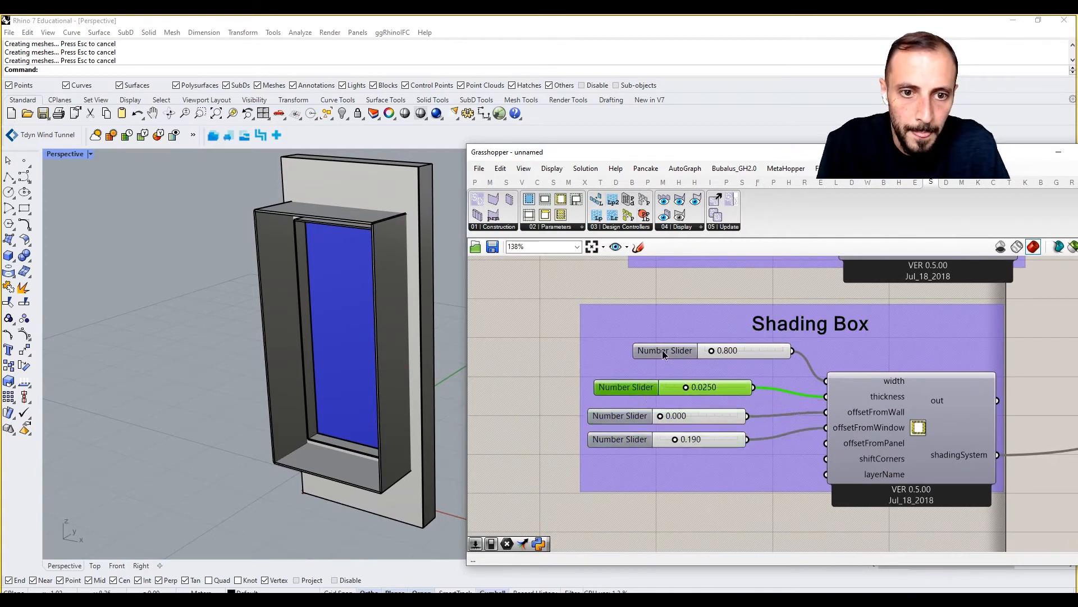
left_click_drag(662, 350, 637, 361)
Connect the louver component's shadingSystem output to the panel's shadingSystems input in place of the shading box, and orbit the model to inspect the louvers.
scroll(658, 393, "down", 4)
scroll(746, 444, "up", 3)
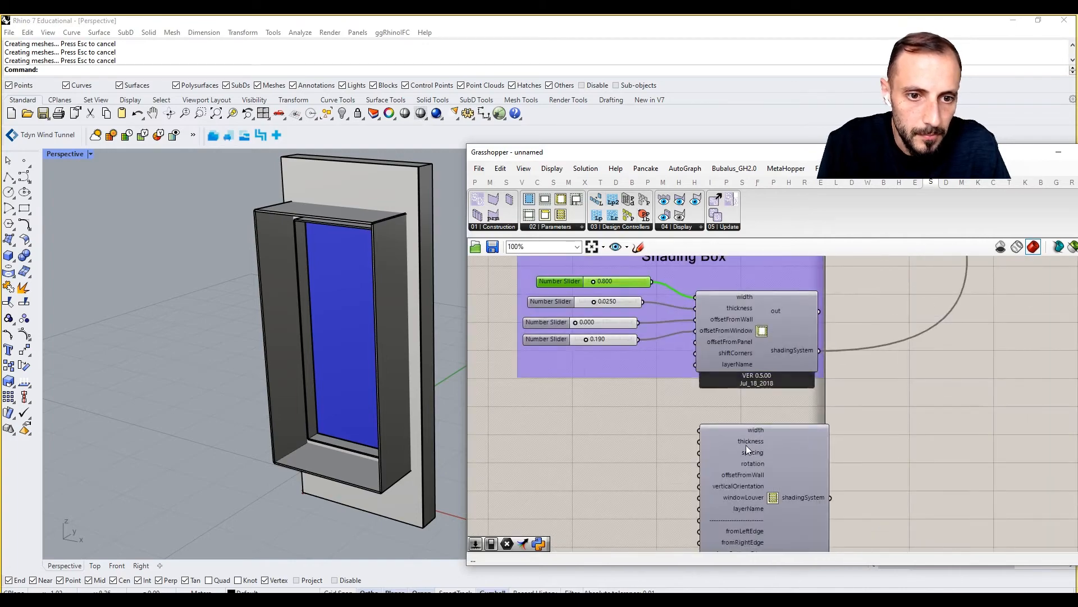
right_click_drag(769, 483, 773, 450)
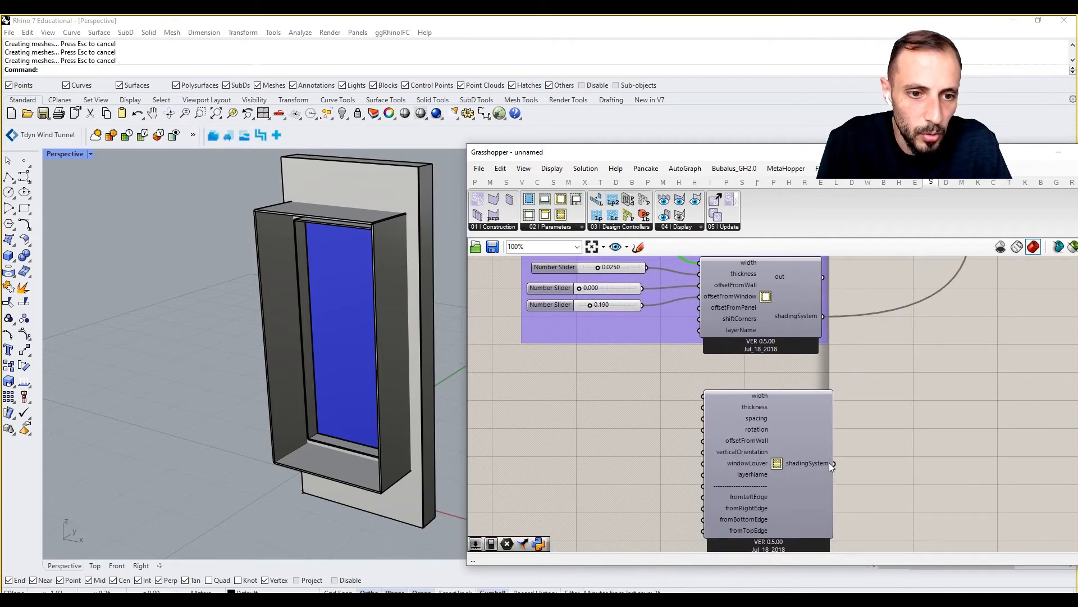
scroll(838, 459, "down", 5)
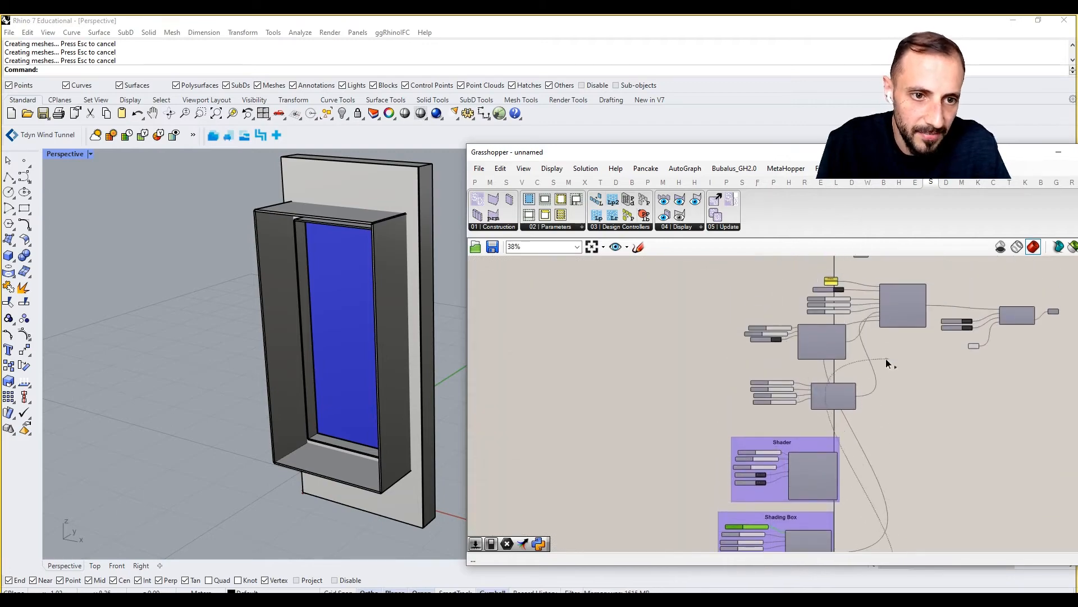
scroll(886, 363, "up", 3)
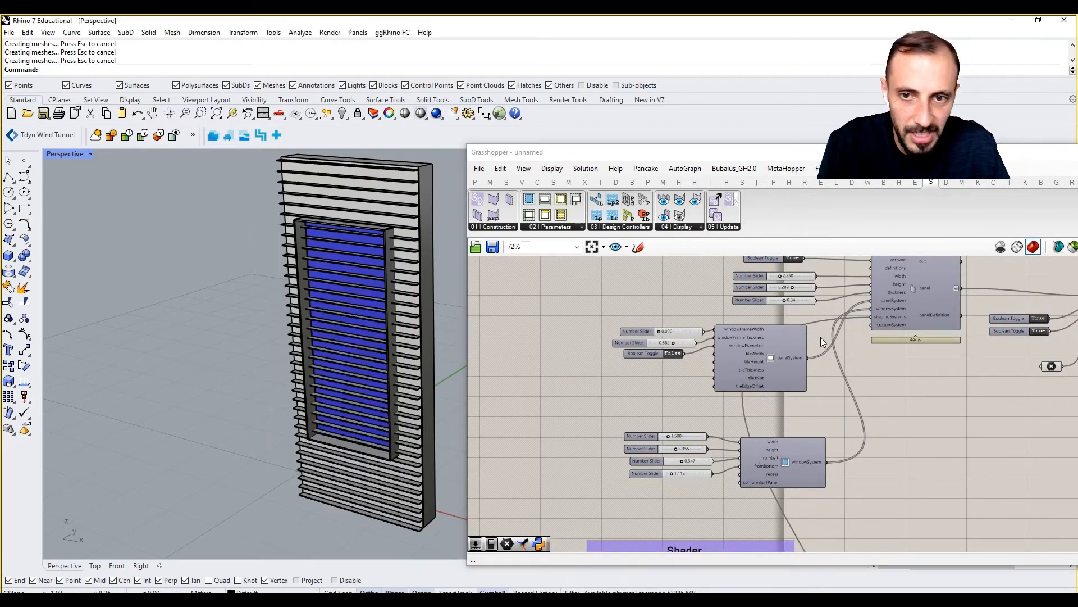
right_click_drag(385, 385, 317, 306)
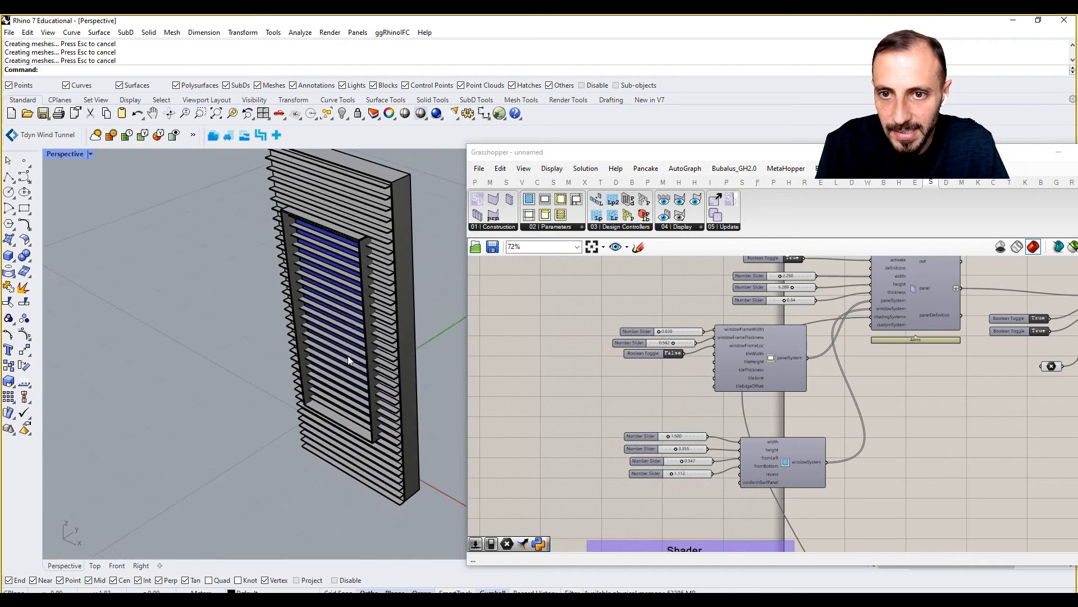
right_click_drag(686, 449, 706, 358)
scroll(705, 358, "down", 5)
right_click_drag(723, 496, 732, 412)
scroll(732, 412, "up", 5)
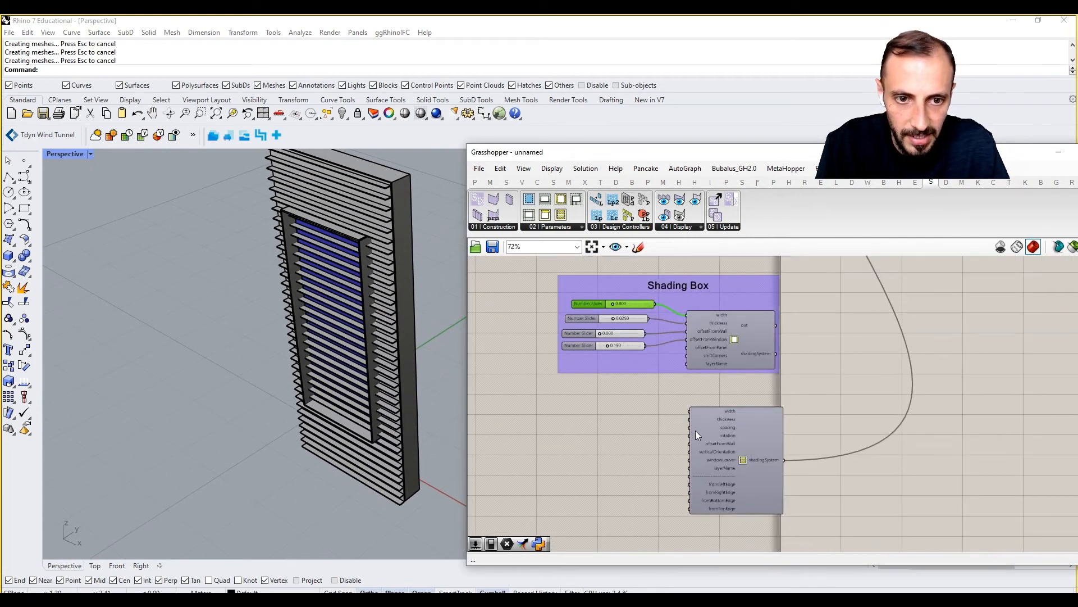
Add a 0 to 1 number slider, connect it to the louver width at 0.494, and remove the slider's extra copy.
scroll(654, 427, "up", 1)
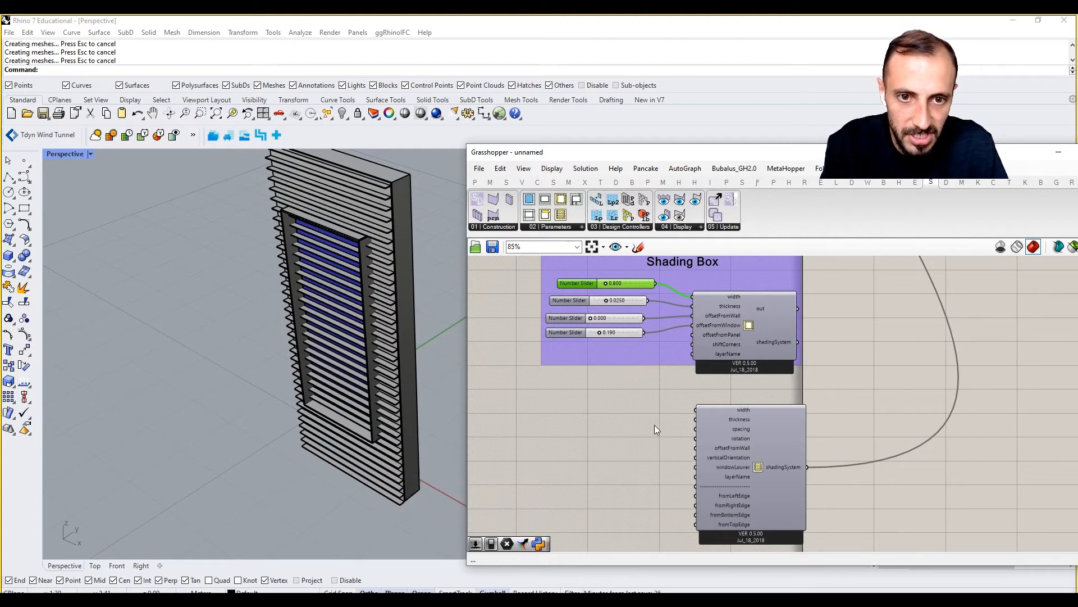
double_click(635, 422)
type("0")
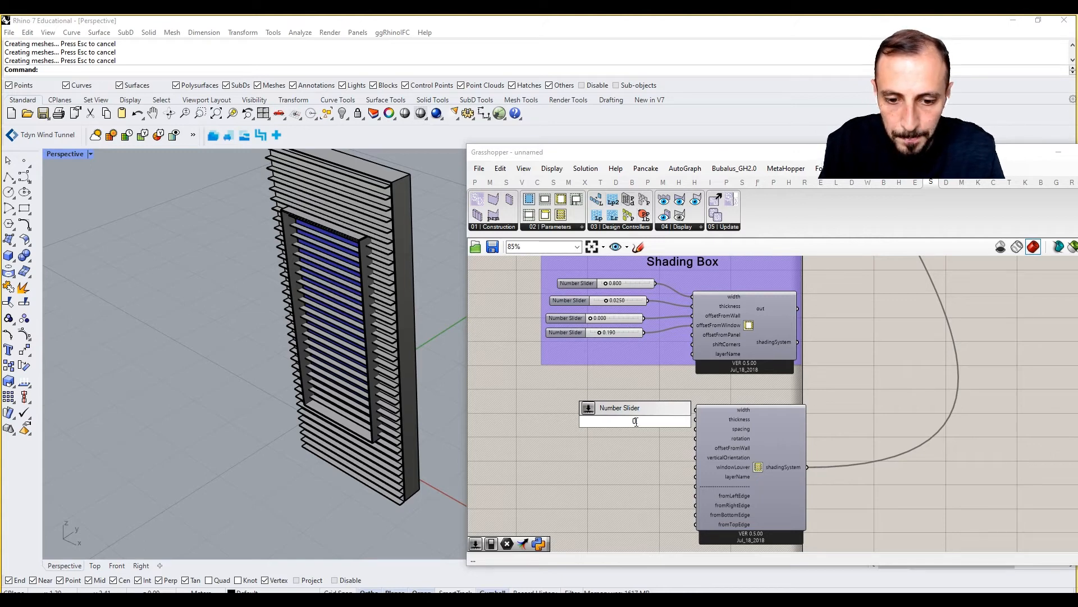
type(".8")
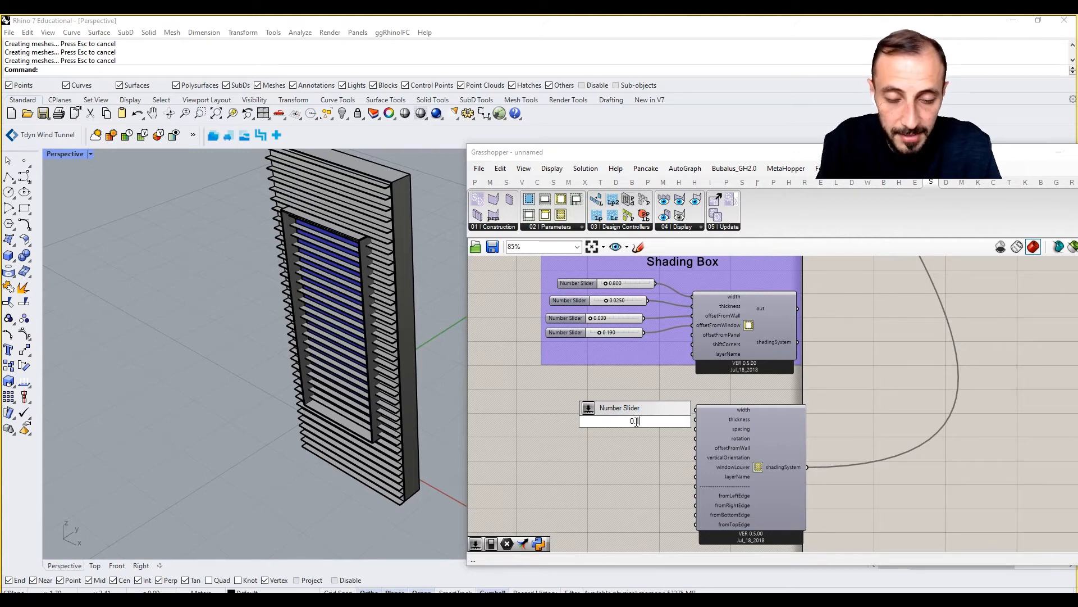
key("BackSpace")
key("BackSpace")
key("BackSpace")
type("1.0")
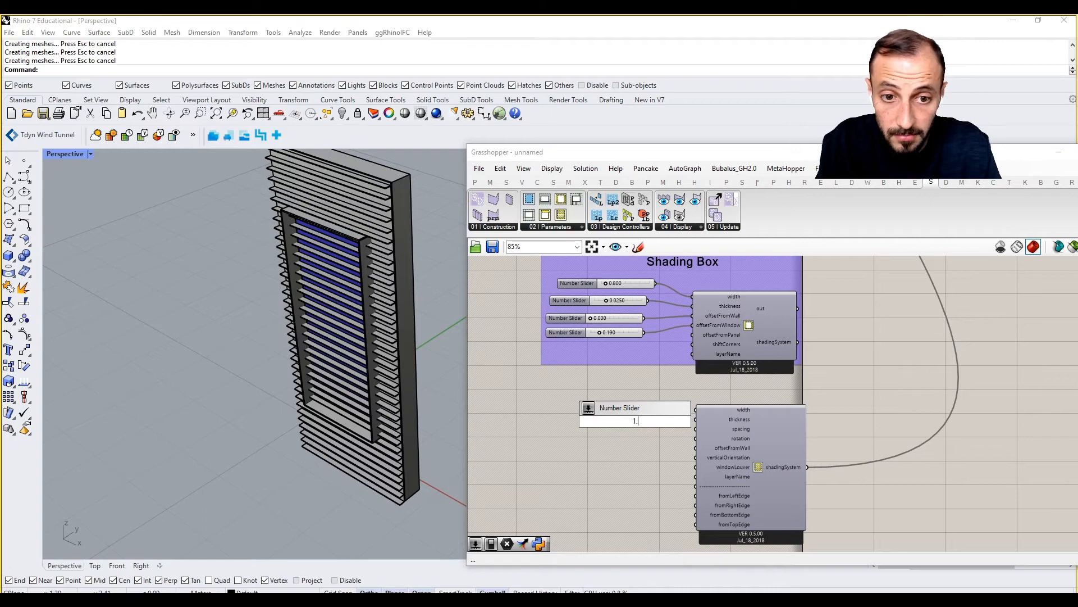
key("Return")
scroll(635, 421, "up", 3)
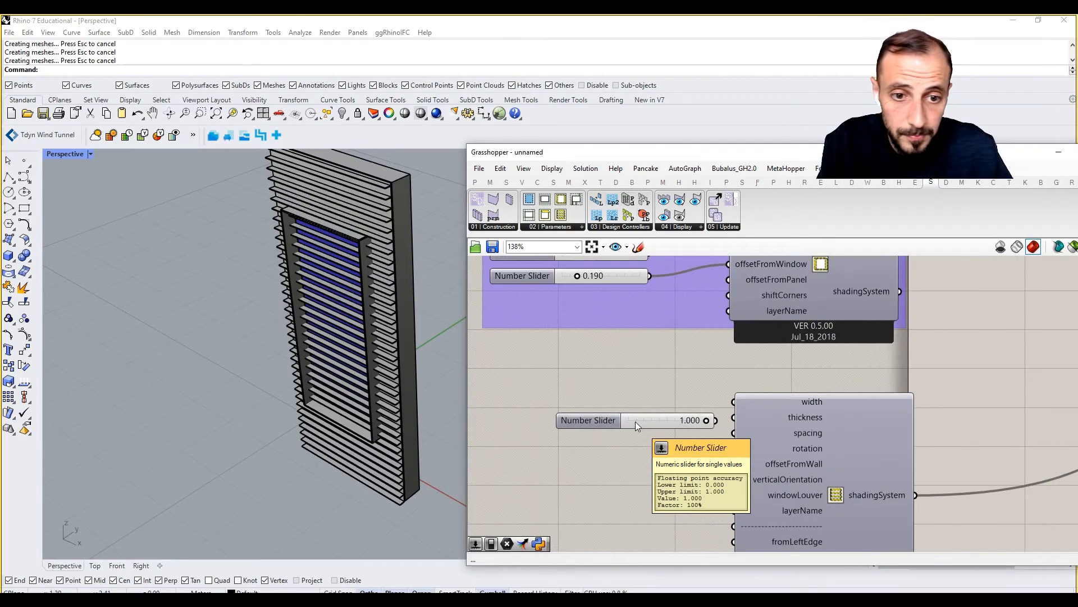
left_click(602, 403)
left_click_drag(734, 402, 608, 427)
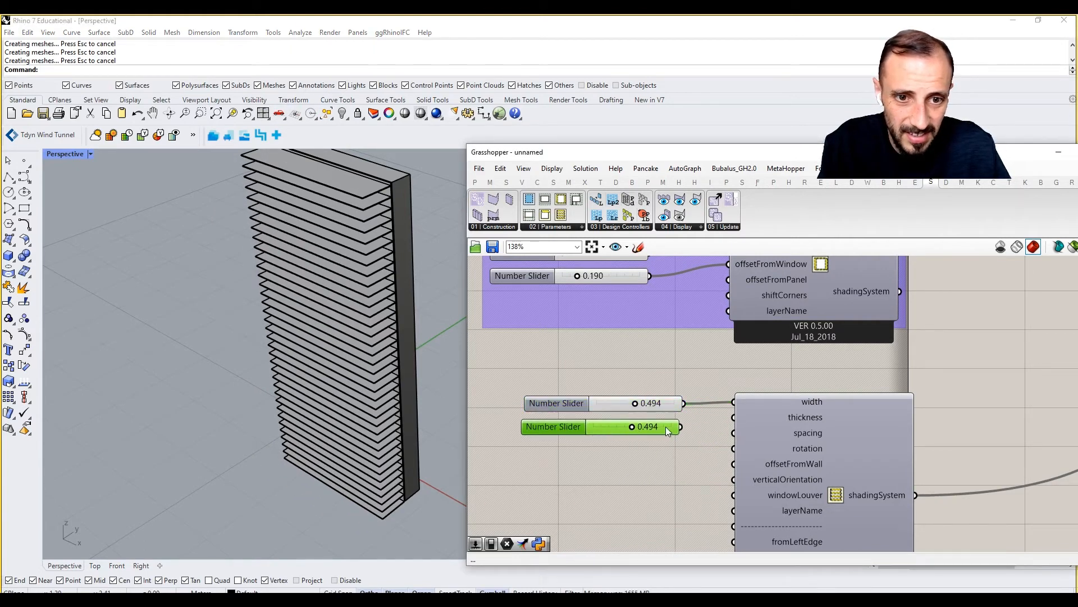
key("Delete")
Add a 0.25 number slider, connect it to the louver spacing input, and set the spacing to 0.37.
double_click(588, 445)
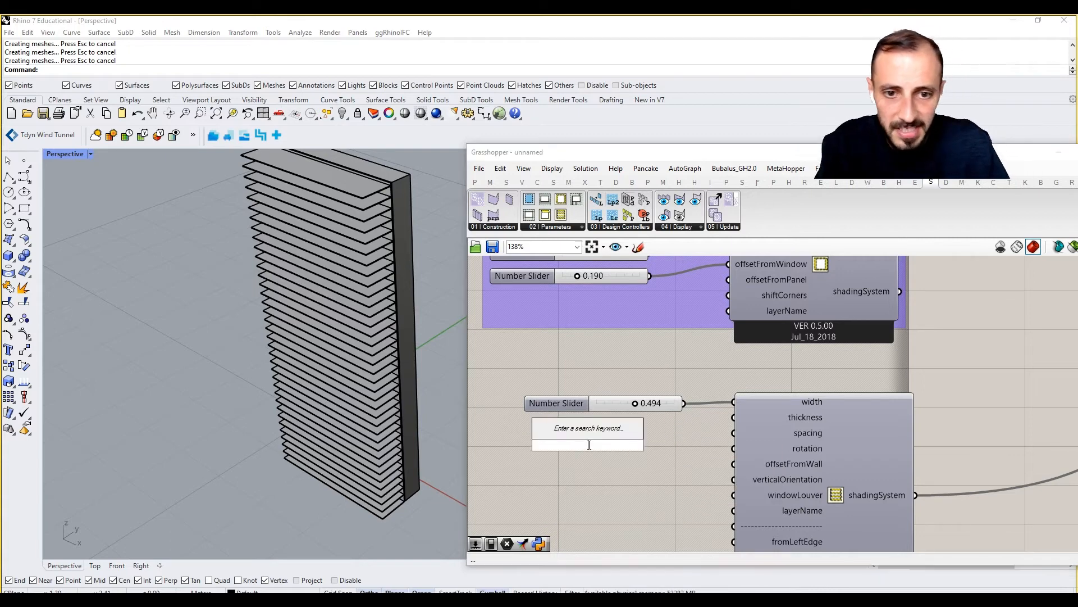
type("0.25")
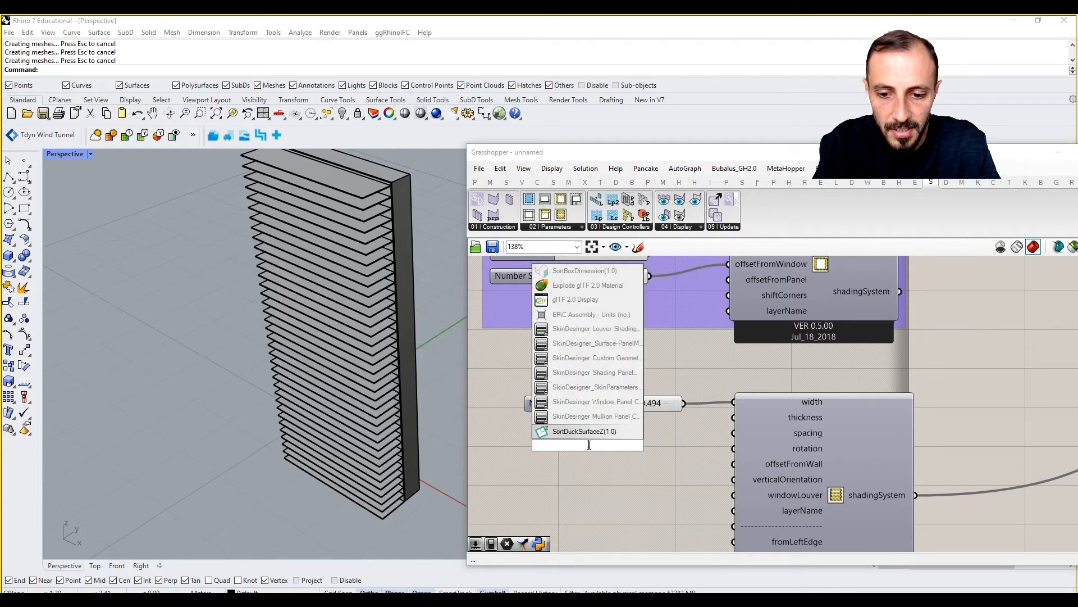
key("Return")
left_click_drag(652, 449, 656, 435)
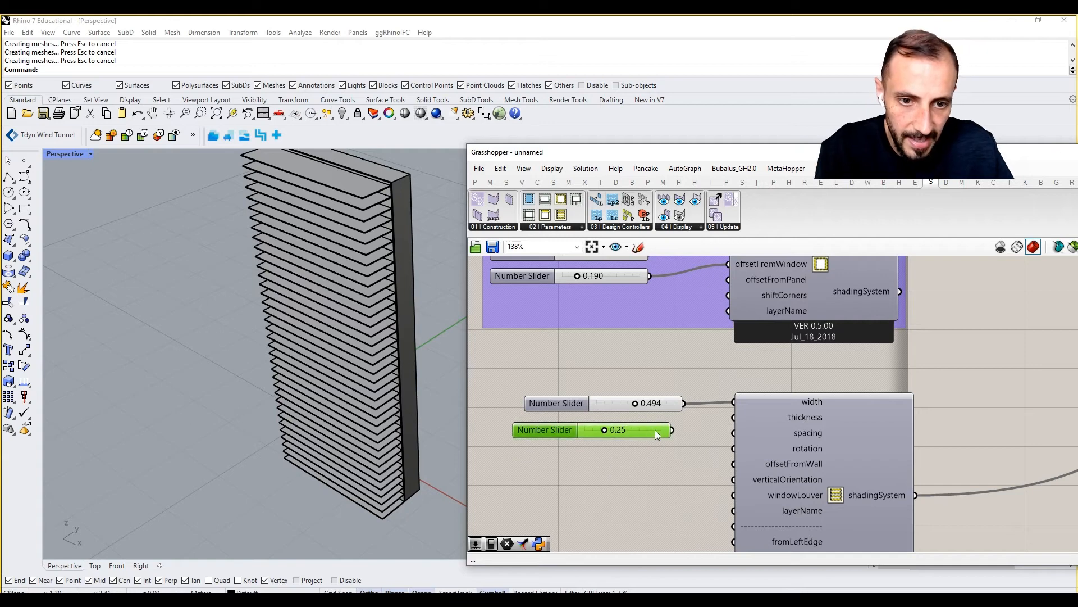
left_click_drag(728, 431, 733, 433)
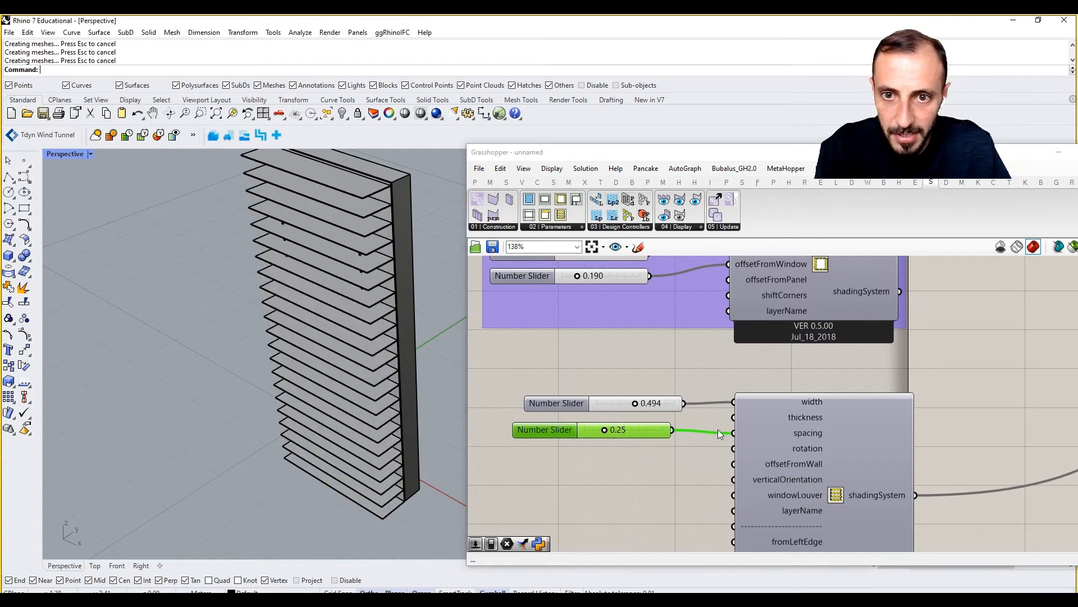
mouse_move(605, 430)
left_mouse_down()
mouse_move(685, 433)
mouse_move(615, 434)
left_mouse_up()
right_click_drag(648, 433, 648, 416)
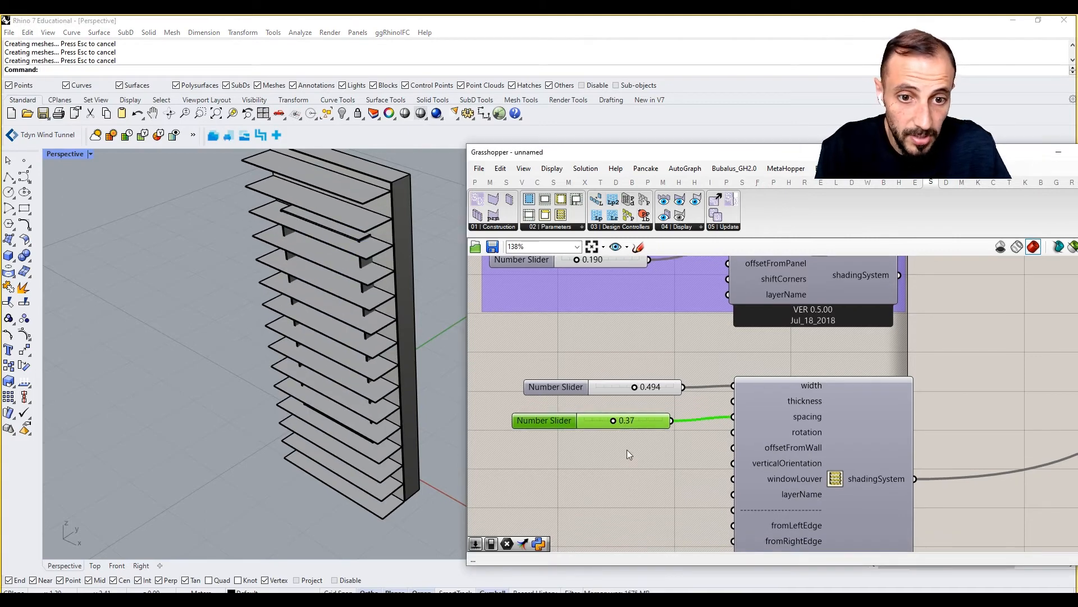
Add a number slider of 30, connect it to the louver rotation, set it to 9, and place it below the spacing slider.
double_click(615, 460)
type("30")
key("Return")
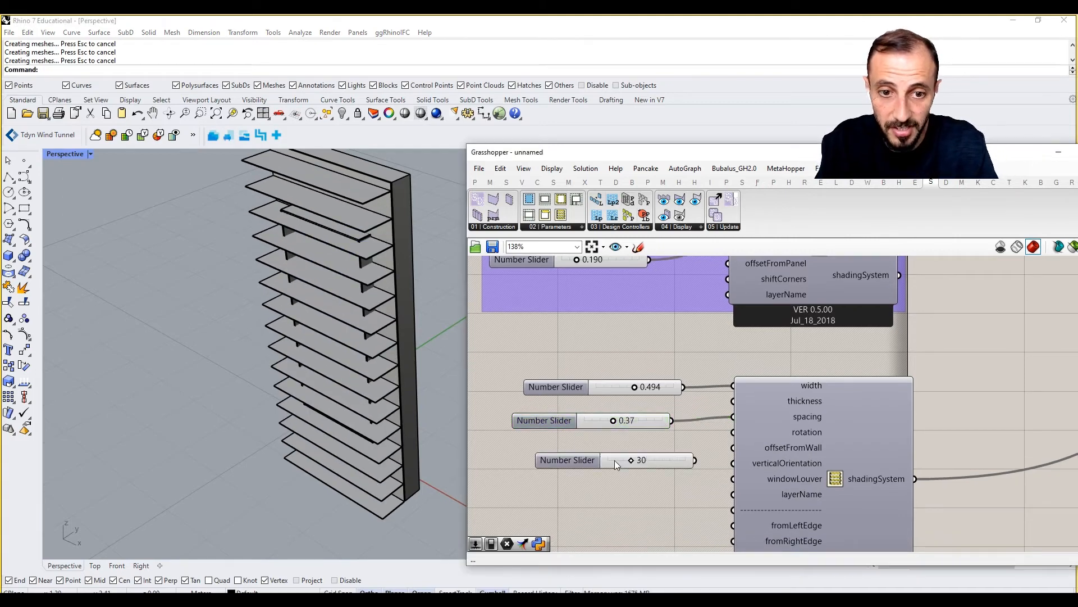
left_click_drag(704, 459, 732, 432)
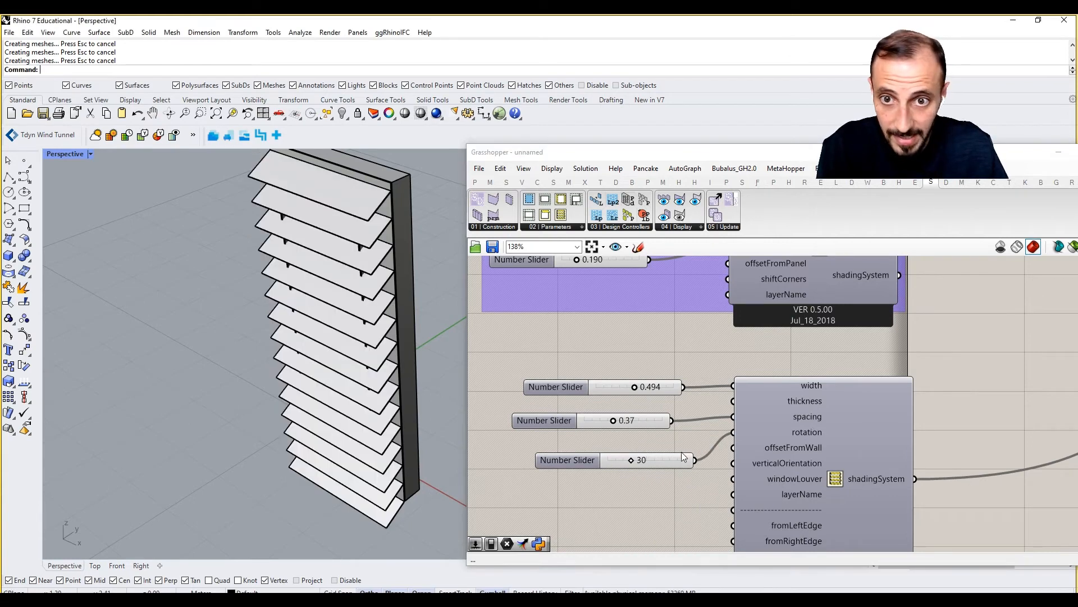
left_click_drag(637, 458, 605, 455)
right_click_drag(641, 469, 635, 439)
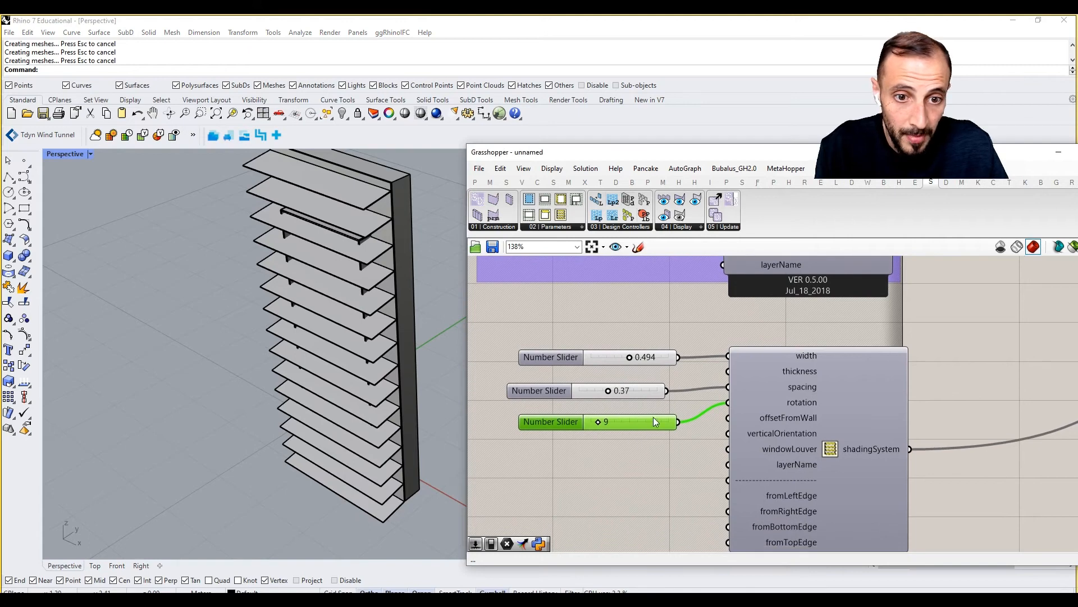
left_click_drag(653, 421, 643, 416)
left_click(632, 453)
double_click(631, 453)
type("togg")
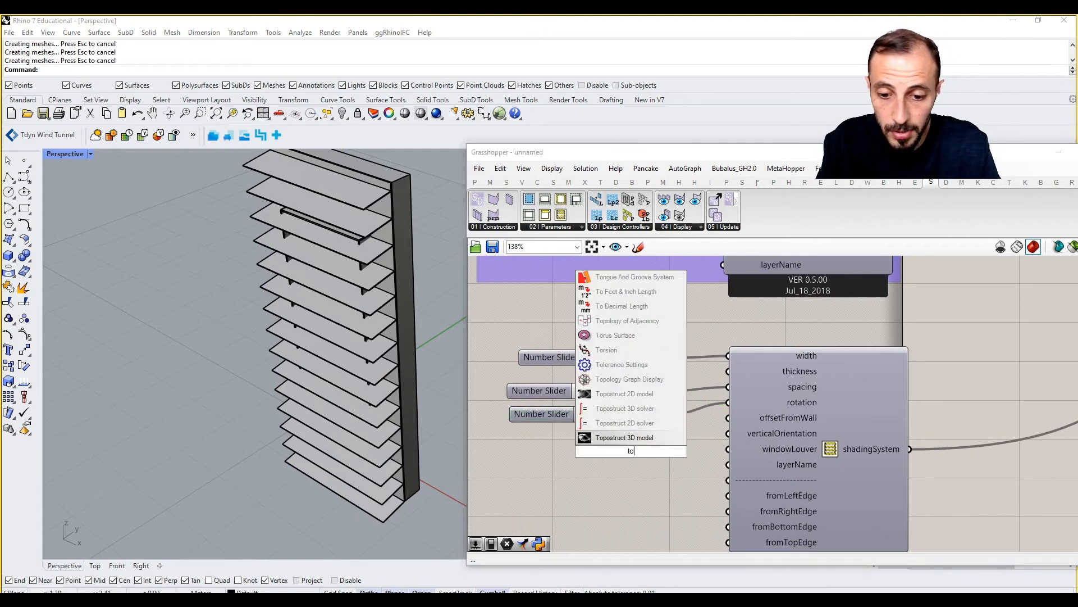
key("BackSpace")
key("BackSpace")
key("BackSpace")
key("BackSpace")
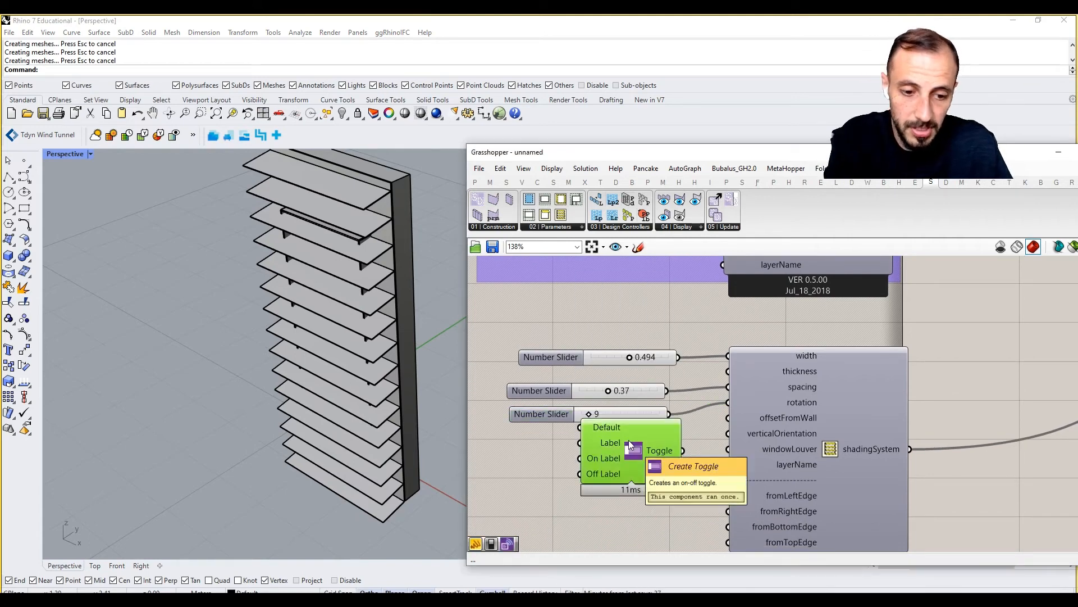
Add a Boolean Toggle connected to the louvers' offsetFromWall, test it at True, and return it to False.
type("togg")
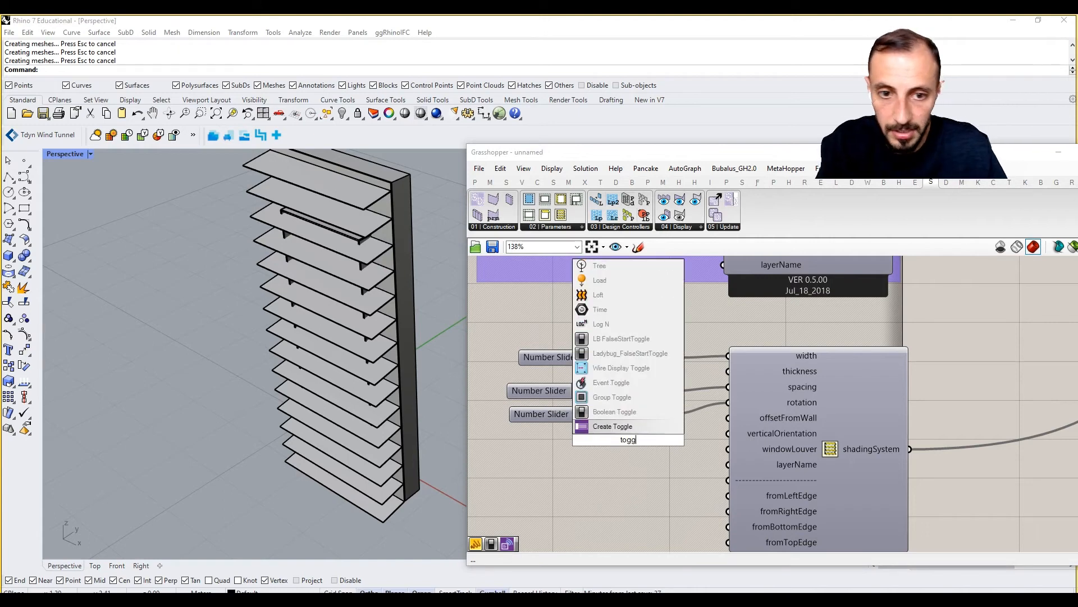
left_click(616, 417)
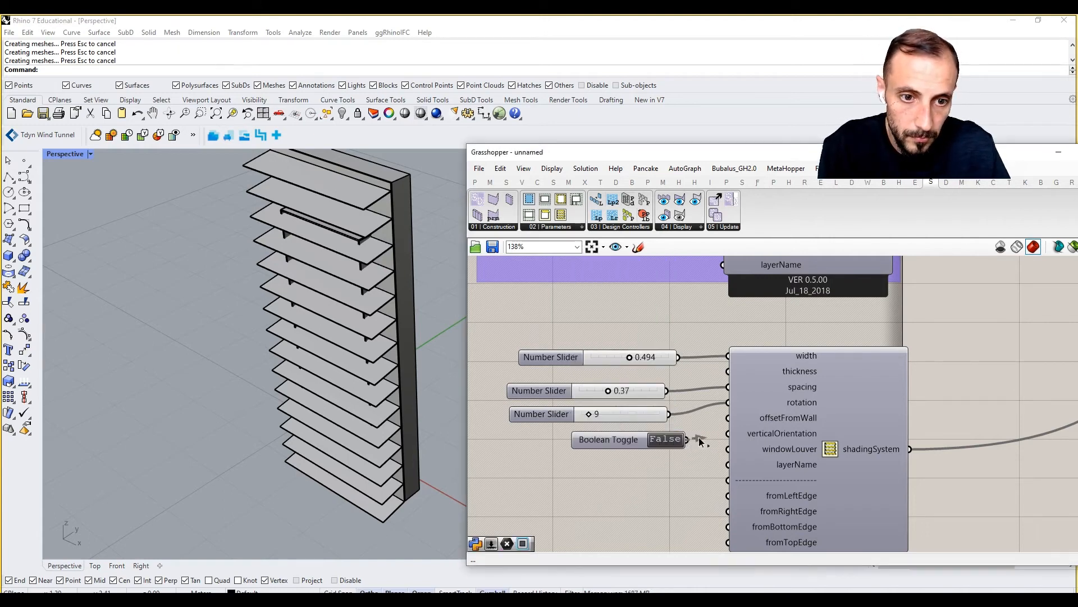
left_click_drag(719, 422, 727, 418)
double_click(671, 444)
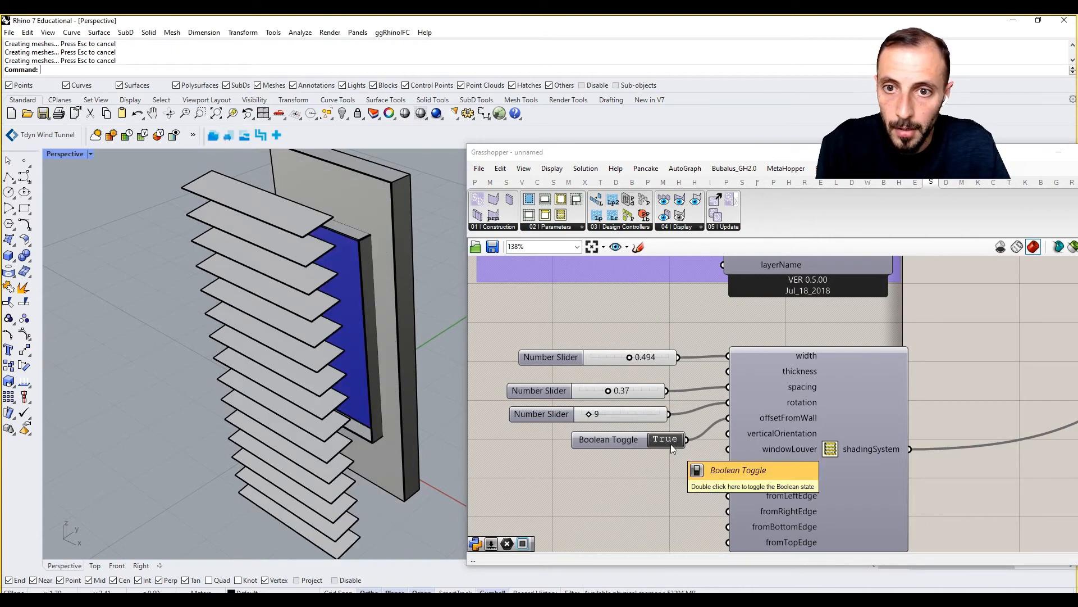
left_click_drag(671, 443, 637, 437)
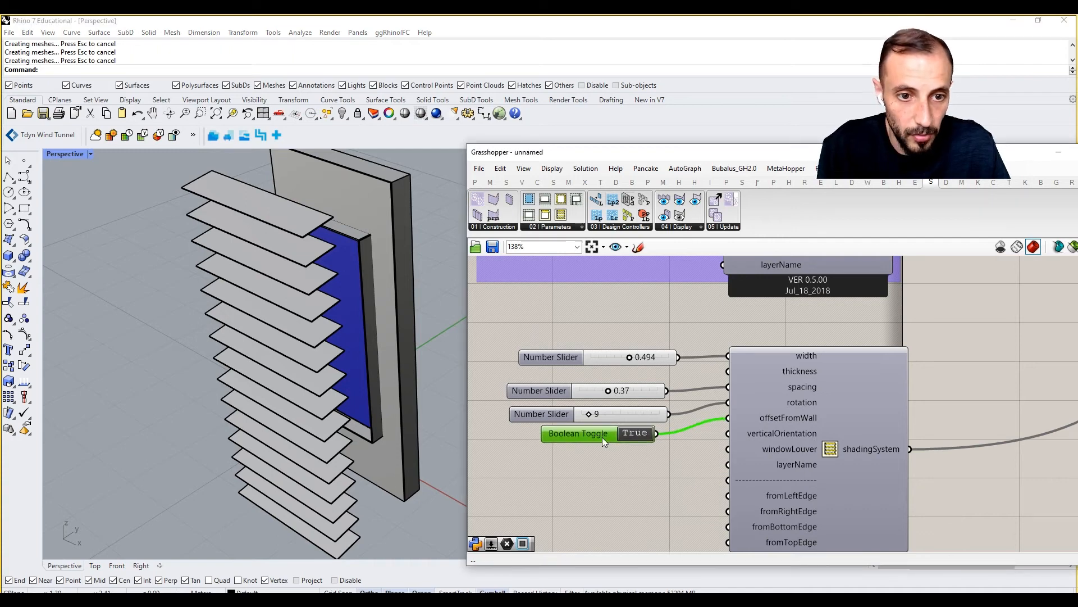
double_click(635, 436)
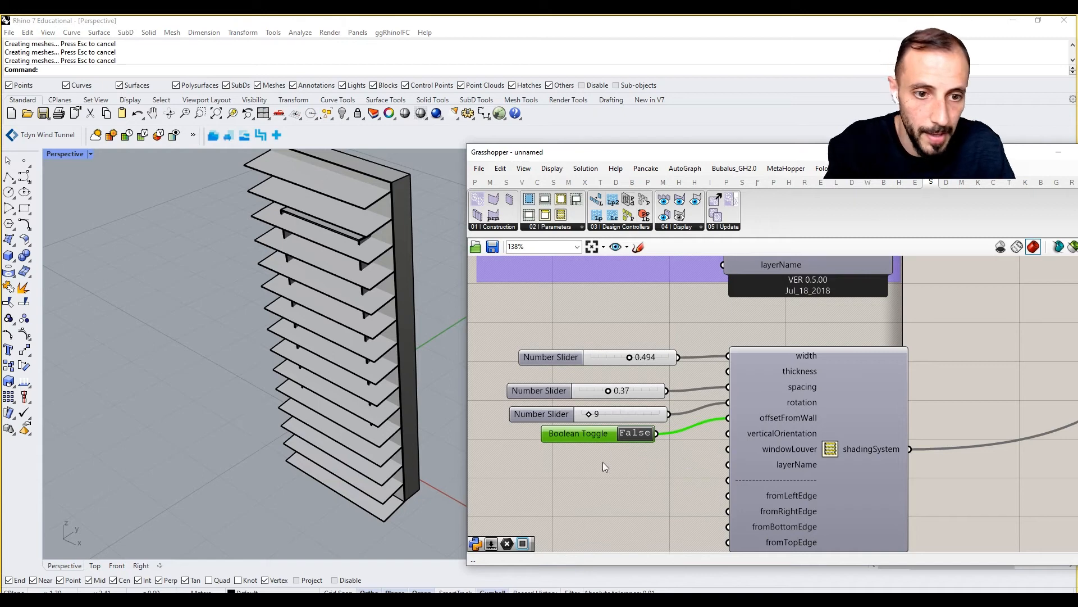
Copy the Boolean Toggle, connect the copy to verticalOrientation, set it to True, and orbit to view the louvers.
key("ctrl+c")
key("ctrl+v")
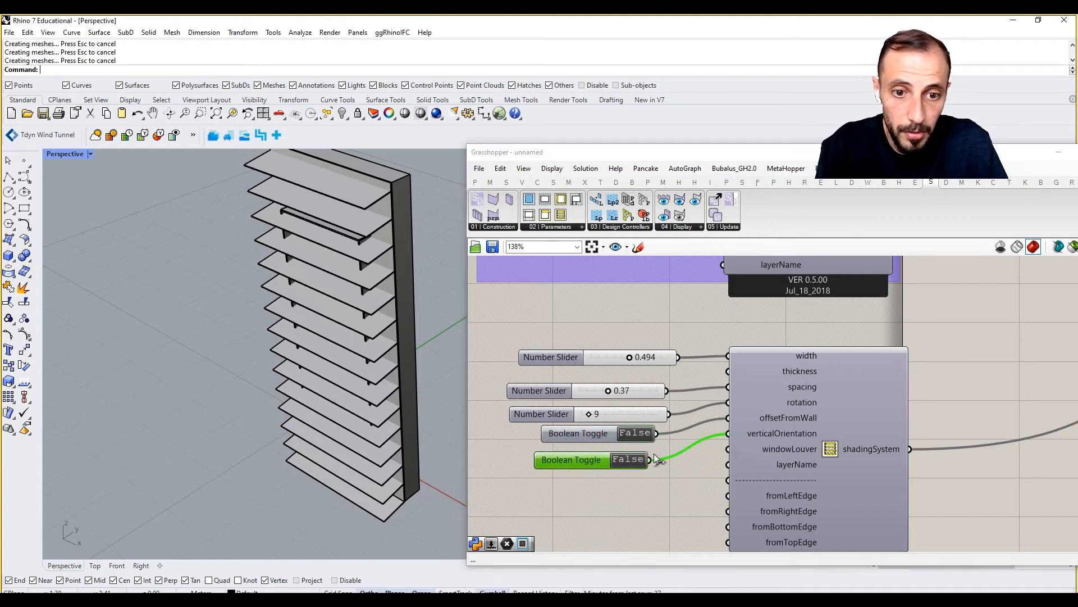
left_click(638, 459)
right_click_drag(450, 385, 393, 362)
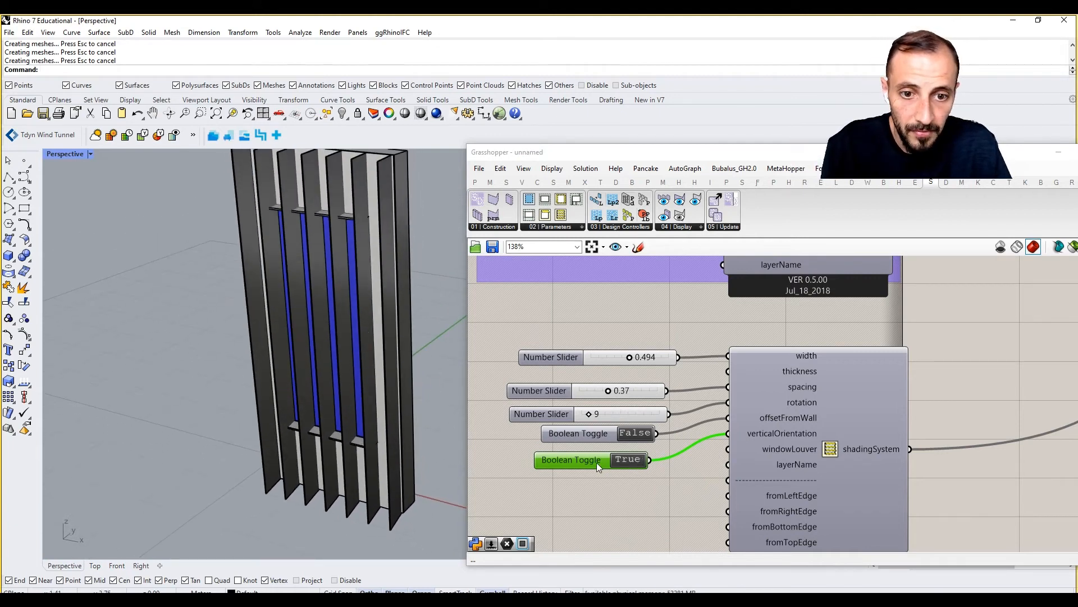
Connect another copy of the toggle, set to True, to windowLouver and orbit to a frontal view of the window.
left_click_drag(596, 463, 728, 449, "alt")
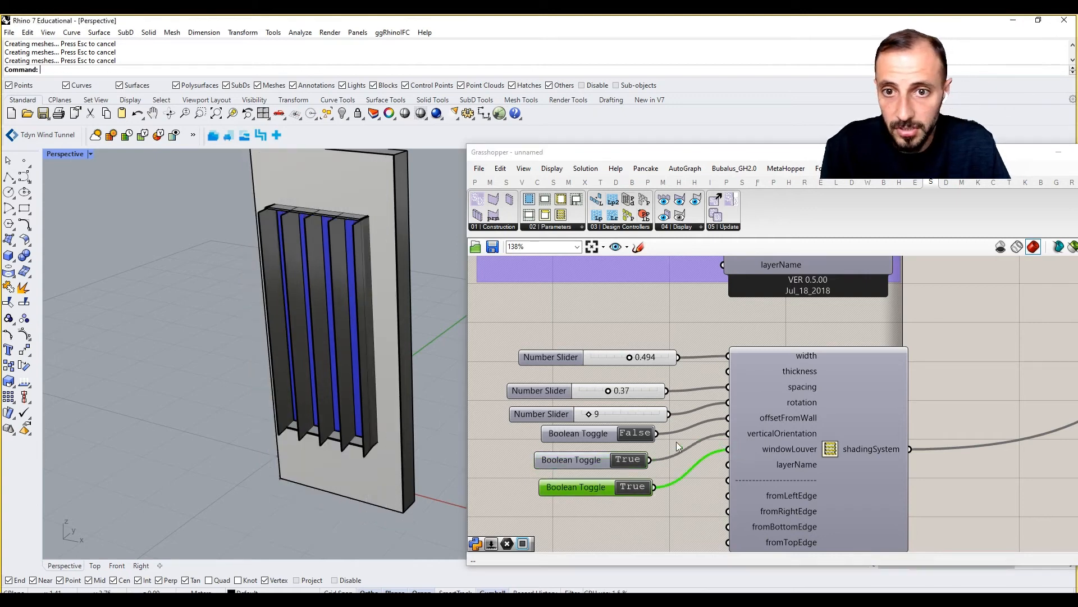
right_click_drag(336, 332, 336, 281)
right_click_drag(646, 492, 652, 470)
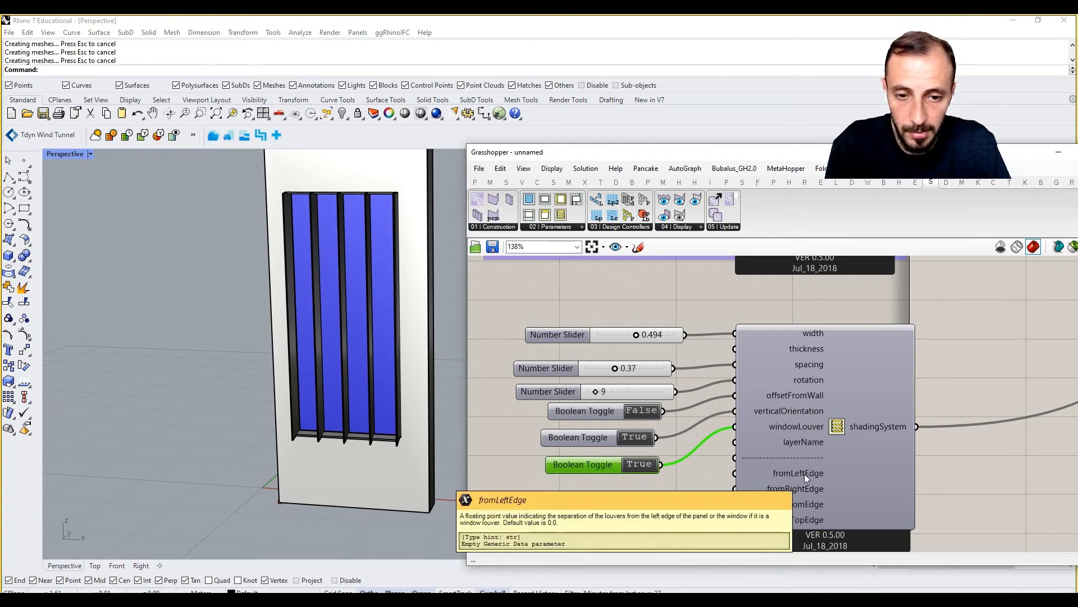
Drive fromLeftEdge with a copy of the width slider set to 0.508, and connect a copy of that slider to fromTopEdge.
left_click_drag(621, 335, 603, 492, "alt")
left_click_drag(718, 478, 734, 474)
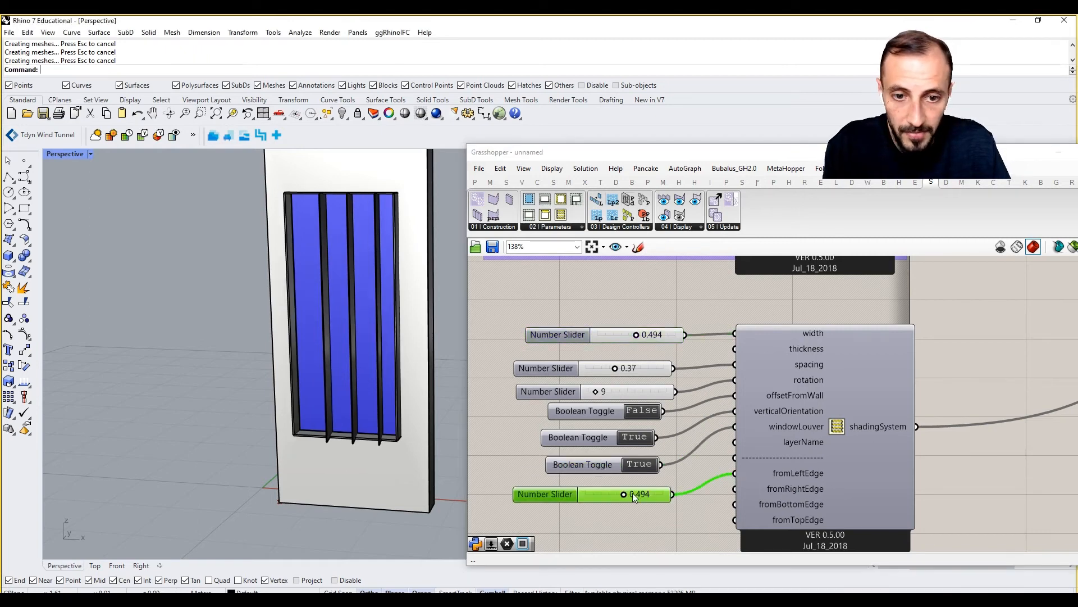
mouse_move(627, 495)
left_mouse_down()
mouse_move(614, 494)
mouse_move(627, 499)
left_mouse_up()
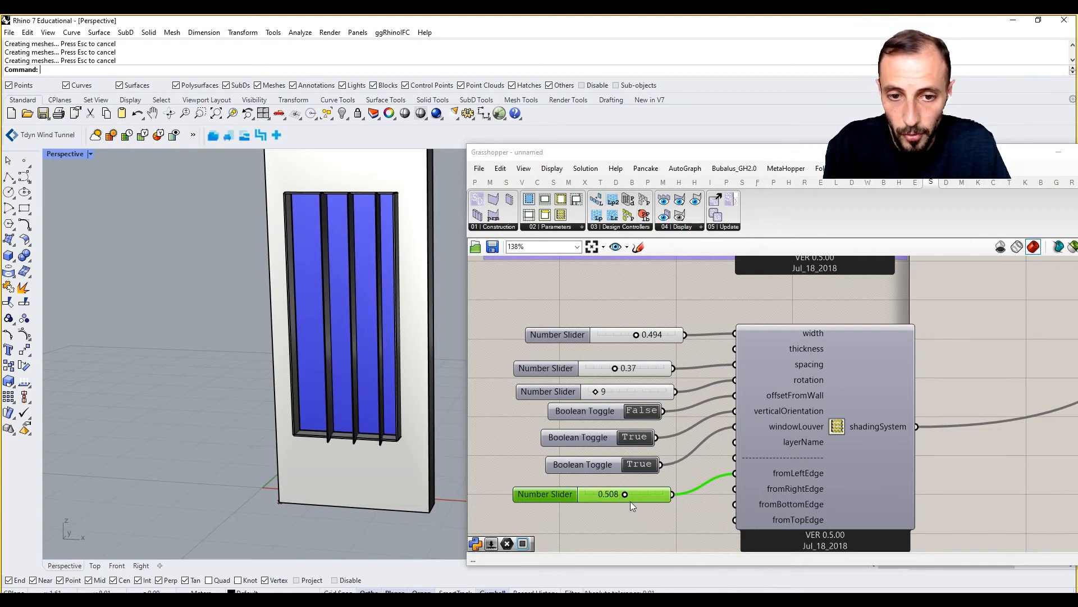
right_click_drag(630, 501, 630, 470)
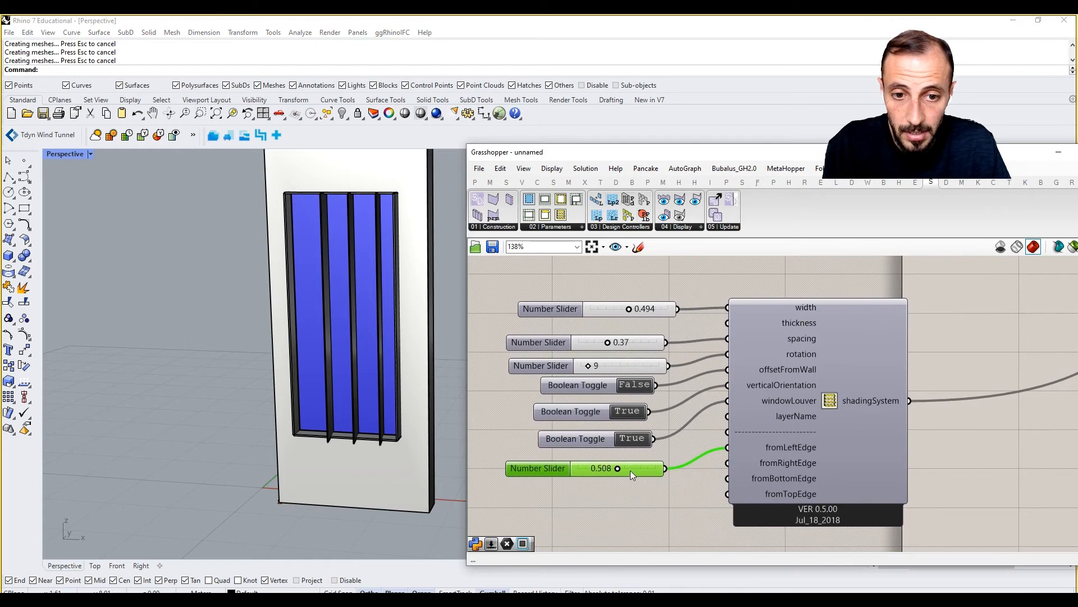
left_click_drag(632, 473, 728, 493, "alt")
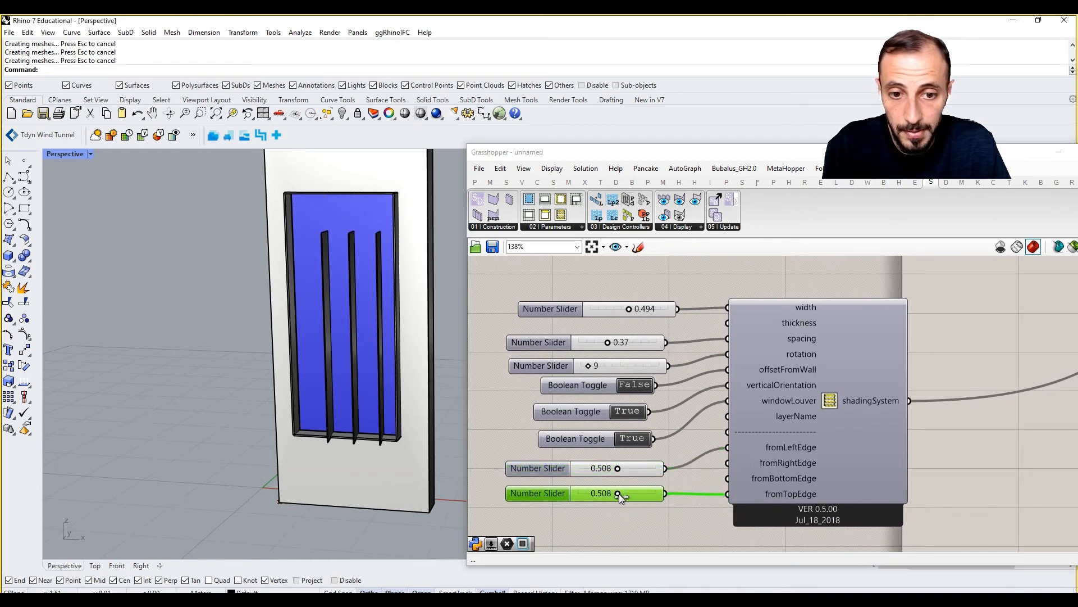
Delete the two number sliders driving the louvers' fromLeftEdge and fromTopEdge inputs.
left_click_drag(619, 494, 615, 467)
key("Delete")
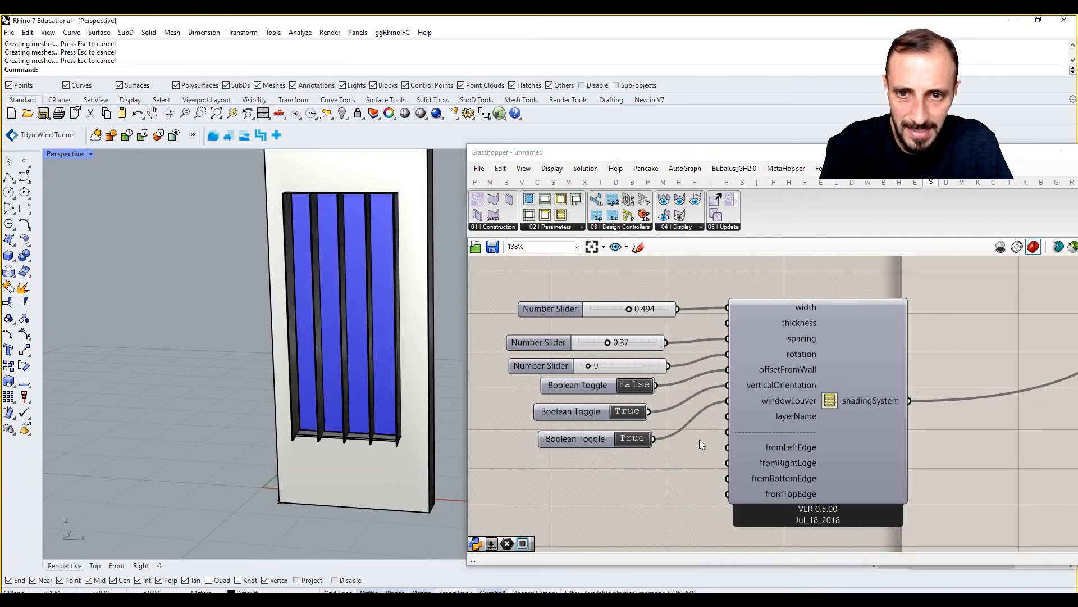
scroll(700, 440, "down", 3)
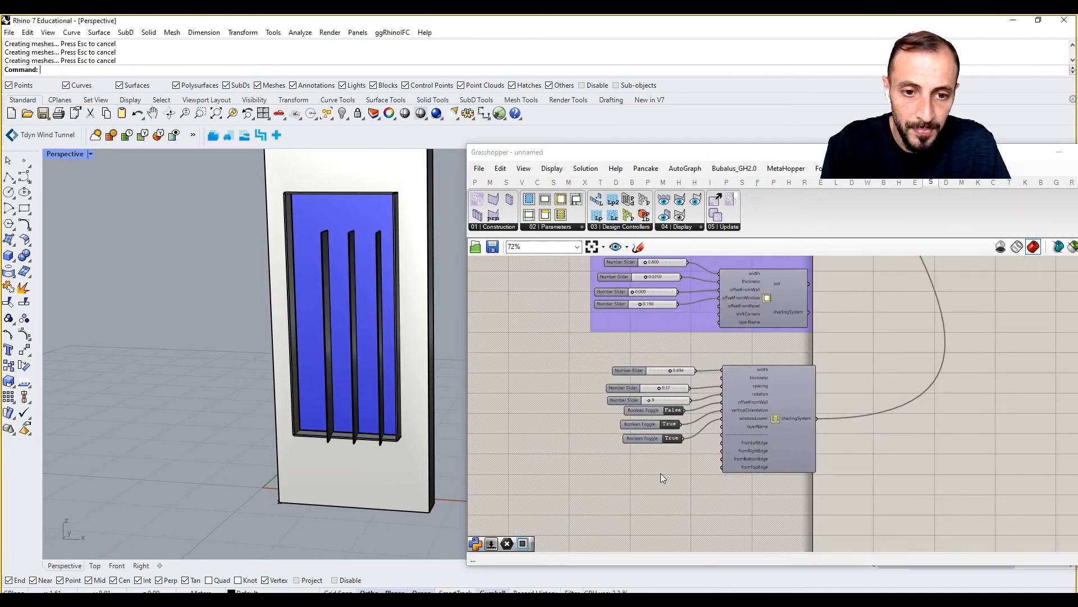
key("ctrl+z")
key("ctrl+y")
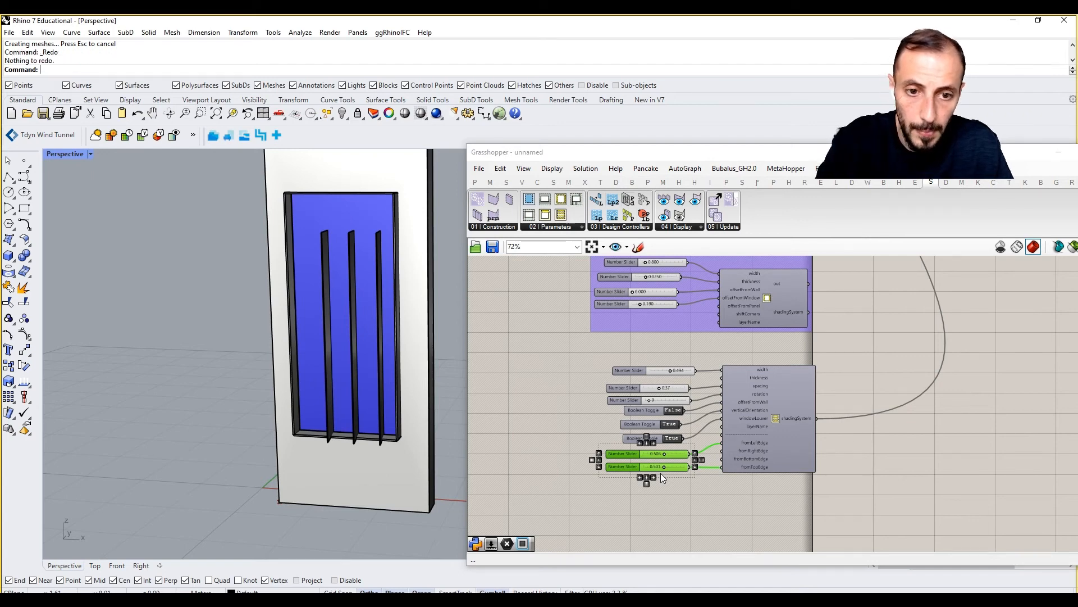
left_click(661, 497)
left_click_drag(660, 460, 654, 450)
key("Delete")
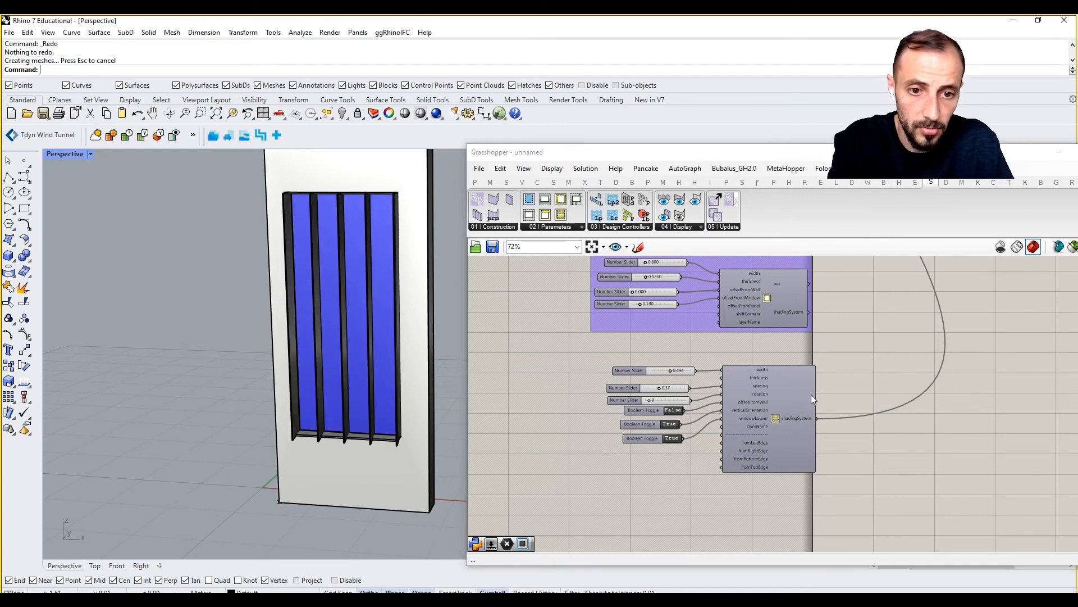
Group the louvers component with its inputs, add a copy of the Shading Box label to the group, and move the group down.
left_click_drag(821, 351, 545, 488)
key("ctrl+g")
right_click_drag(683, 287, 666, 342)
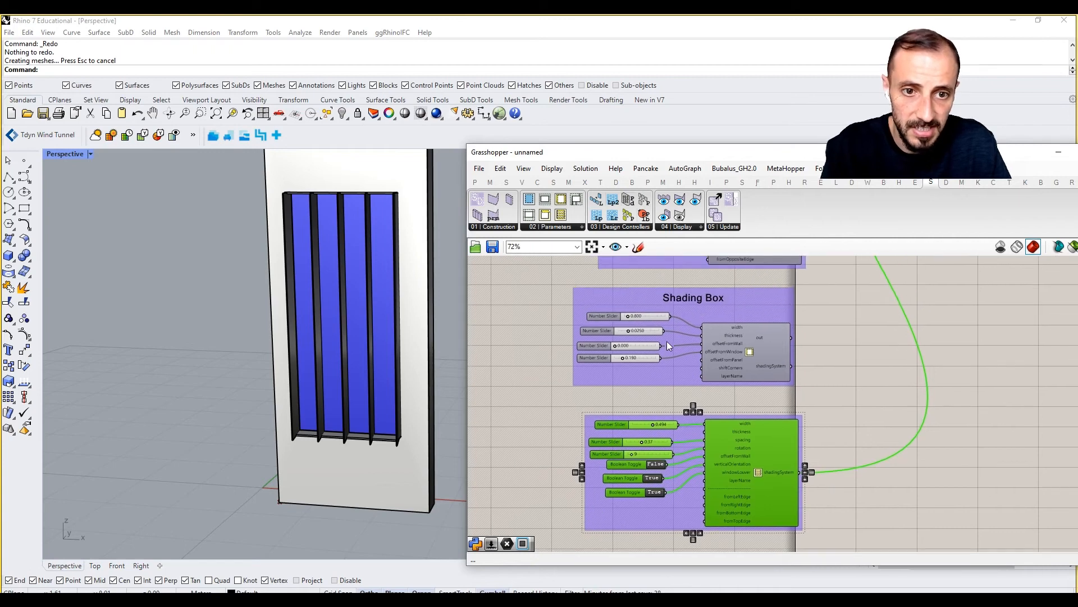
left_click(685, 301)
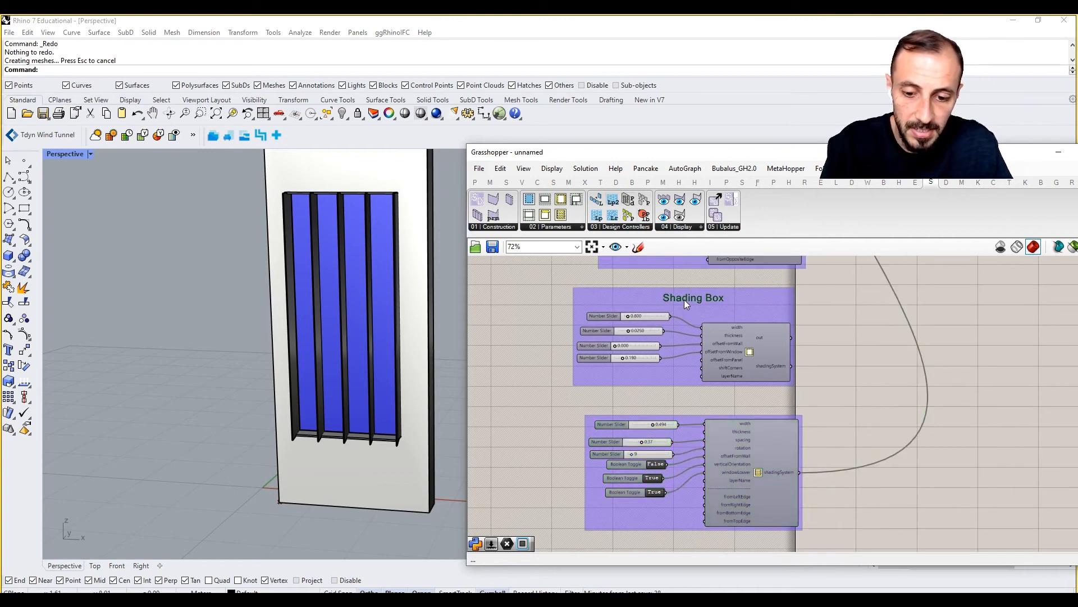
left_click_drag(685, 300, 690, 303)
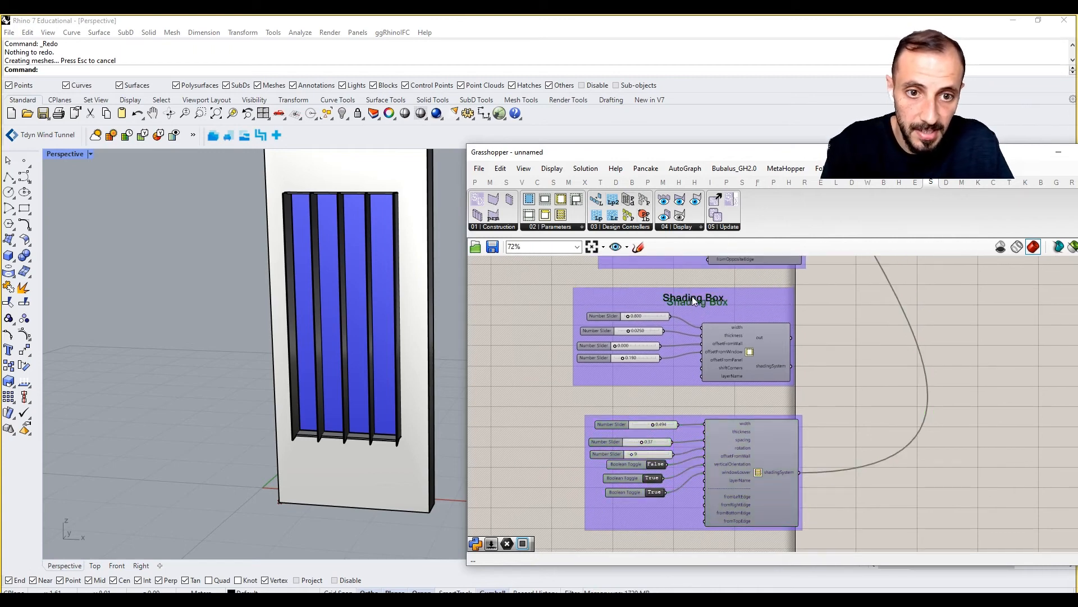
right_click(686, 417)
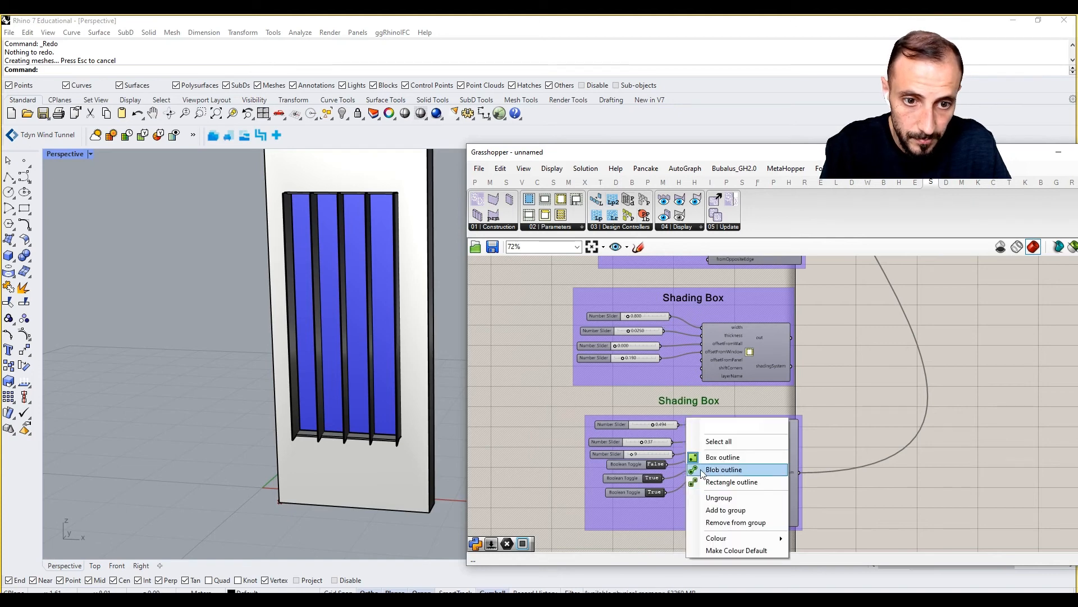
left_click(719, 513)
left_click_drag(686, 409, 685, 449)
Change the text of the copied label on the louvers group to Louvers.
double_click(685, 440)
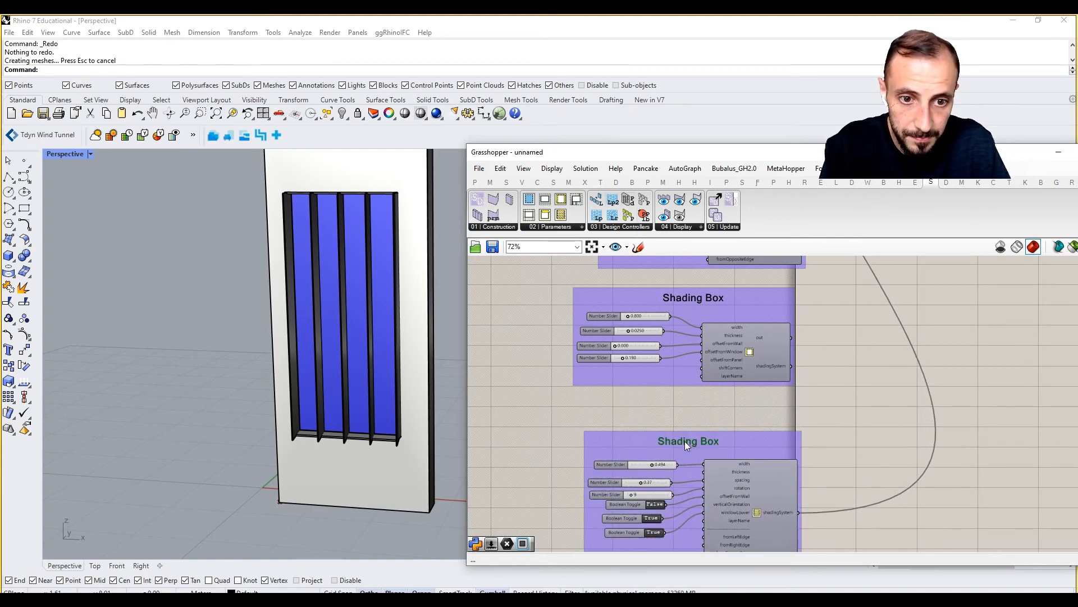
type("Louvers")
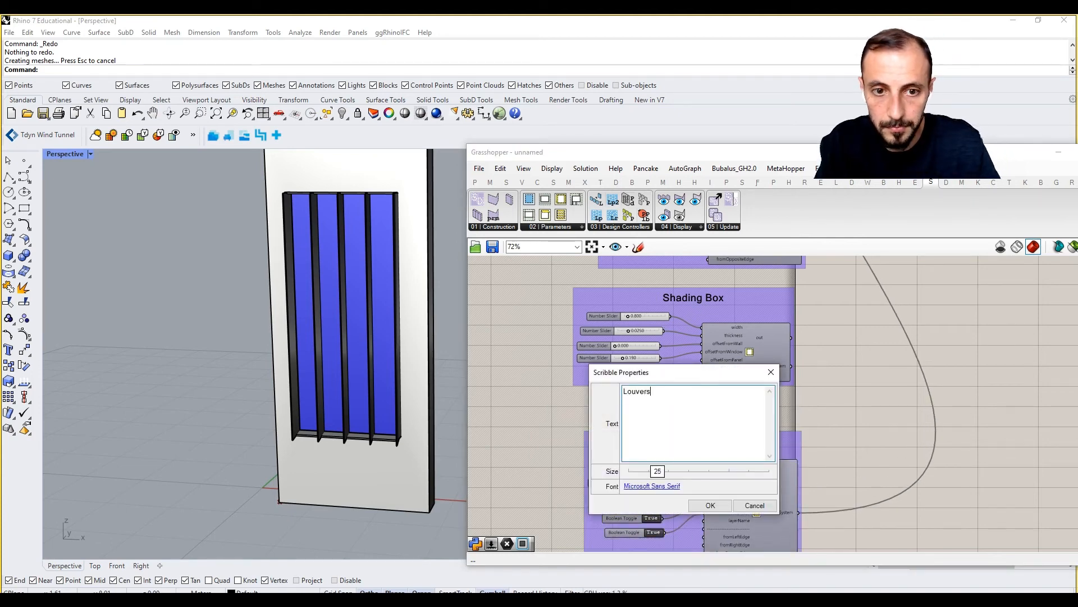
left_click(711, 505)
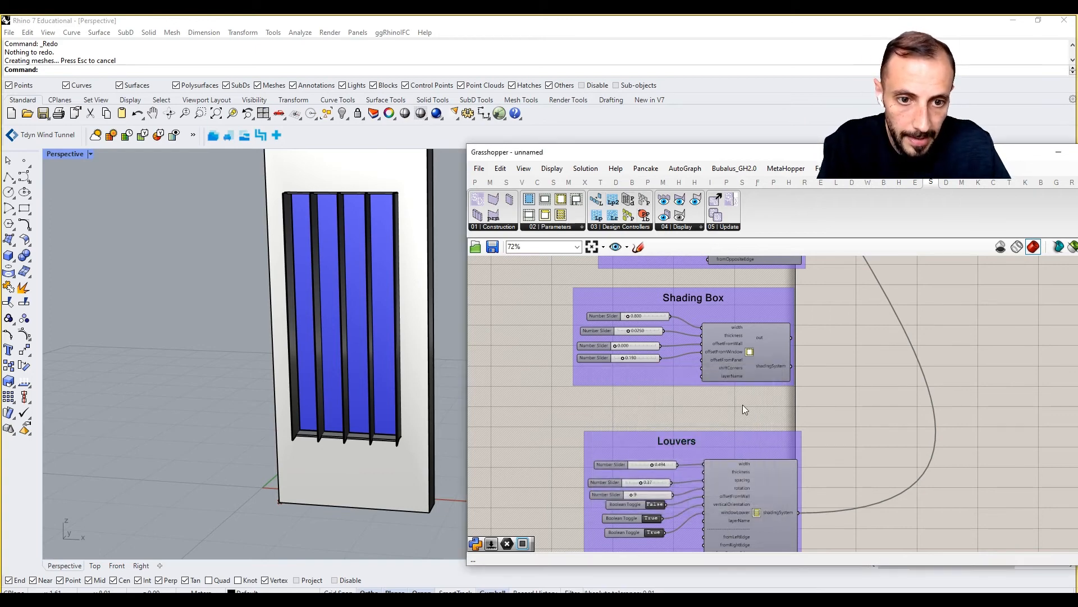
Add a Stream Filter and connect the Shader's shadingSystem to Stream 0 and the Shading Box's shadingSystem to Stream 1.
mouse_move(743, 405)
right_mouse_down()
mouse_move(730, 456)
mouse_move(774, 471)
right_mouse_up()
double_click(800, 448)
type("stream filter")
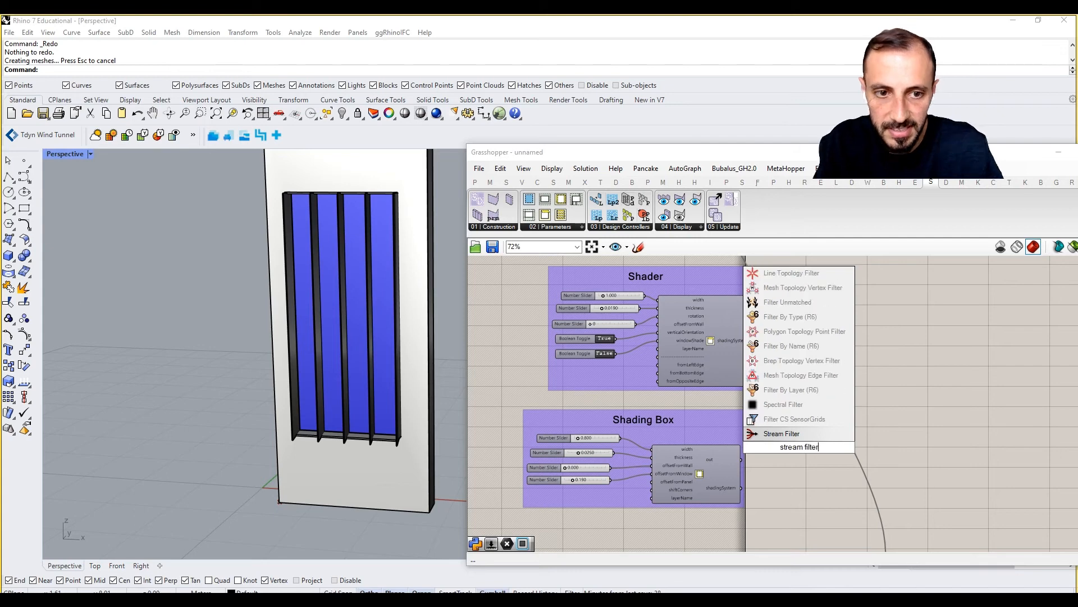
left_click(814, 432)
left_click_drag(753, 345, 777, 448)
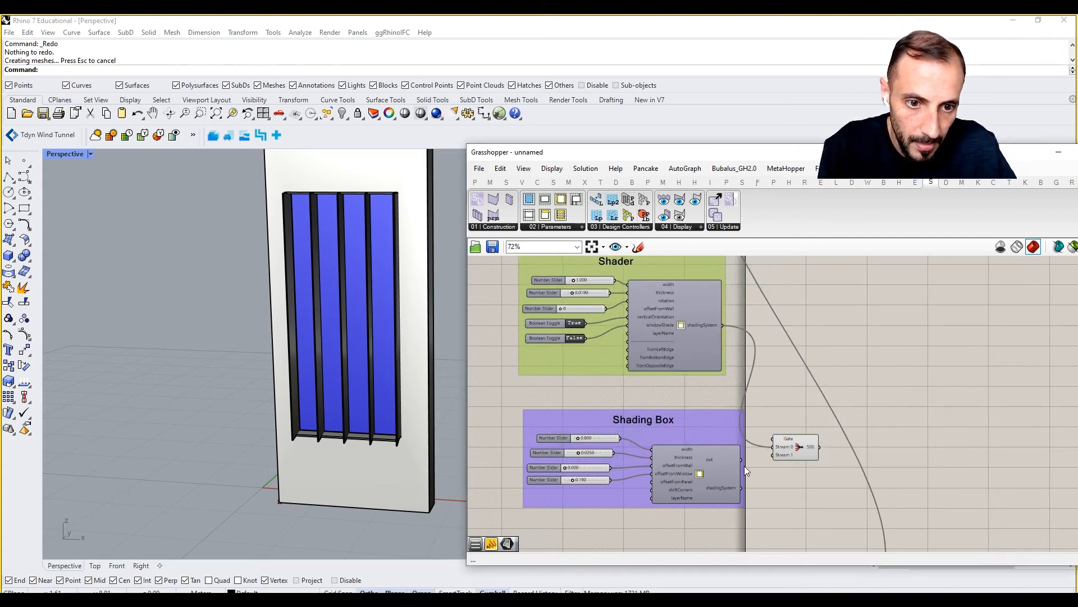
left_click_drag(741, 487, 773, 455)
right_click_drag(770, 475, 738, 366)
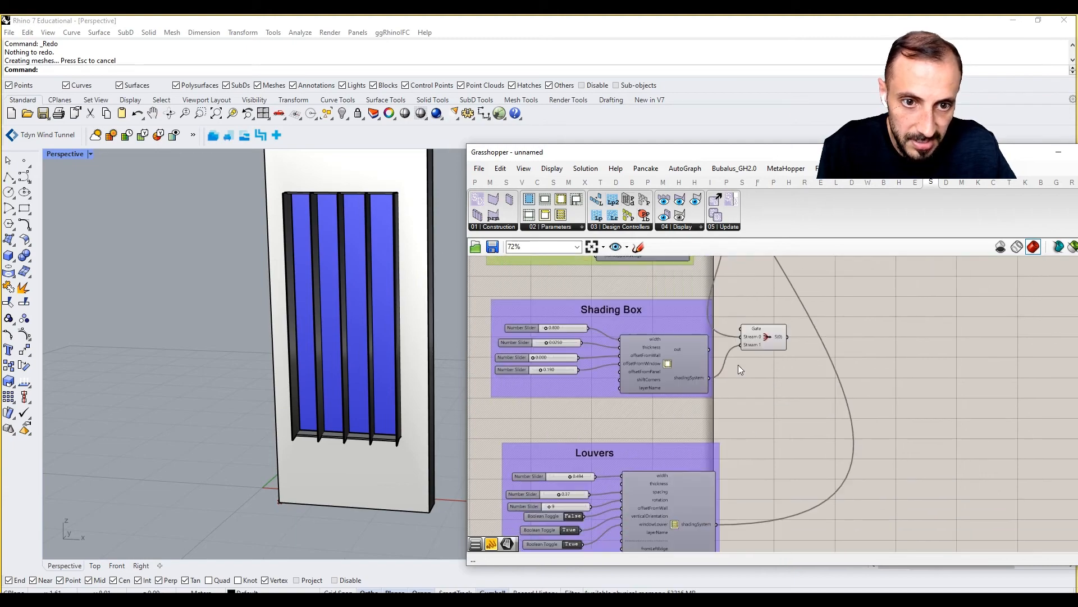
Add a third stream input to the Stream Filter and connect the louvers' shadingSystem to stream 2.
scroll(765, 336, "up", 5)
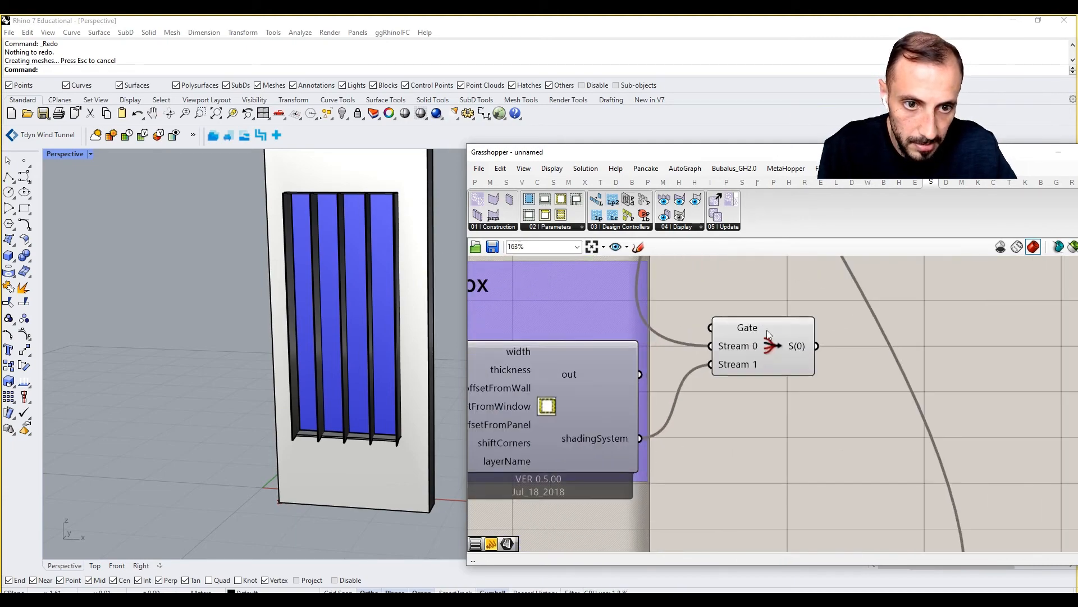
left_click(762, 387)
scroll(703, 389, "down", 6)
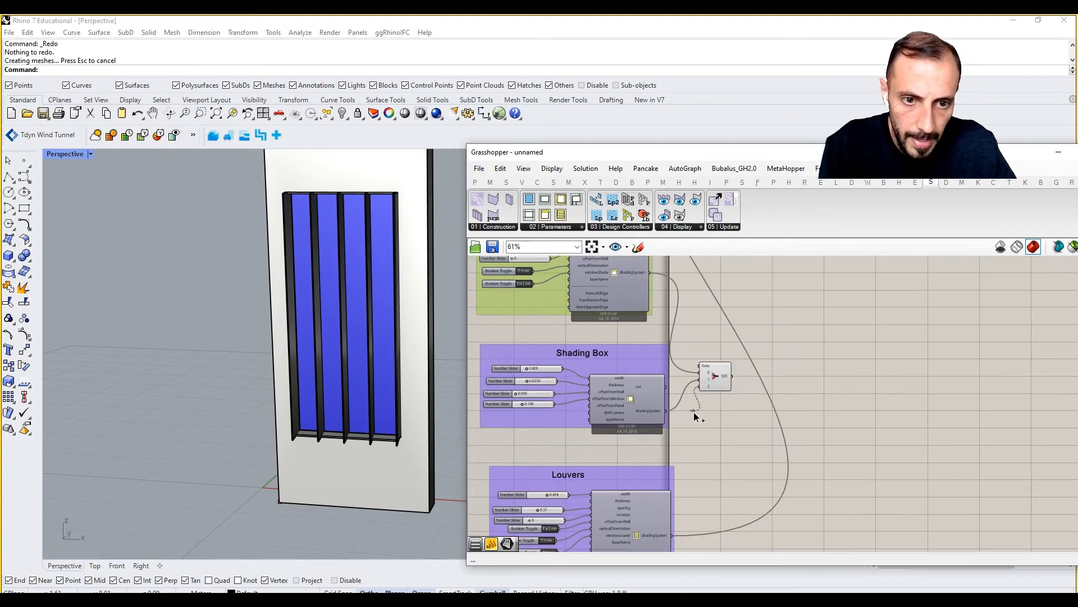
scroll(711, 344, "up", 1)
scroll(711, 344, "up", 1)
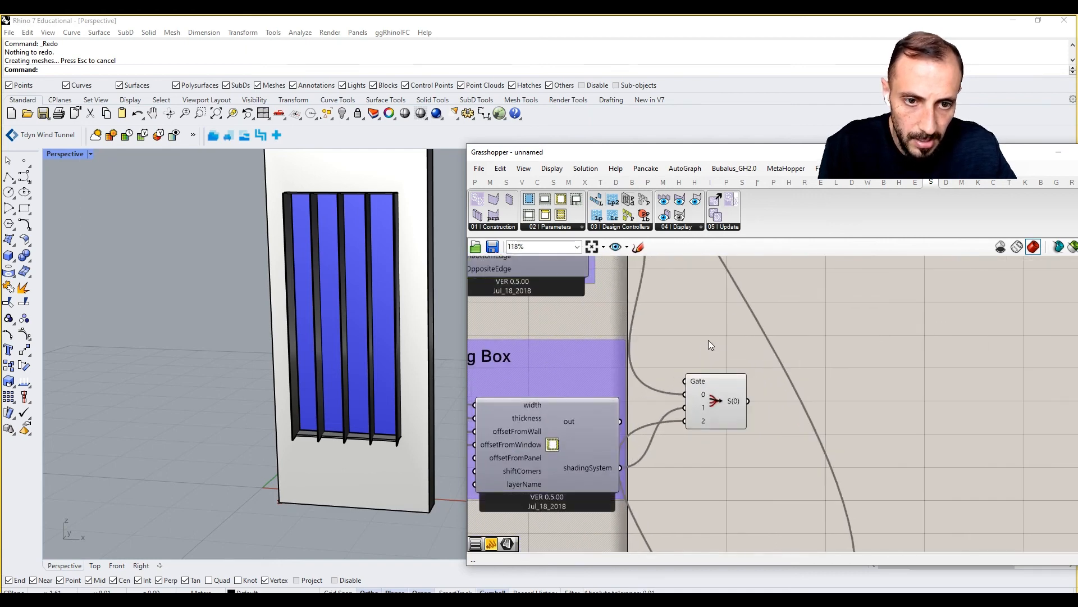
Add a Value List above the Stream Filter and name it Type of Shading.
double_click(709, 339)
type("value list")
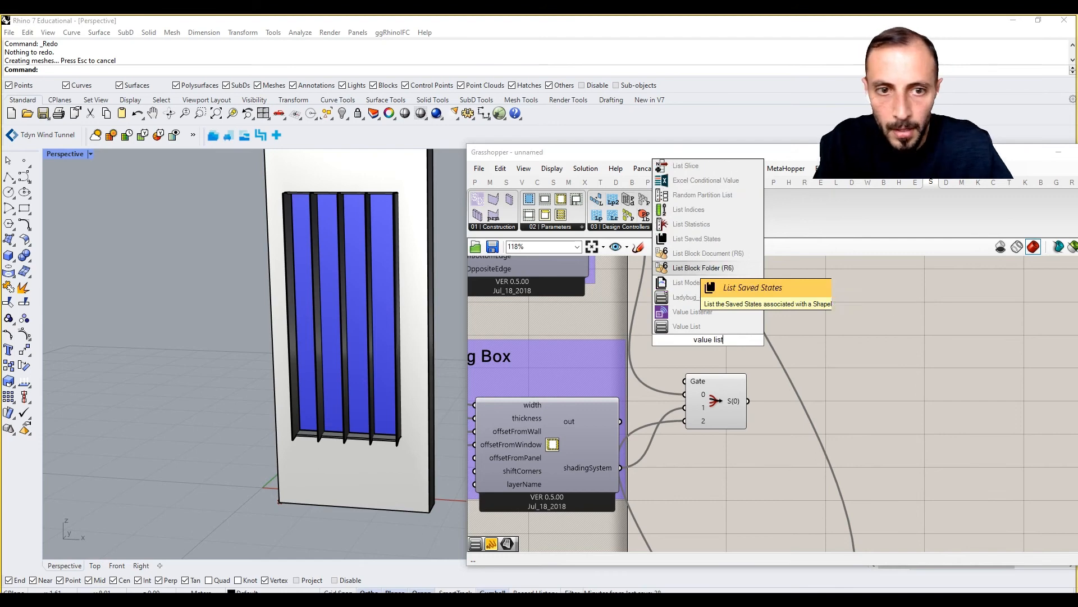
left_click(691, 326)
right_click(692, 339)
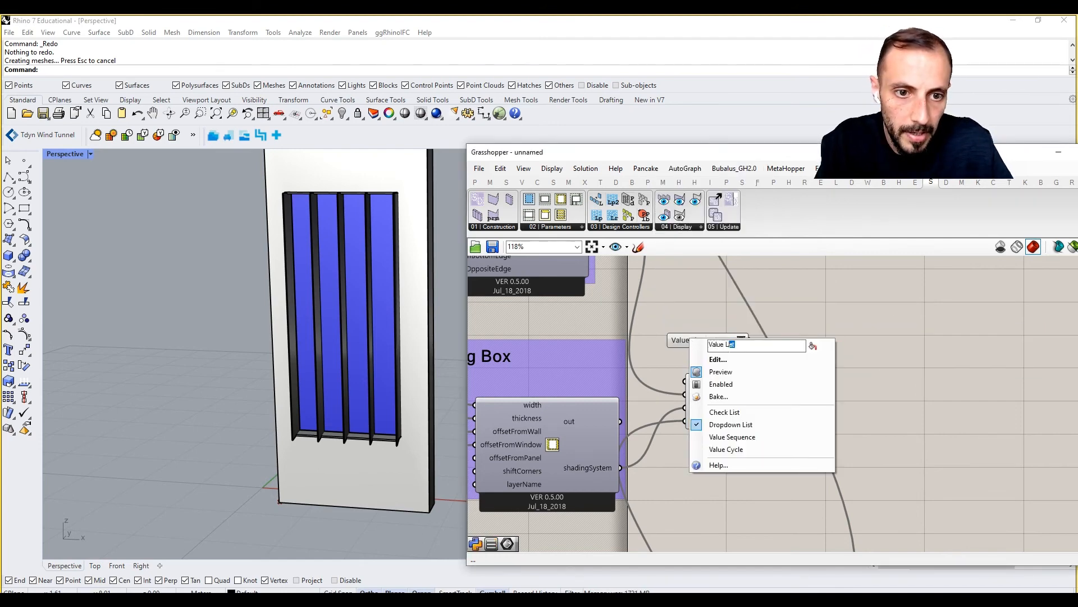
key("BackSpace")
type("Type of ")
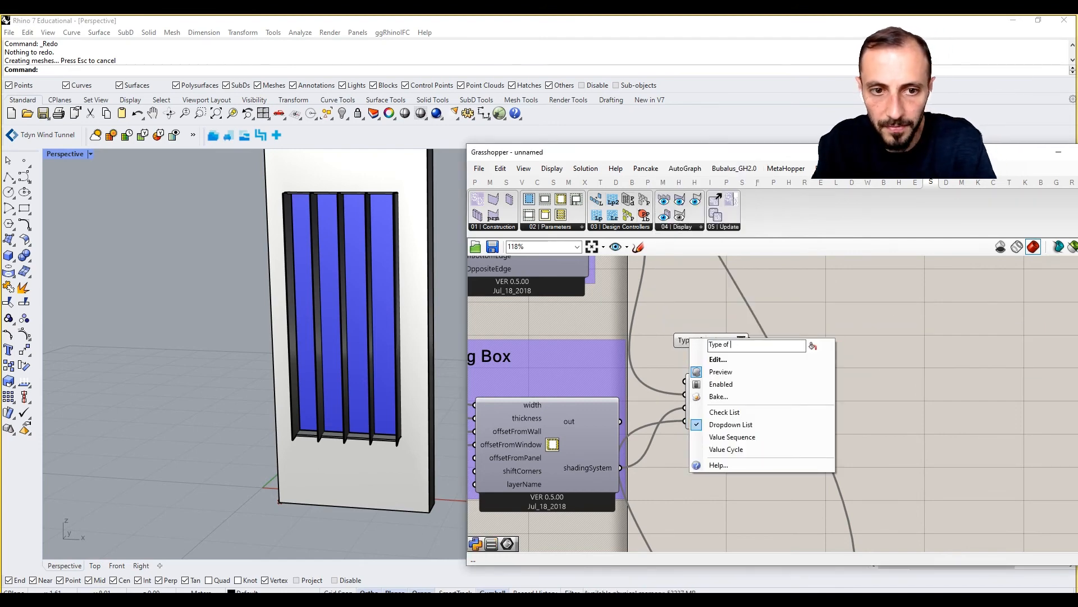
type("Shading")
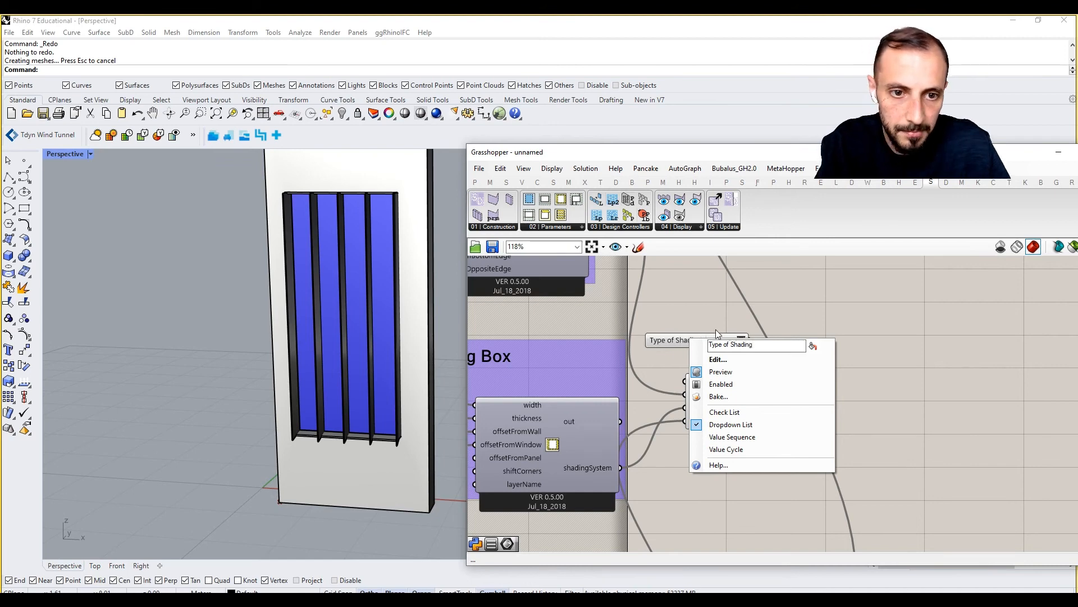
key("Return")
Edit the list's constants: make the first entry Shader = 0, set the second to 1 and the third to 2, and remove the fourth.
right_click(717, 340)
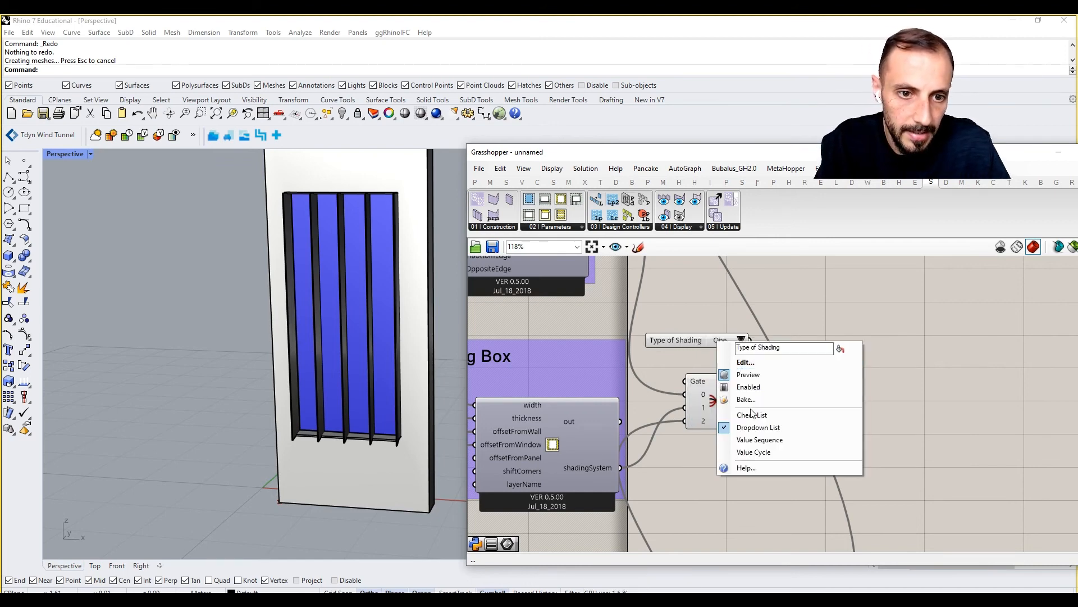
left_click(738, 363)
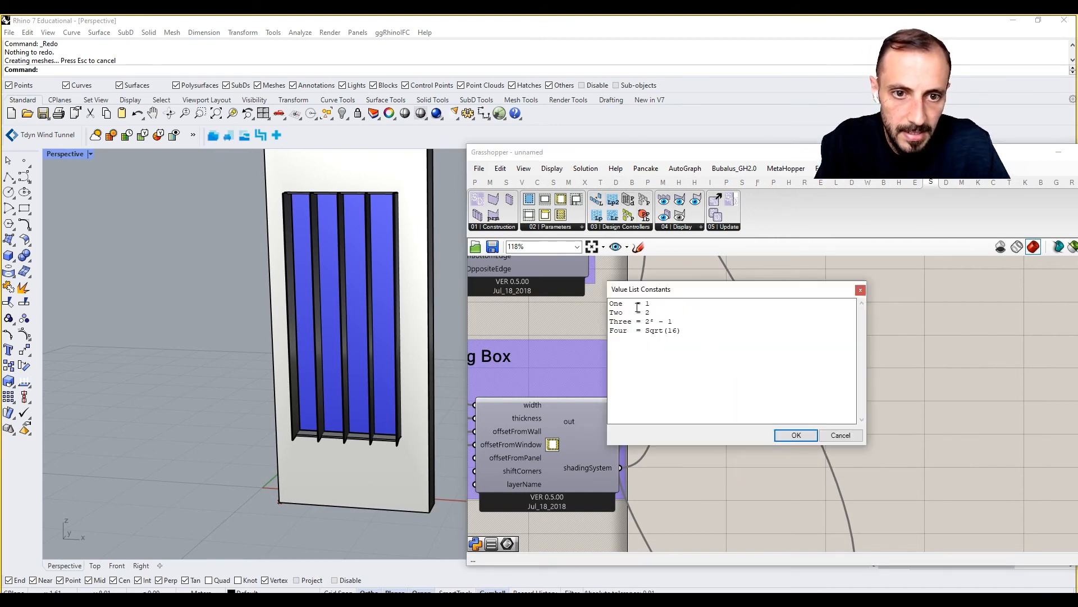
left_click_drag(626, 304, 610, 305)
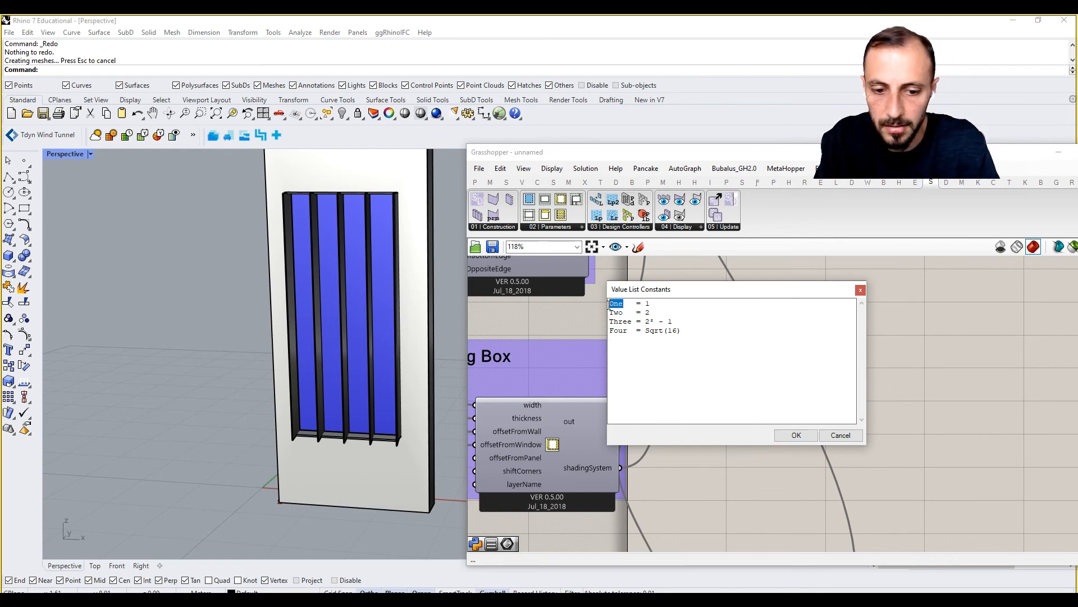
type("Shader")
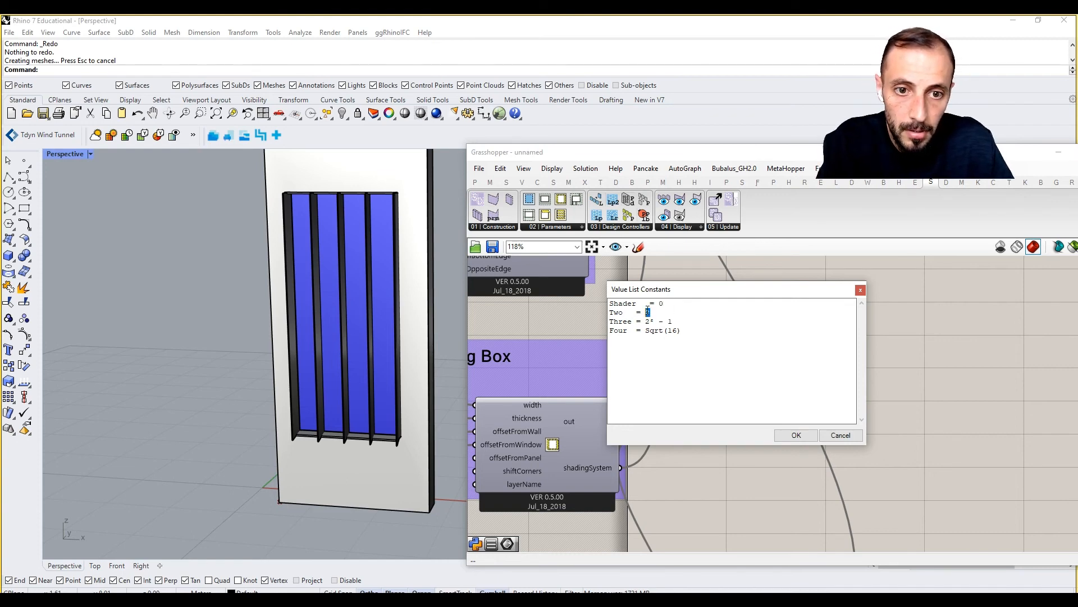
type("1")
left_click_drag(673, 321, 606, 330)
type("2")
key("BackSpace")
key("BackSpace")
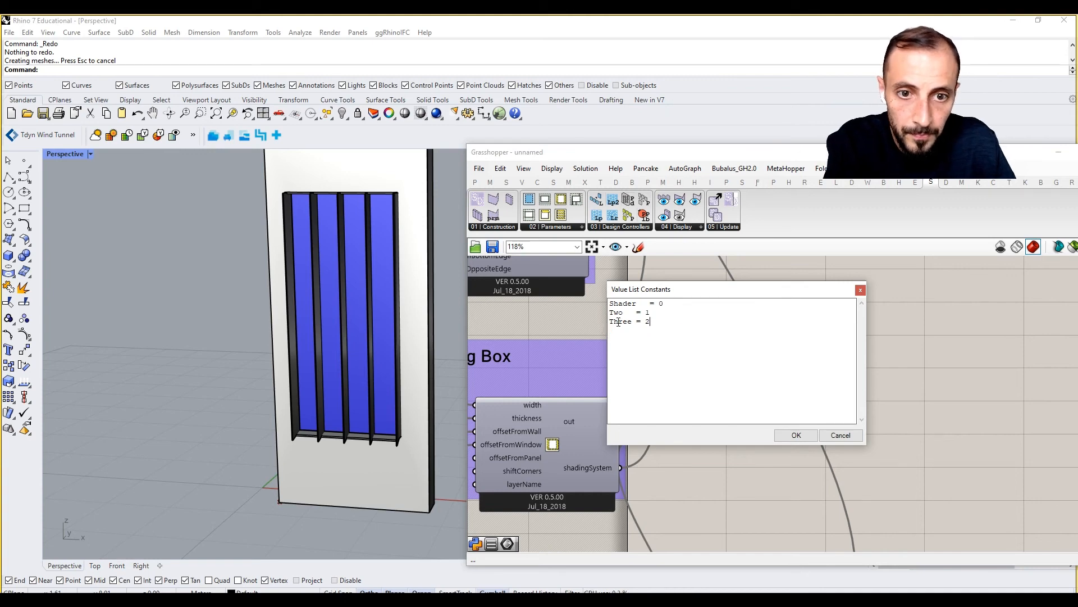
Name the second list entry Shadow Box and the third Louver, and apply the constants.
type("Shad")
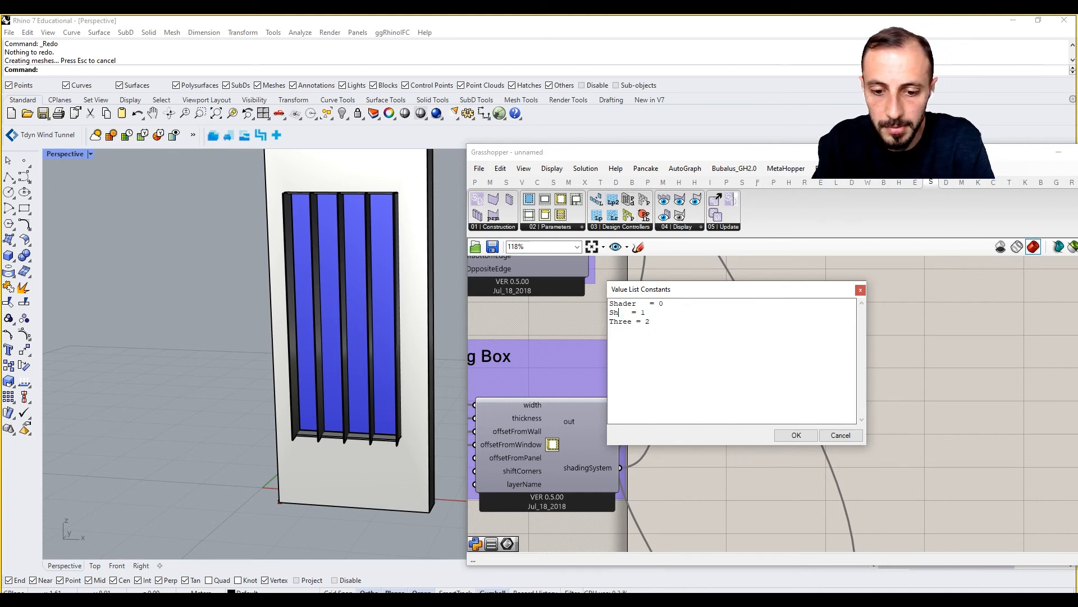
type("ow Box")
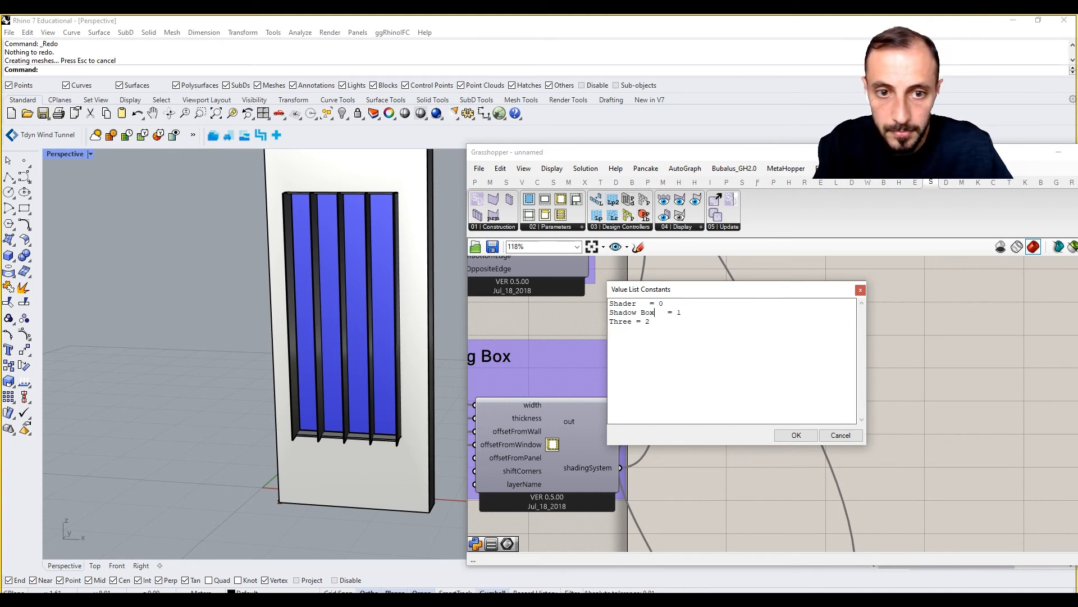
double_click(636, 321)
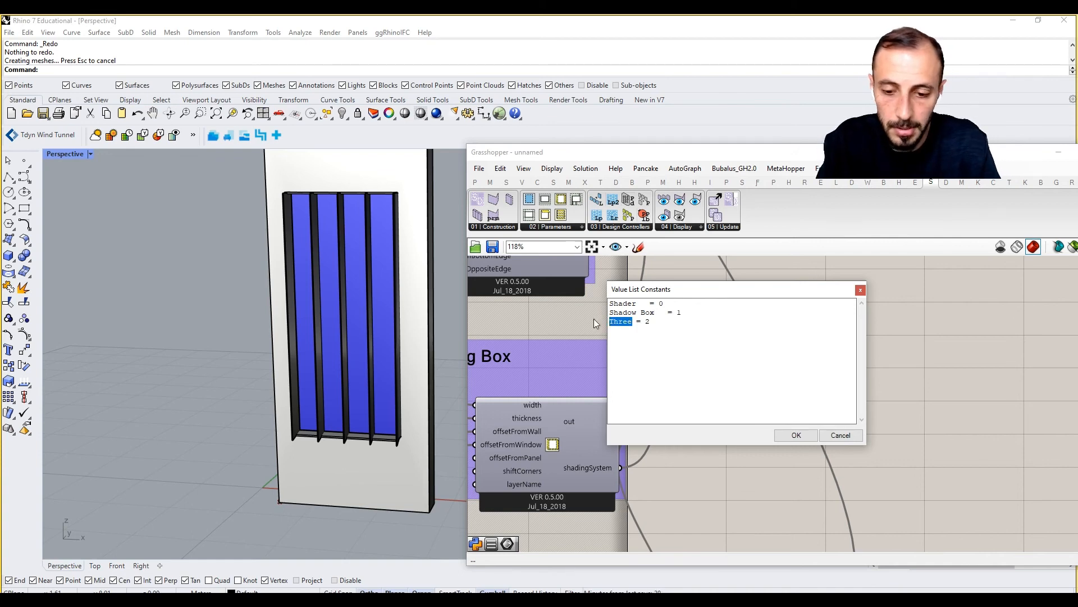
type("Louver")
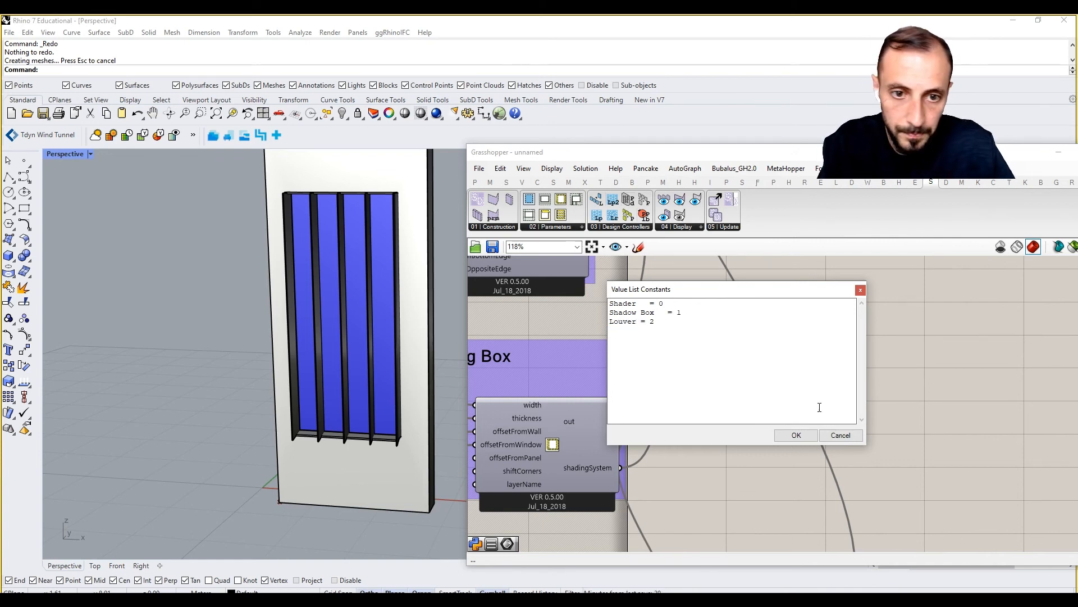
left_click(796, 435)
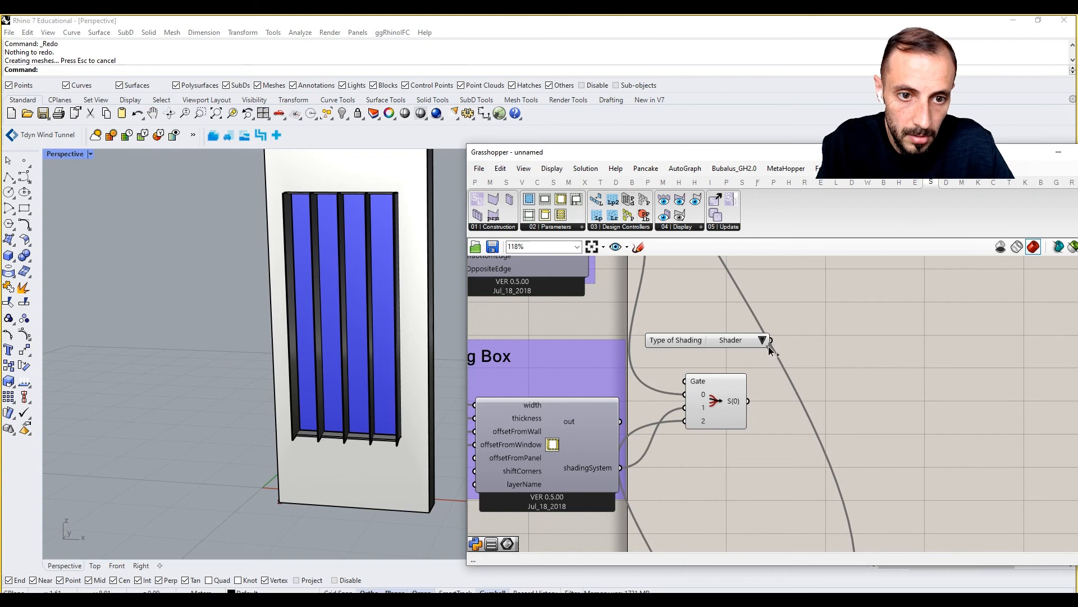
Connect the Type of Shading list to the Stream Filter's Gate, and shift the shading groups left with the filter spaced apart from them.
scroll(725, 385, "down", 10)
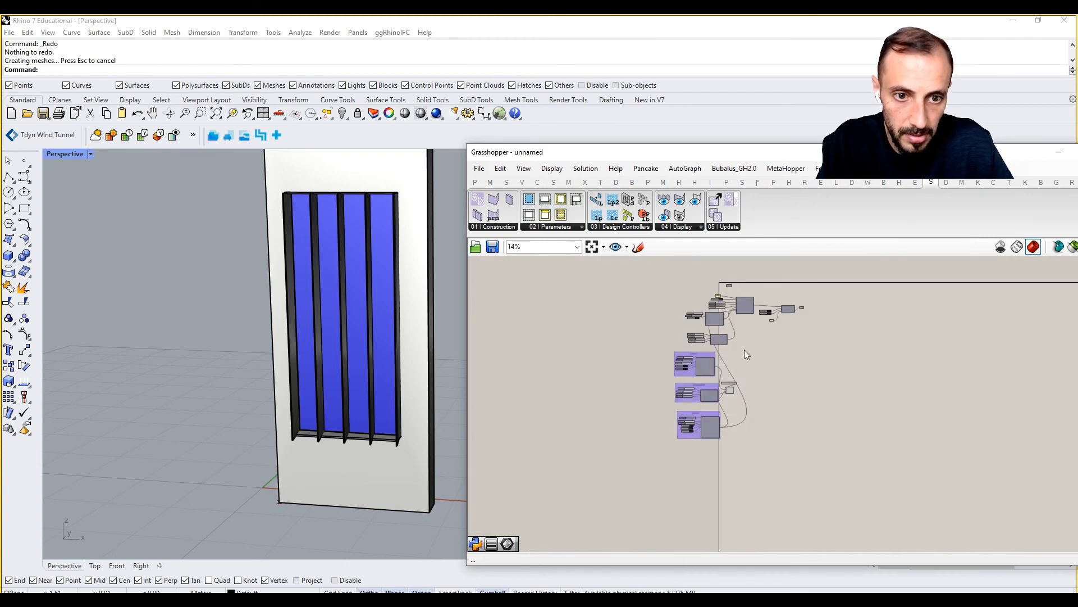
left_click_drag(747, 353, 678, 446)
scroll(711, 395, "up", 3)
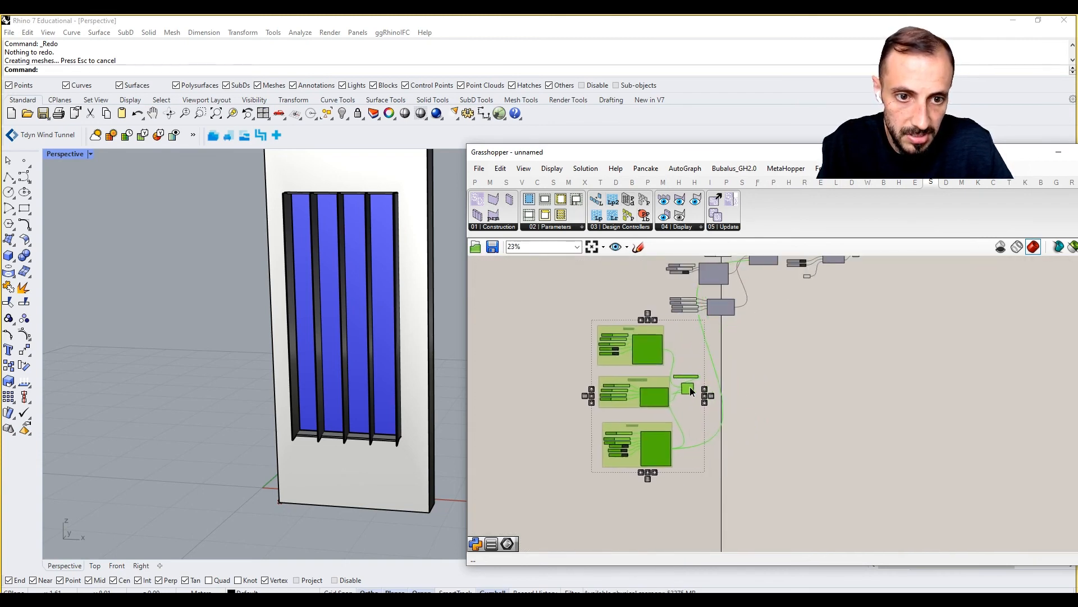
scroll(690, 371, "up", 2)
left_click(699, 402)
scroll(753, 397, "up", 4)
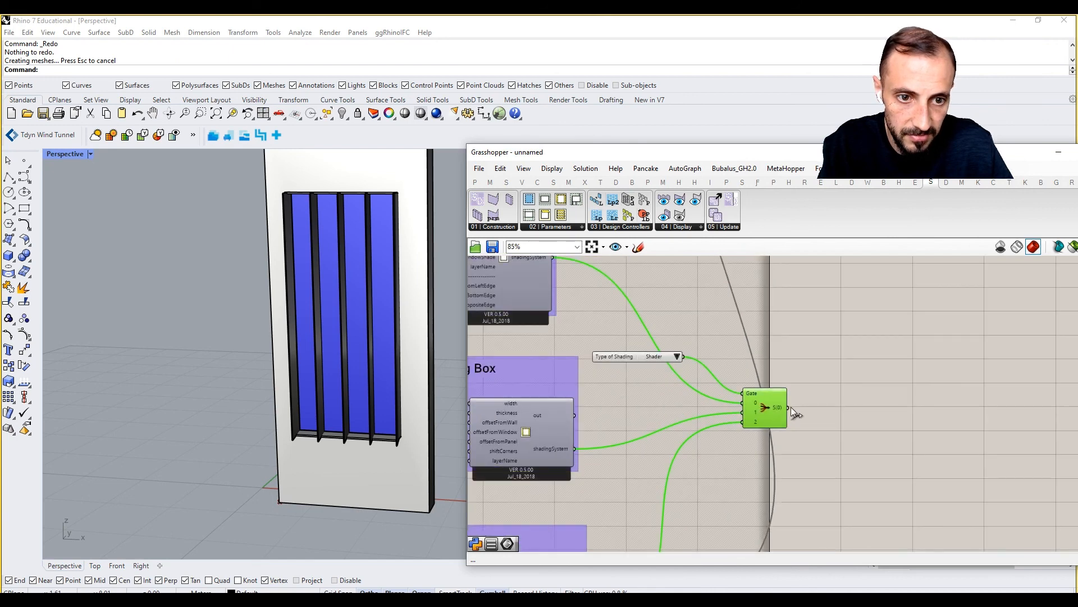
Connect the Stream Filter's output to the panel component's shadingSystems input.
scroll(805, 423, "down", 4)
left_click_drag(788, 407, 810, 355)
scroll(837, 266, "up", 4)
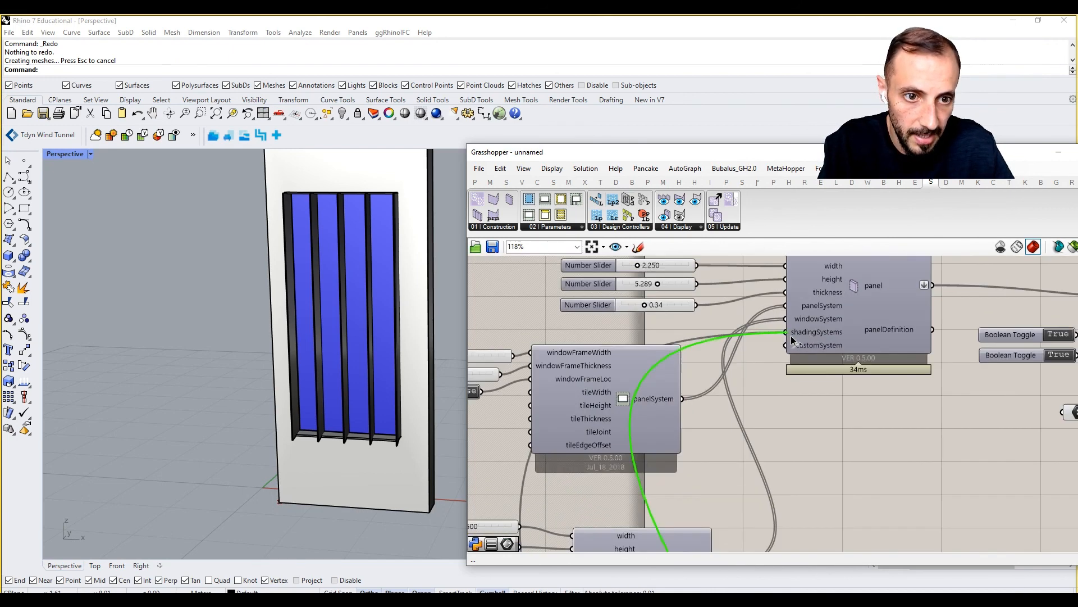
Finish wiring the Stream Filter's output into the panel's shadingSystems input, and set the Type of Shading list to Shadow Box.
left_click_drag(781, 342, 780, 341)
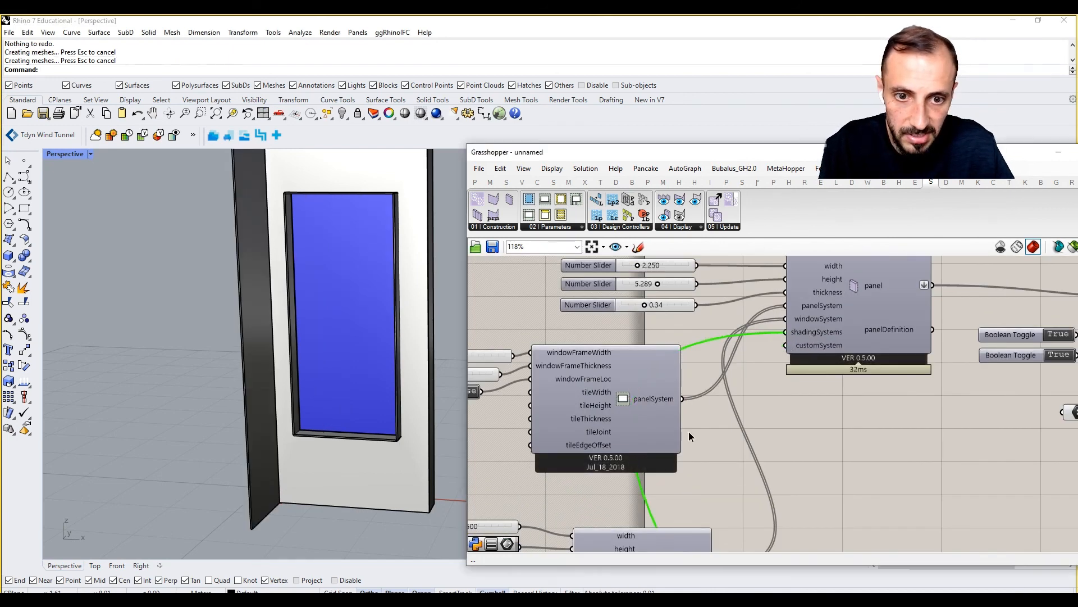
scroll(689, 436, "down", 6)
right_click_drag(690, 510, 719, 315)
scroll(719, 338, "up", 3)
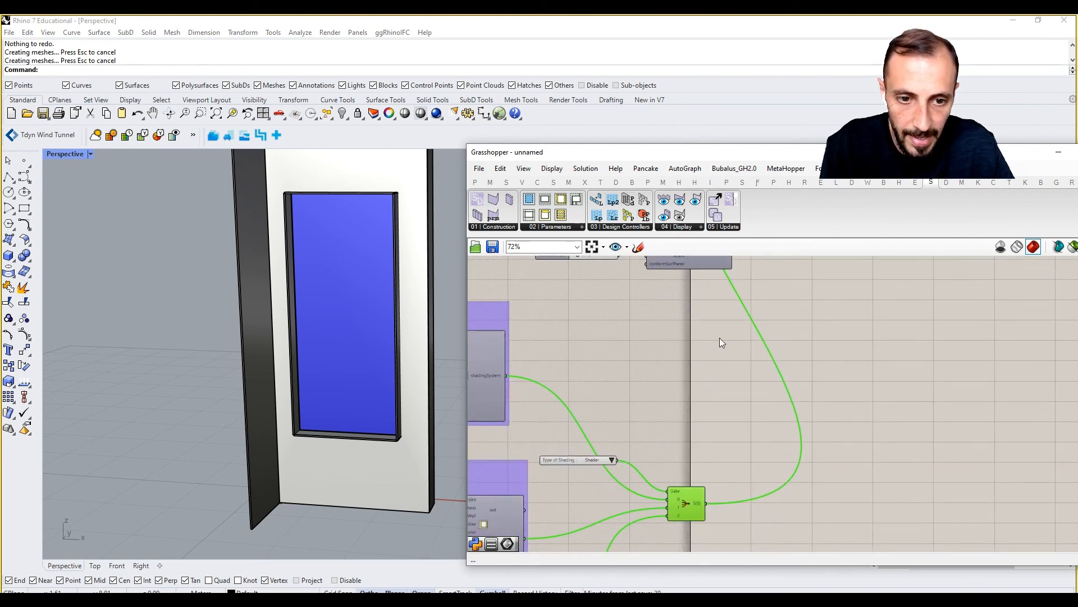
left_click(612, 460)
left_click(629, 478)
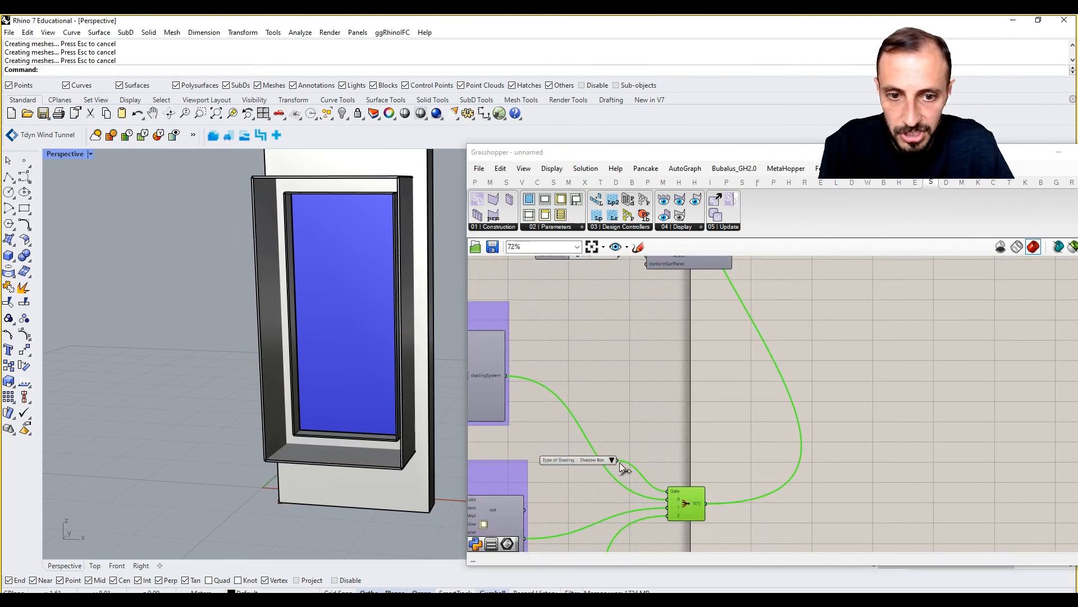
Switch the Type of Shading list back to Shader and set the Shader's verticalOrientation toggle to False.
left_click(612, 460)
left_click(629, 469)
right_click_drag(633, 438, 848, 441)
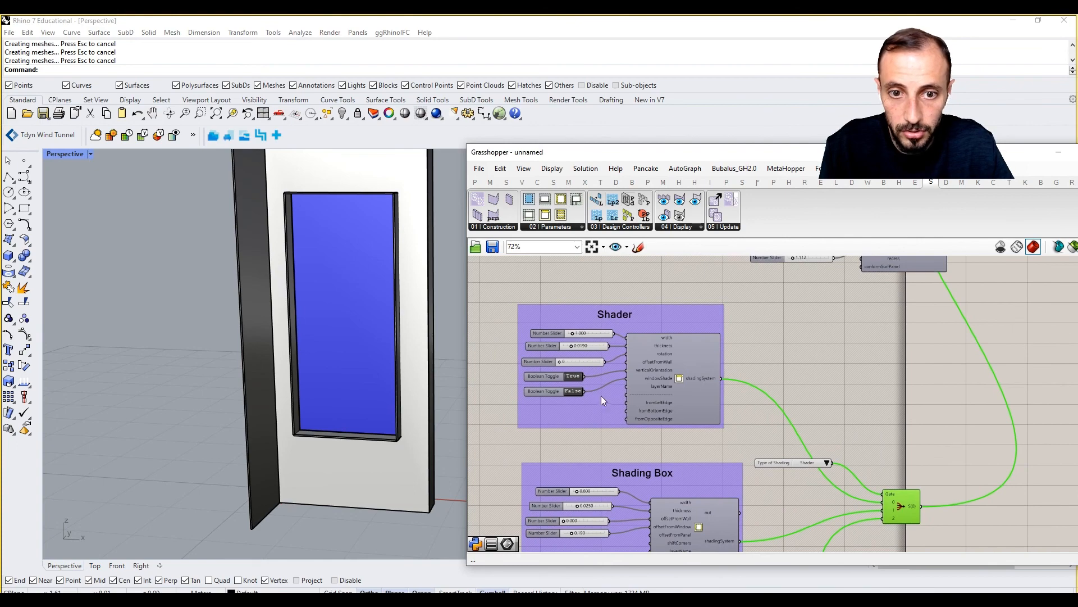
scroll(575, 383, "up", 2)
double_click(578, 373)
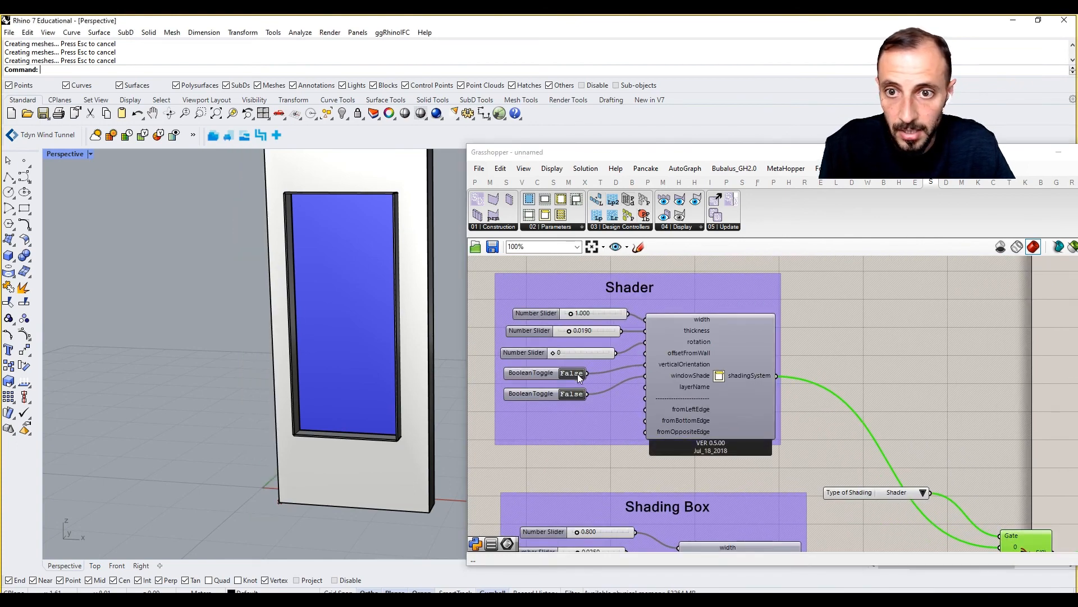
right_click_drag(345, 339, 264, 437)
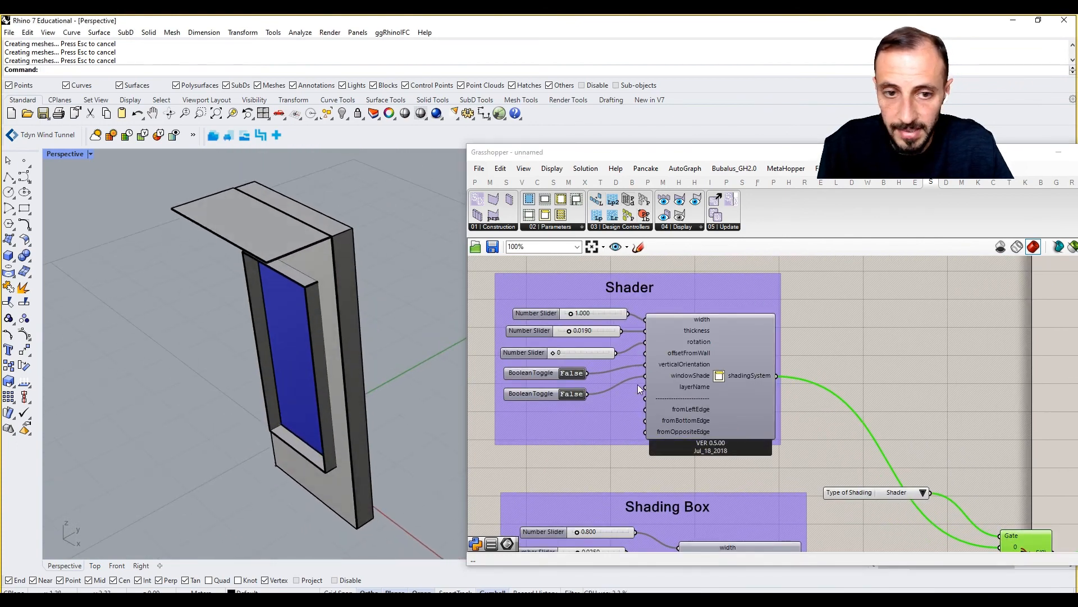
Choose Shadow Box as the Type of Shading for the panel.
scroll(638, 384, "down", 6)
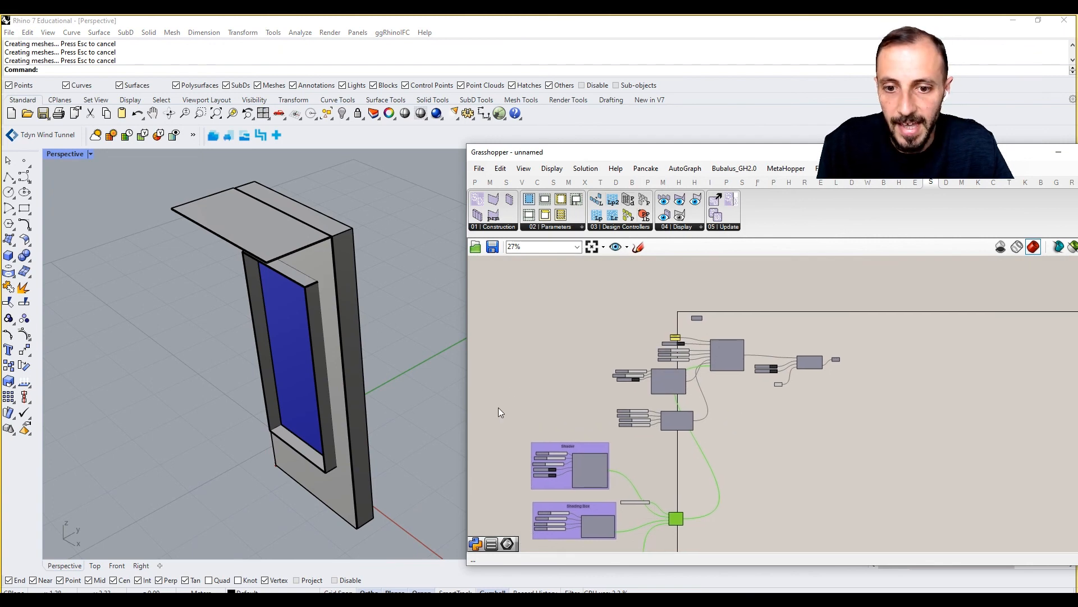
scroll(497, 407, "up", 6)
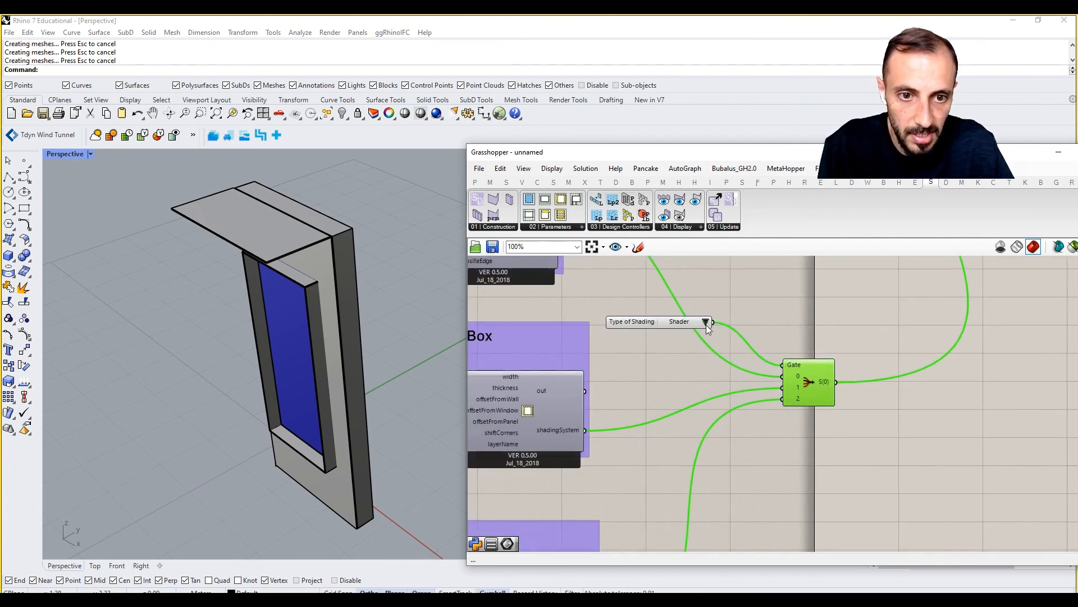
left_click(730, 345)
right_click_drag(591, 406, 753, 322)
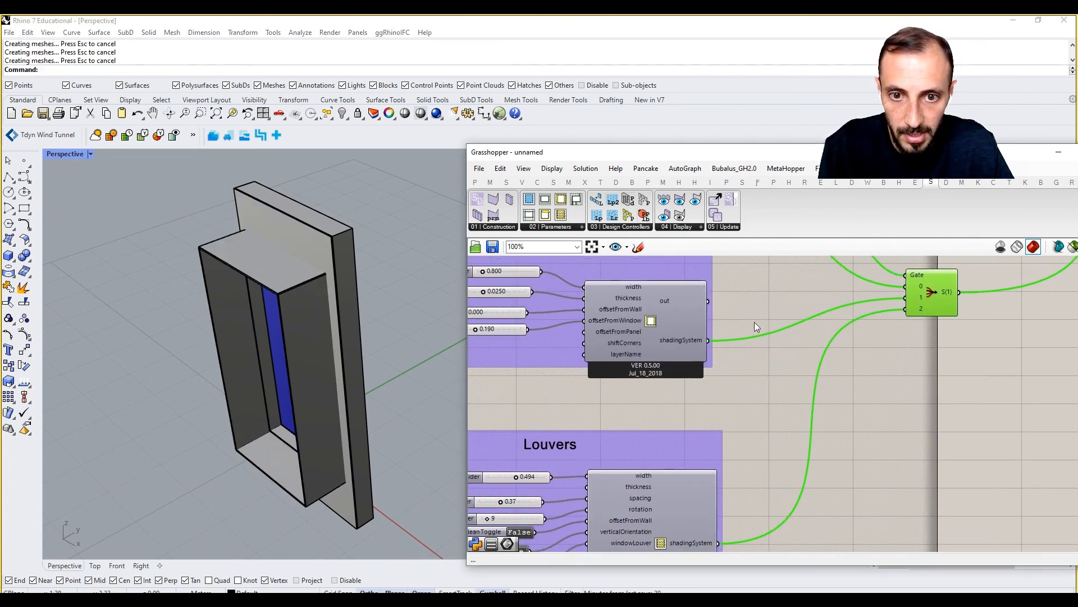
Move the Louvers group slightly lower, away from the Shading Box group, and inspect the shading box on the panel from the front.
scroll(708, 416, "down", 1)
left_click(699, 450)
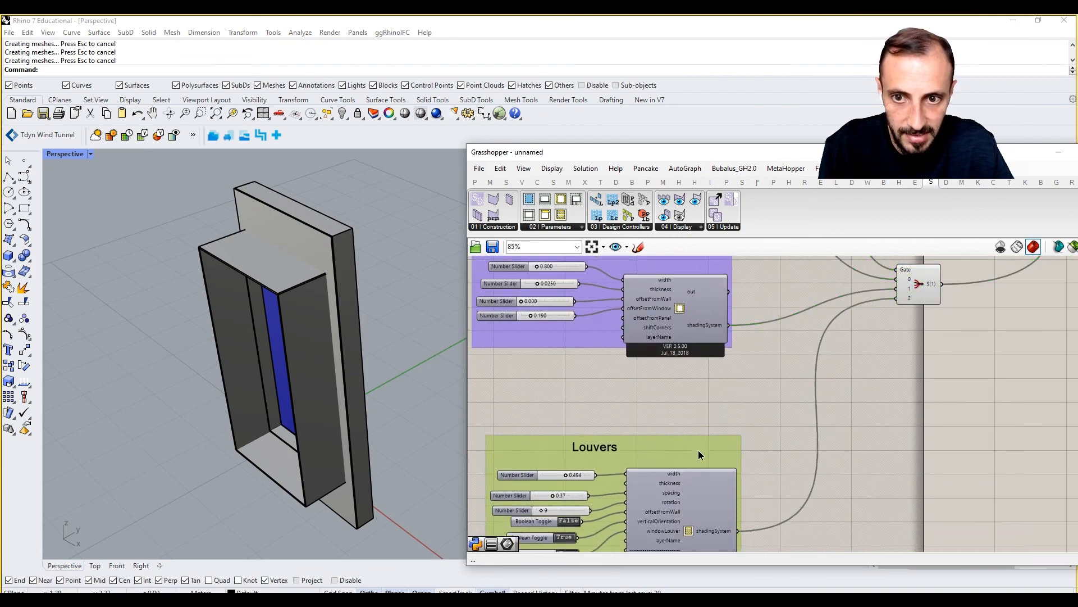
right_click_drag(297, 402, 413, 320)
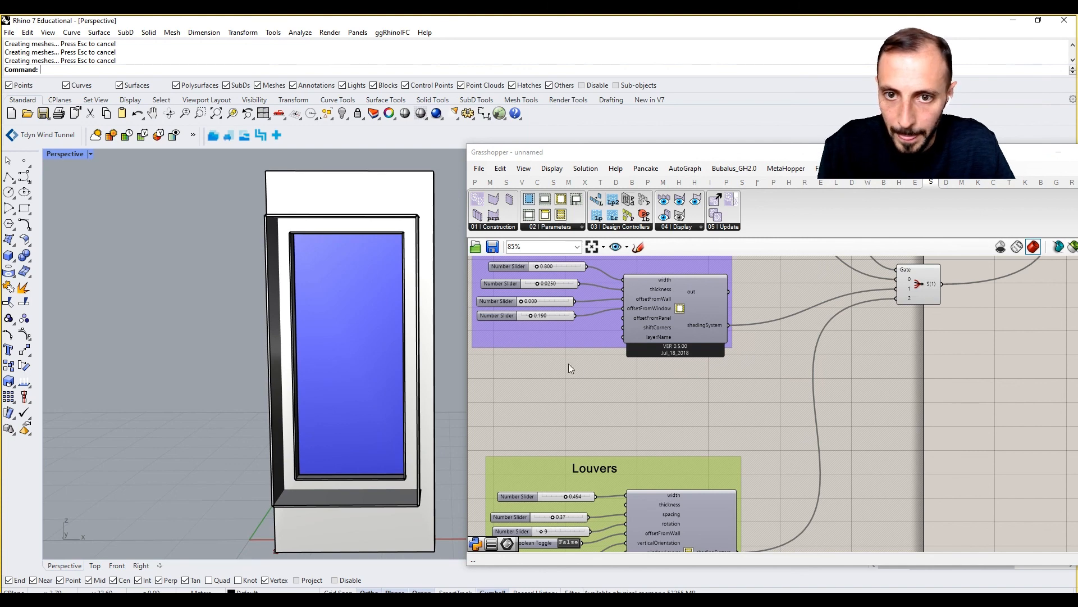
right_click_drag(387, 370, 357, 388)
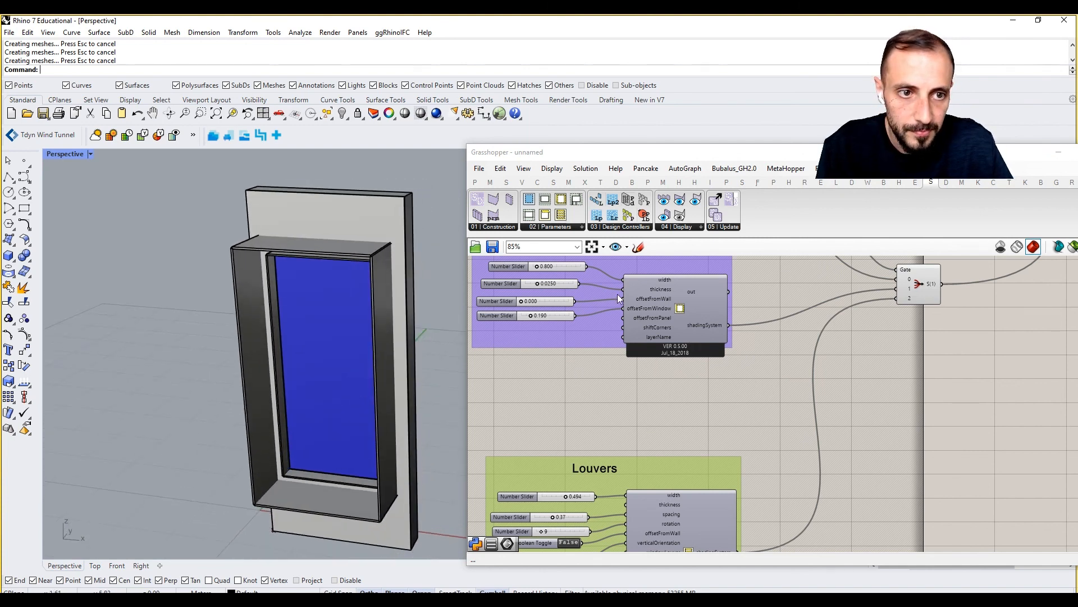